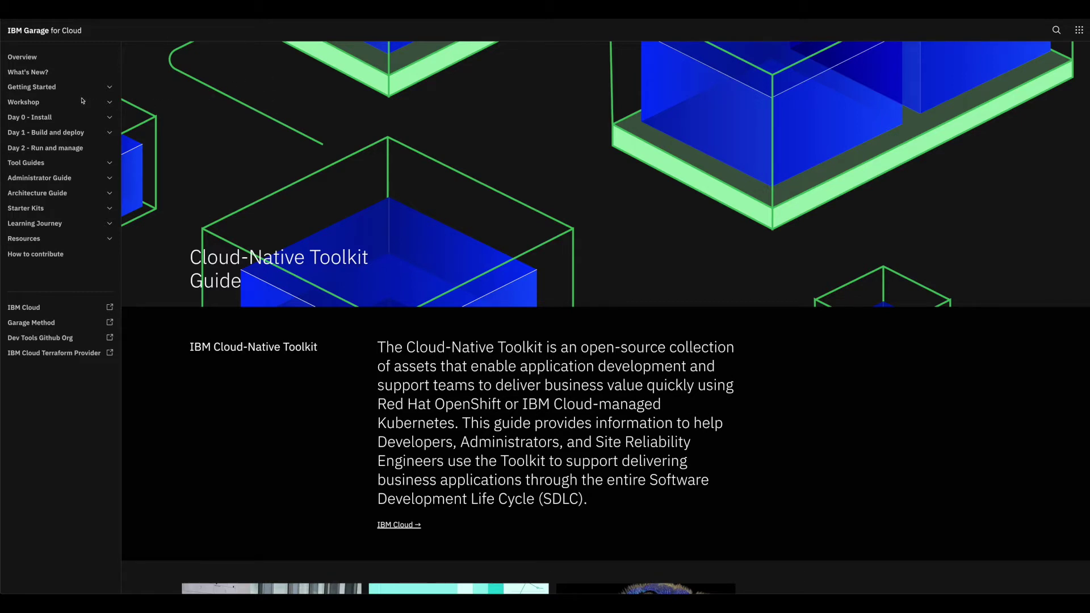
- Expand the Workshop section in the docs sidebar and open its Overview page
click(27, 104)
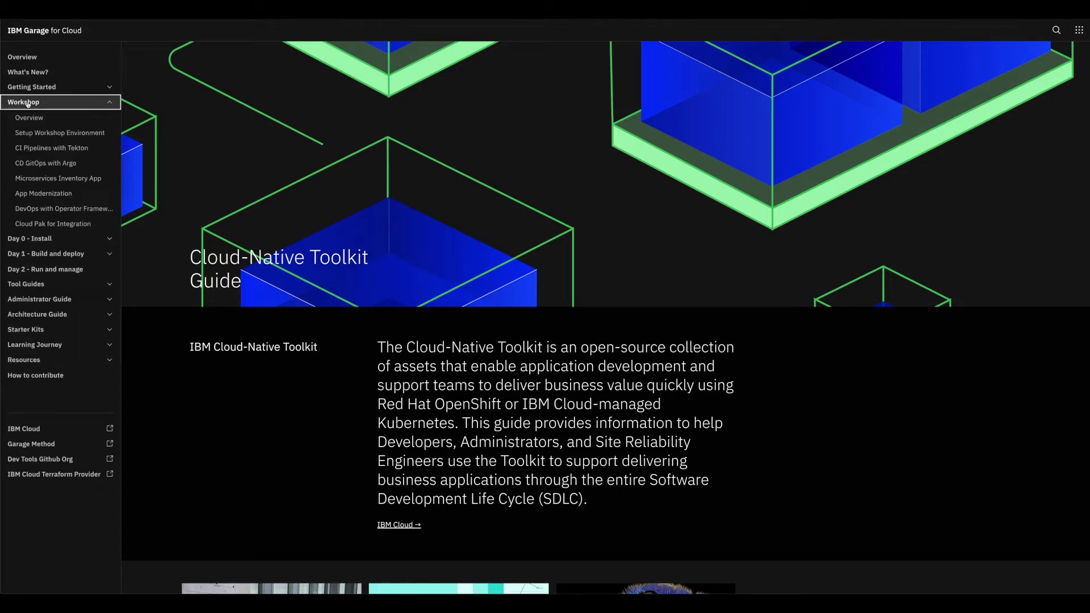
click(29, 118)
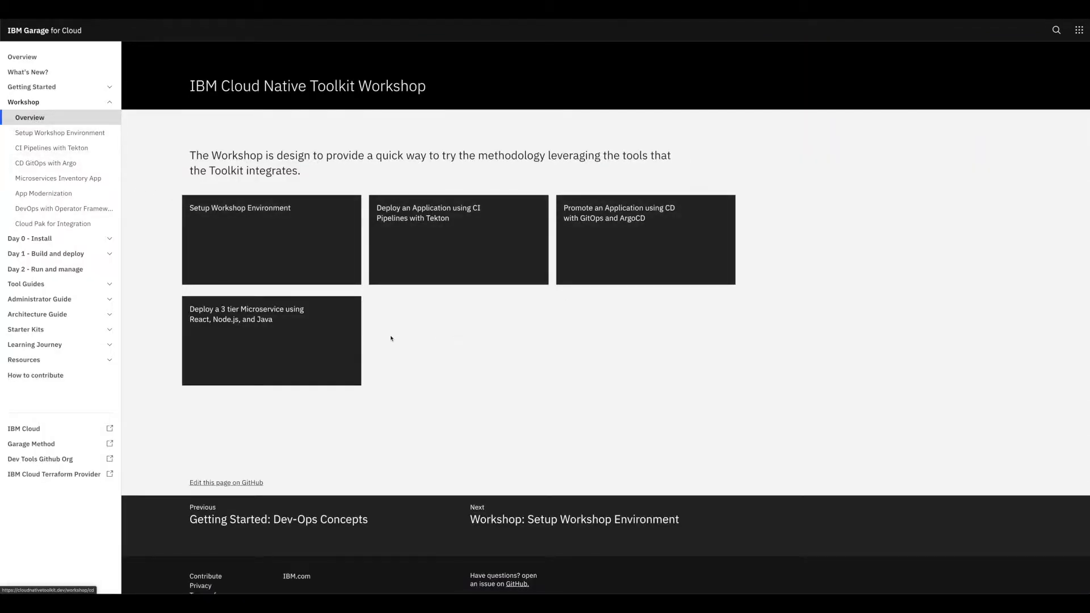
- Open the Setup Workshop Environment guide and scroll down to its four setup steps
click(218, 222)
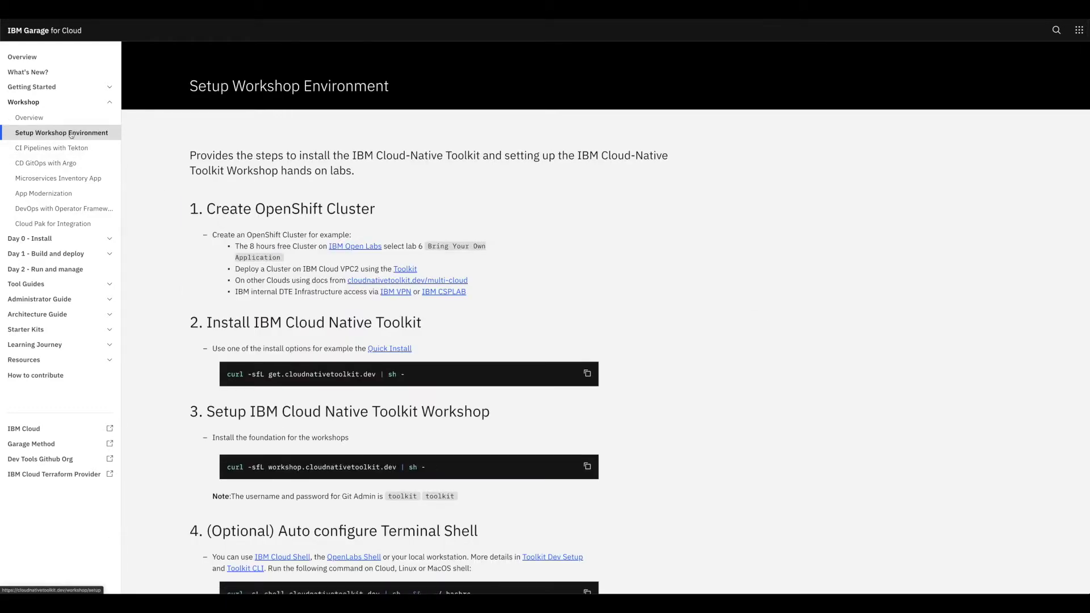
scroll(214, 227, down, 1)
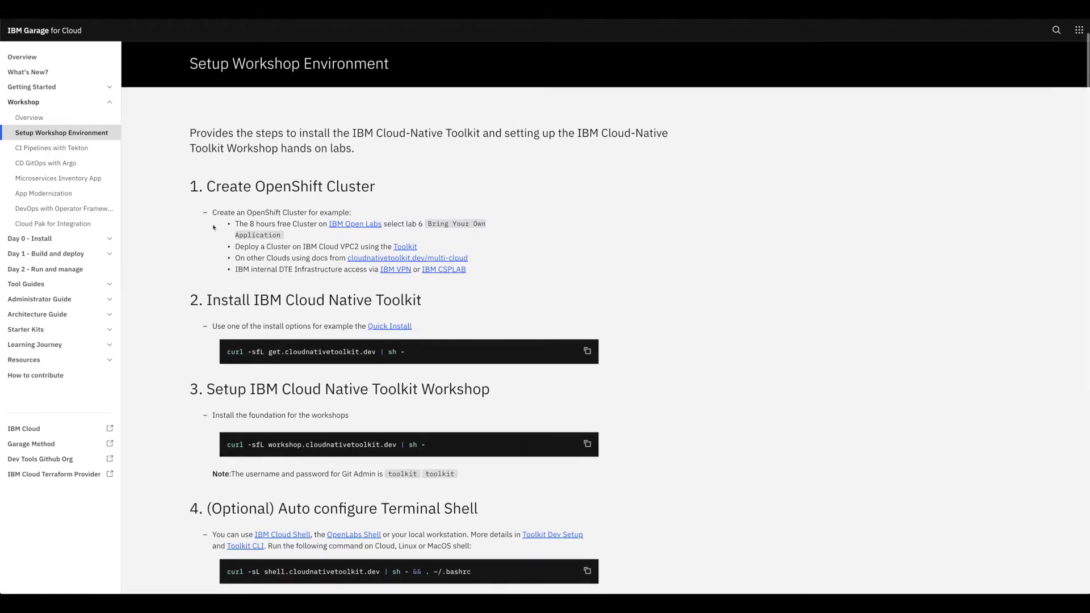
scroll(214, 228, down, 1)
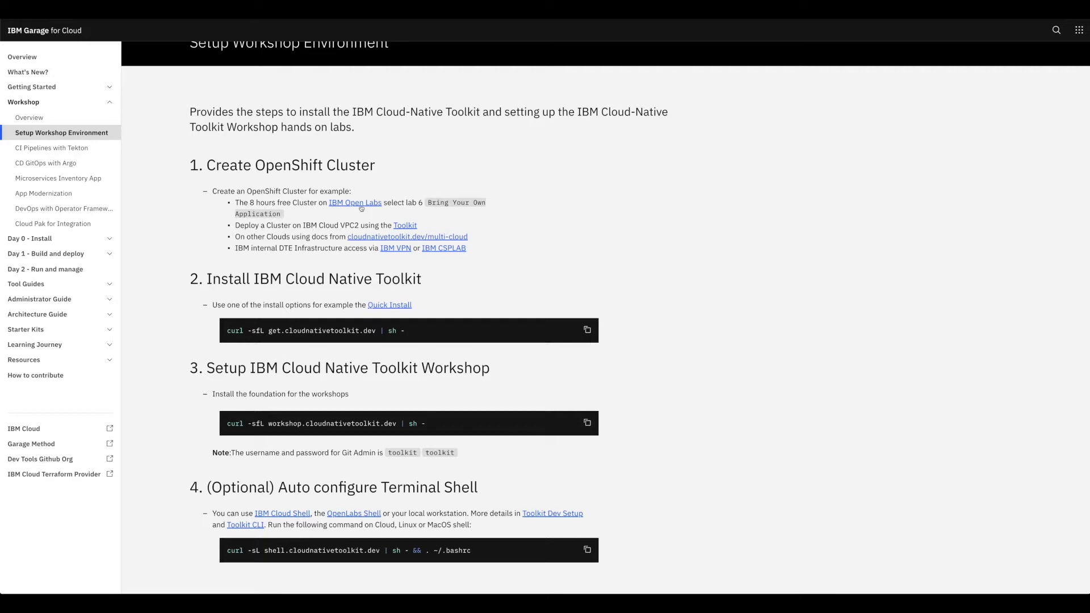
- Open IBM Open Labs in a new tab and launch Lab 6: Bring Your Own Application
right_click(360, 208)
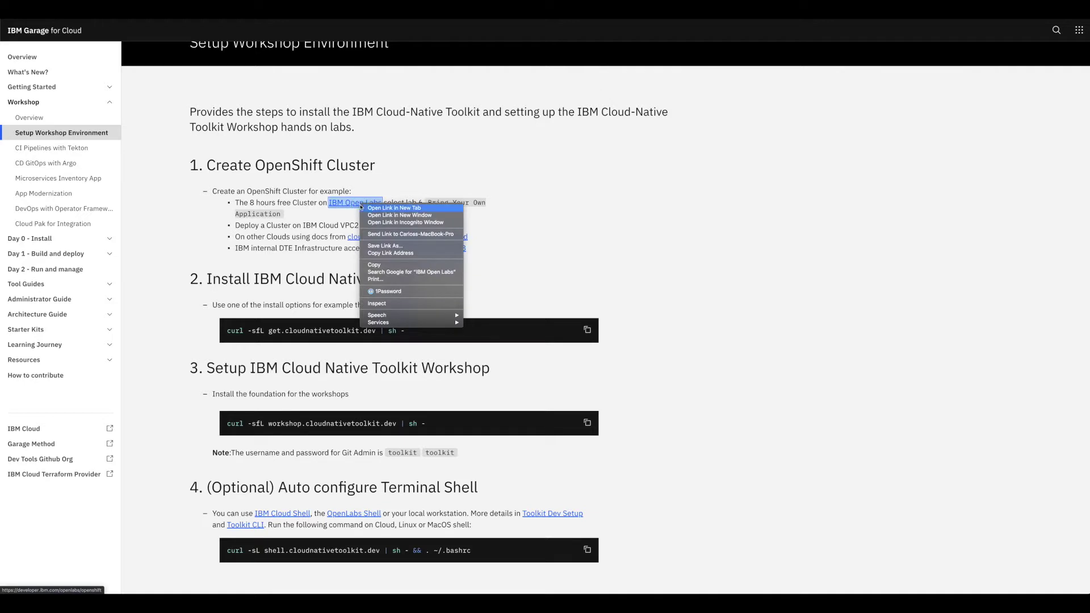
click(357, 227)
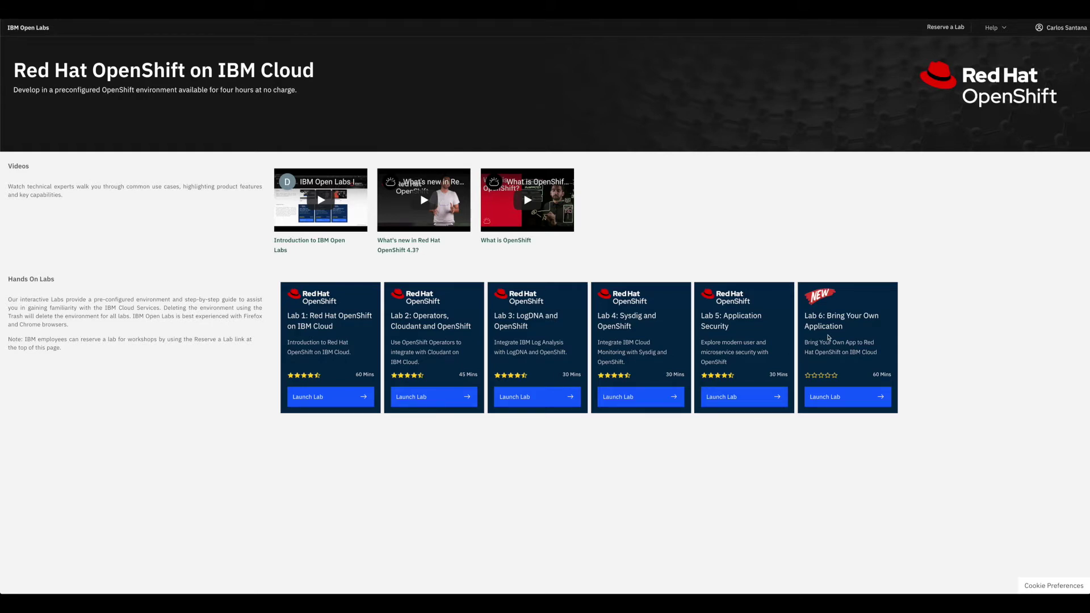
click(832, 403)
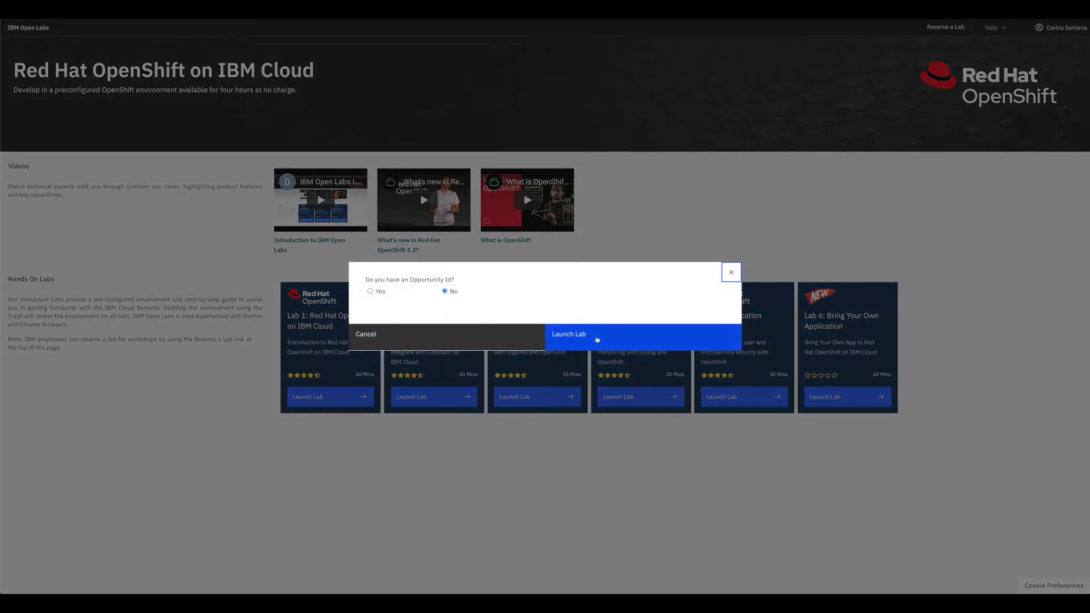
click(596, 339)
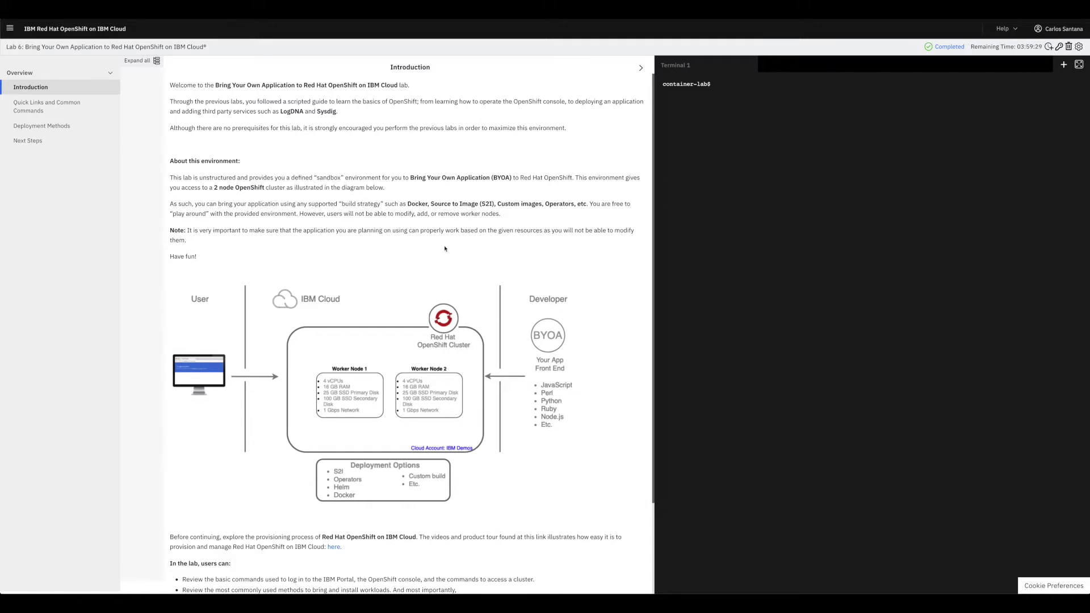
- Go to Quick Links and Common Commands and open the OpenShift web console URL in a new tab
scroll(439, 246, down, 2)
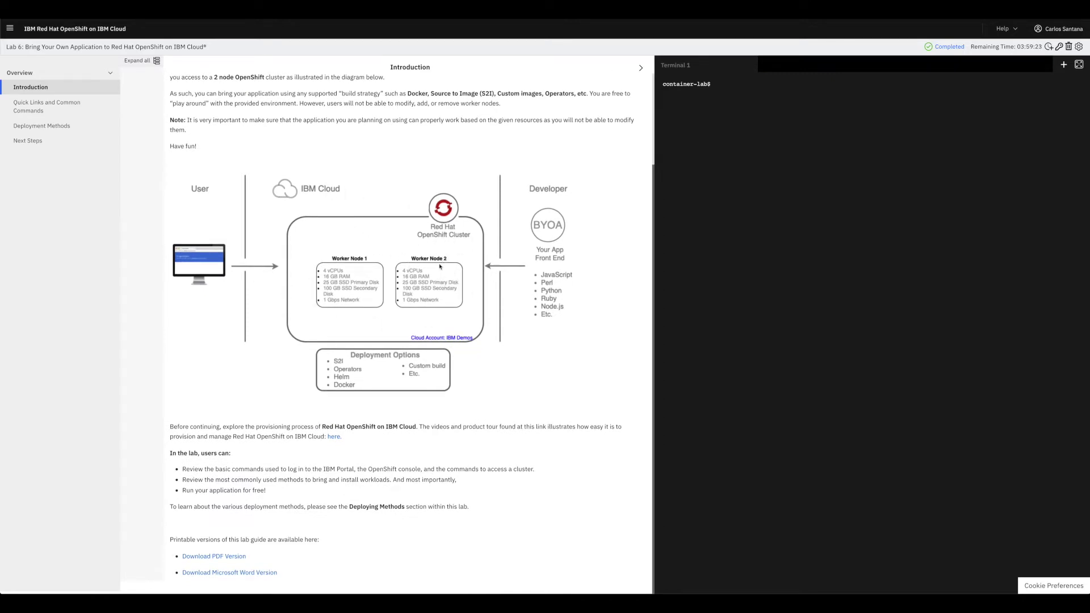
click(22, 112)
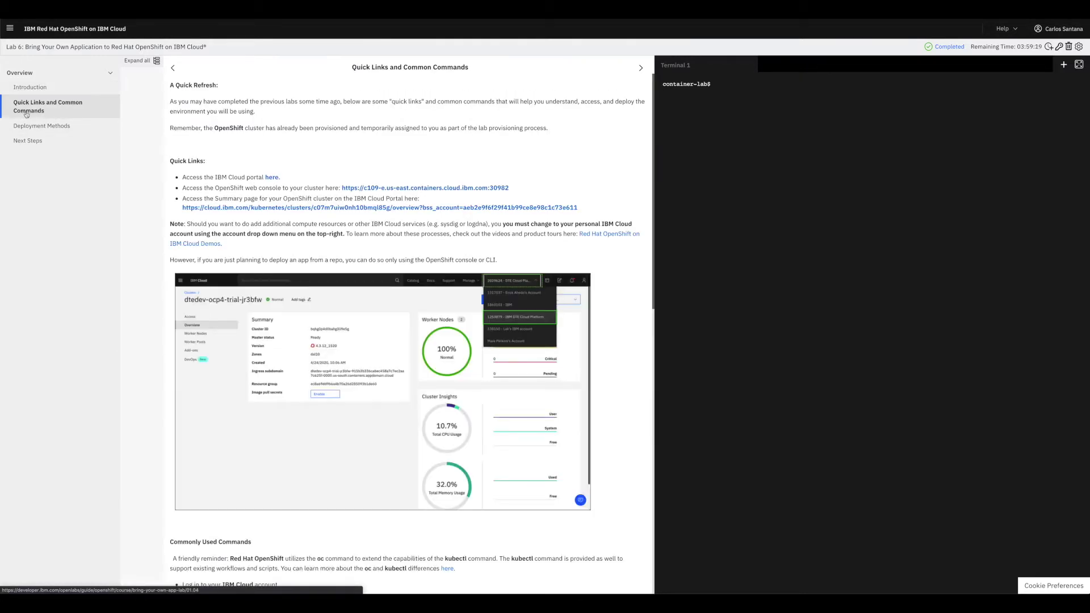
drag(215, 188, 304, 189)
right_click(410, 189)
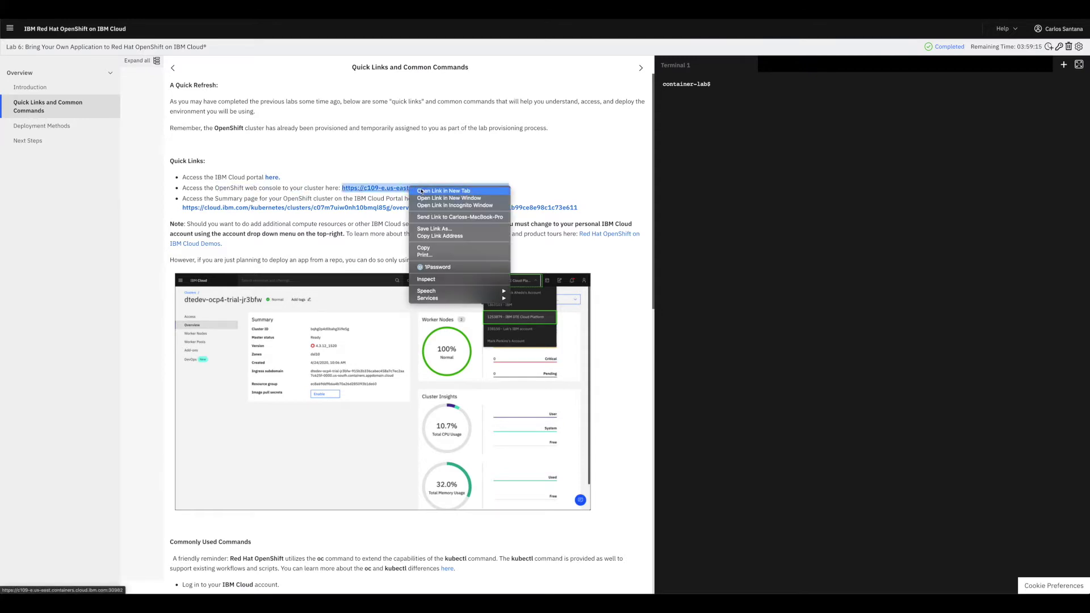
click(421, 191)
- View the OpenShift console, then return to the guide's Commonly Used Commands section
key(ctrl+Tab)
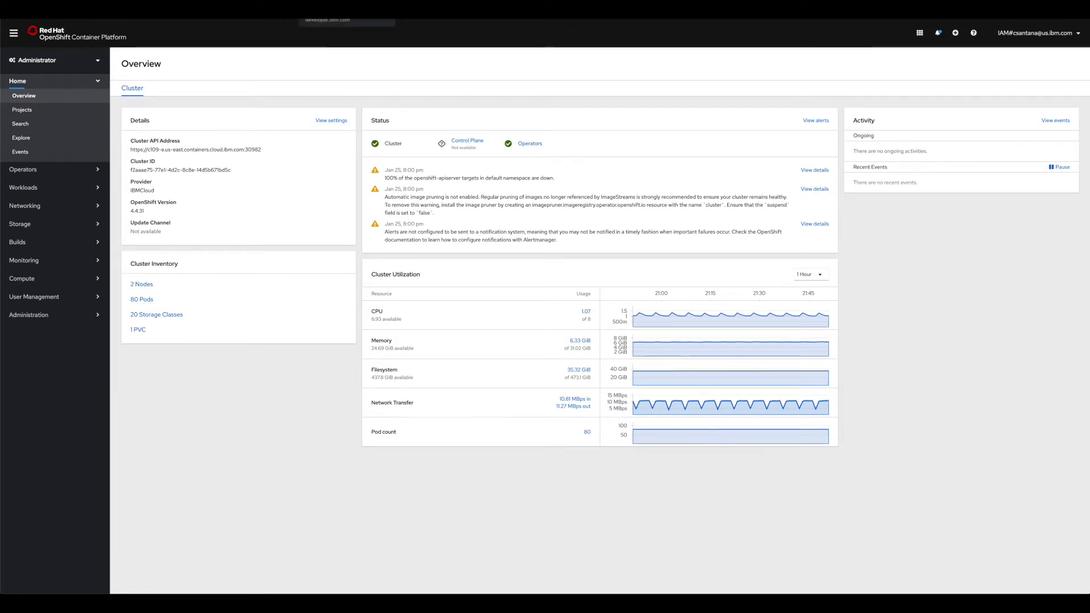
key(ctrl+Tab)
scroll(313, 188, down, 5)
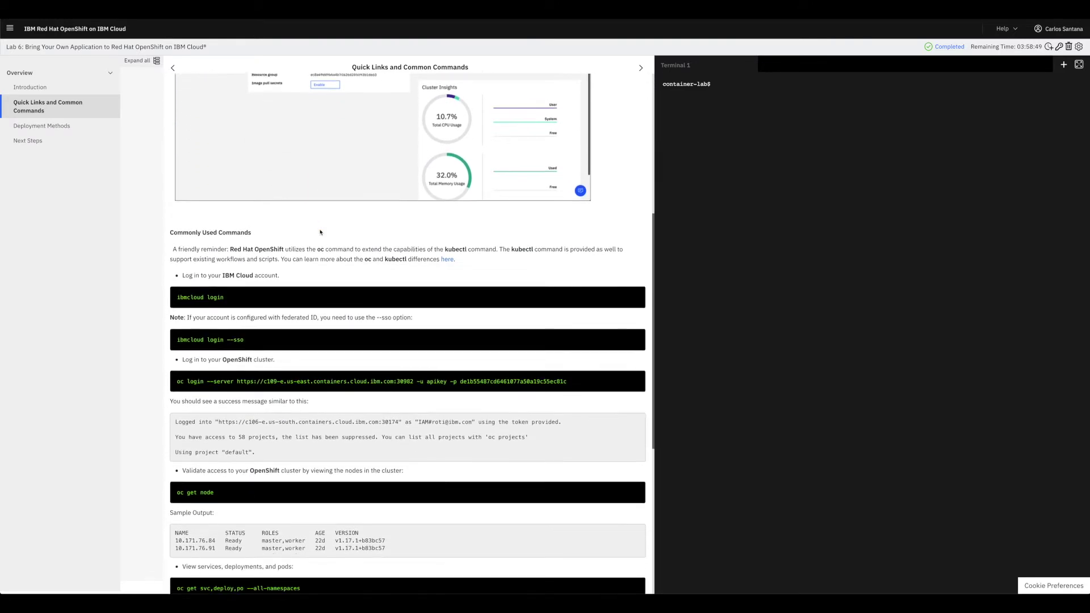
scroll(321, 232, down, 2)
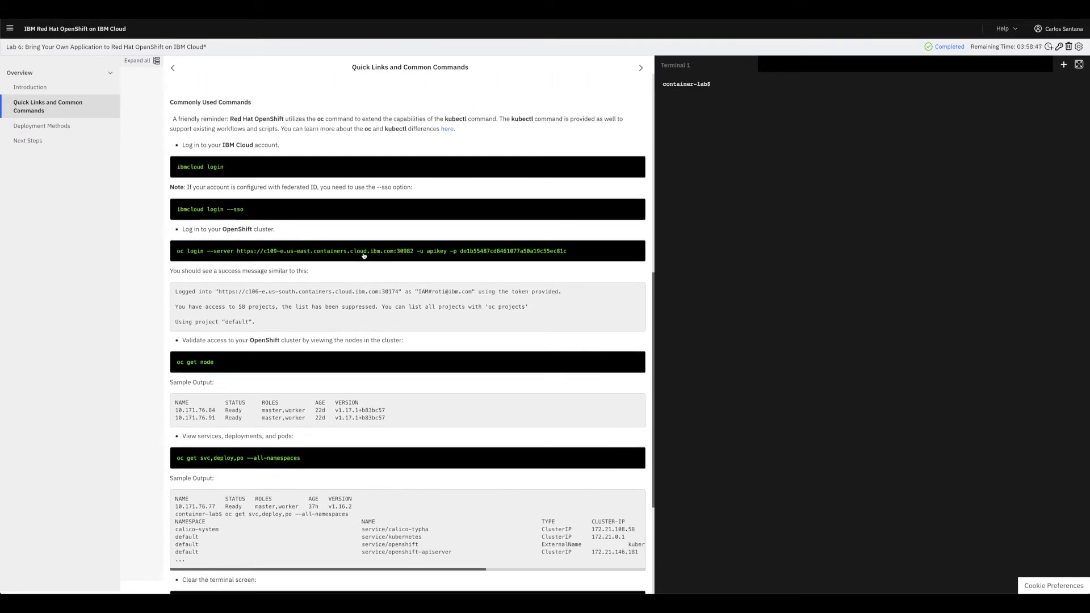
- Run the oc login command in the terminal and hide the Outline and Content panels
click(363, 256)
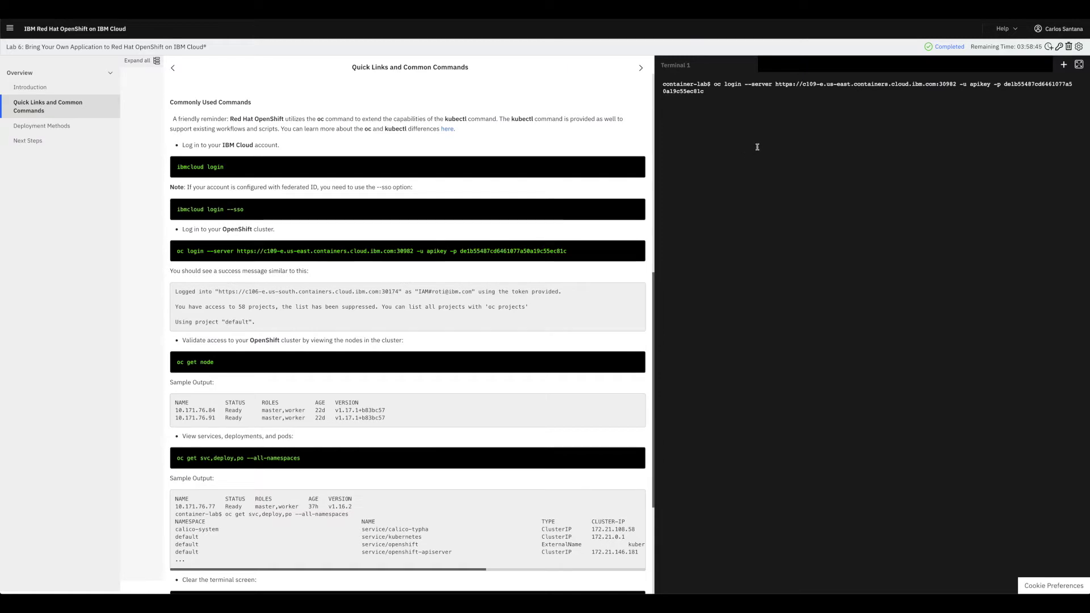
key(Return)
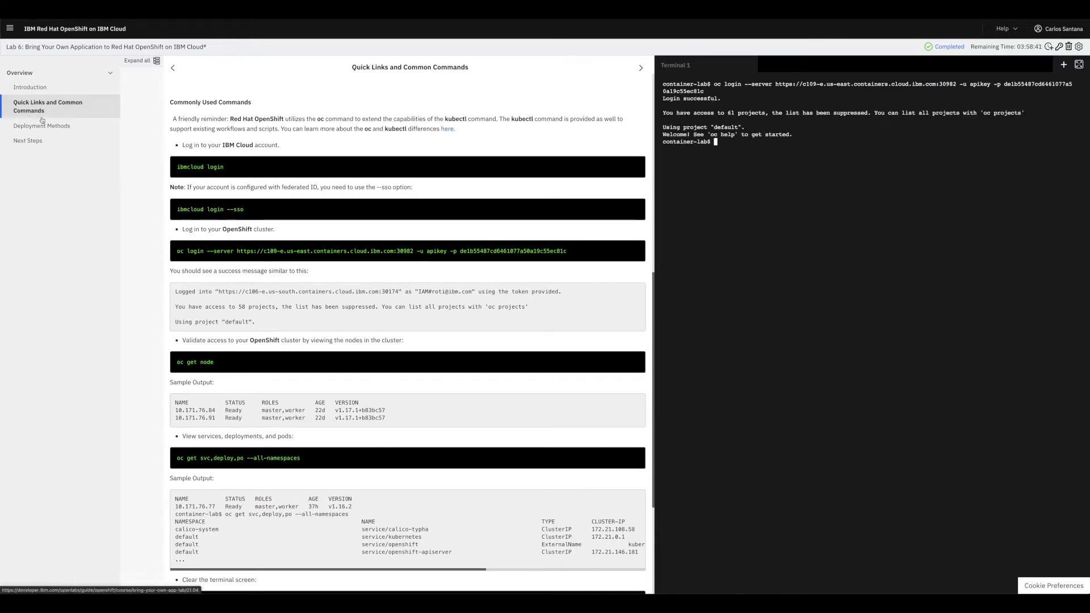
click(1079, 46)
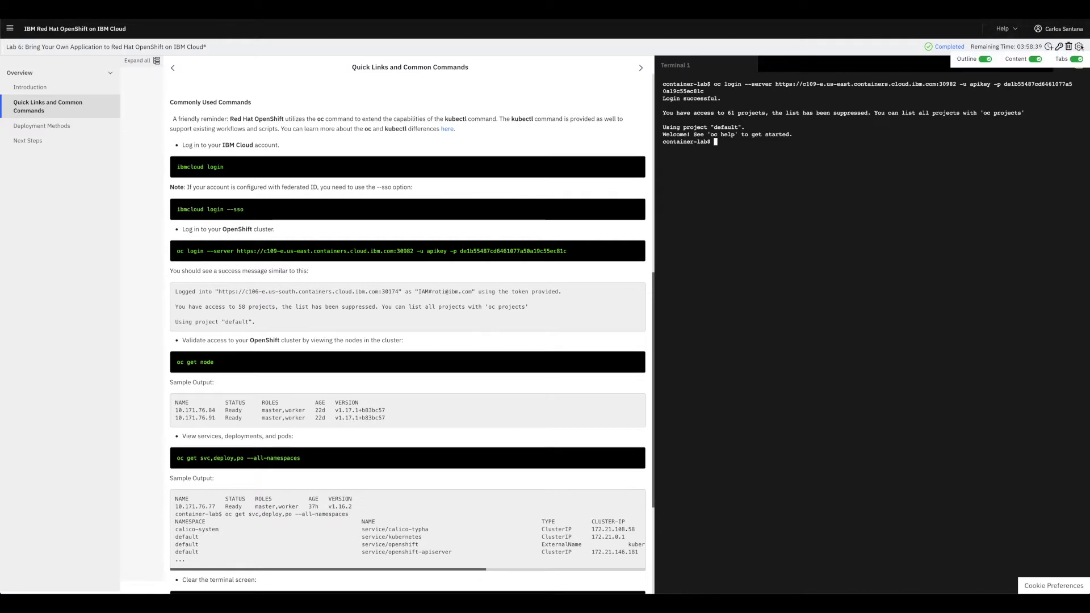
click(984, 59)
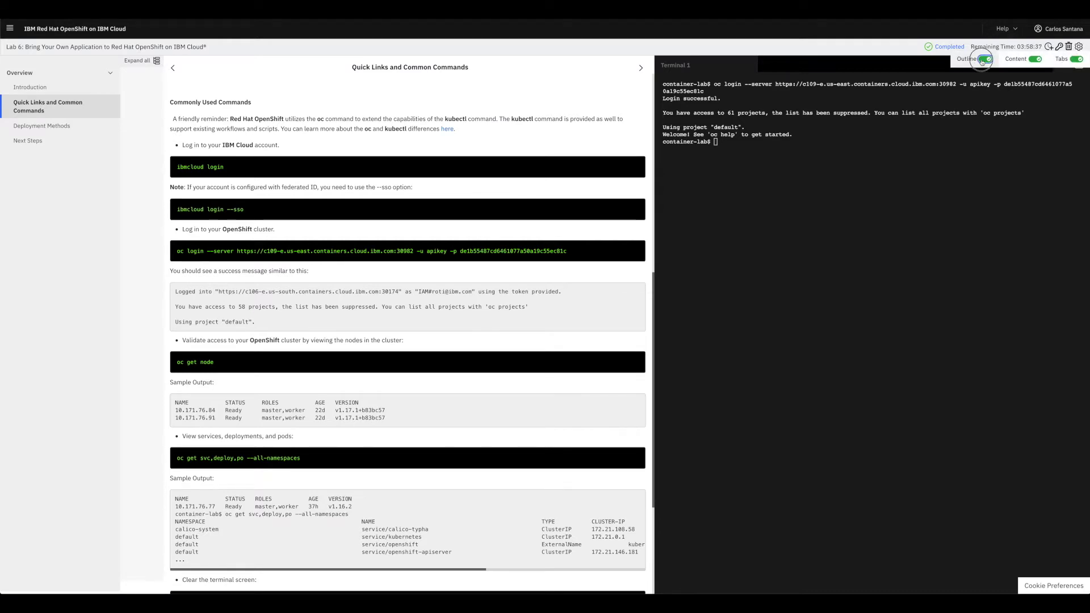
click(1035, 60)
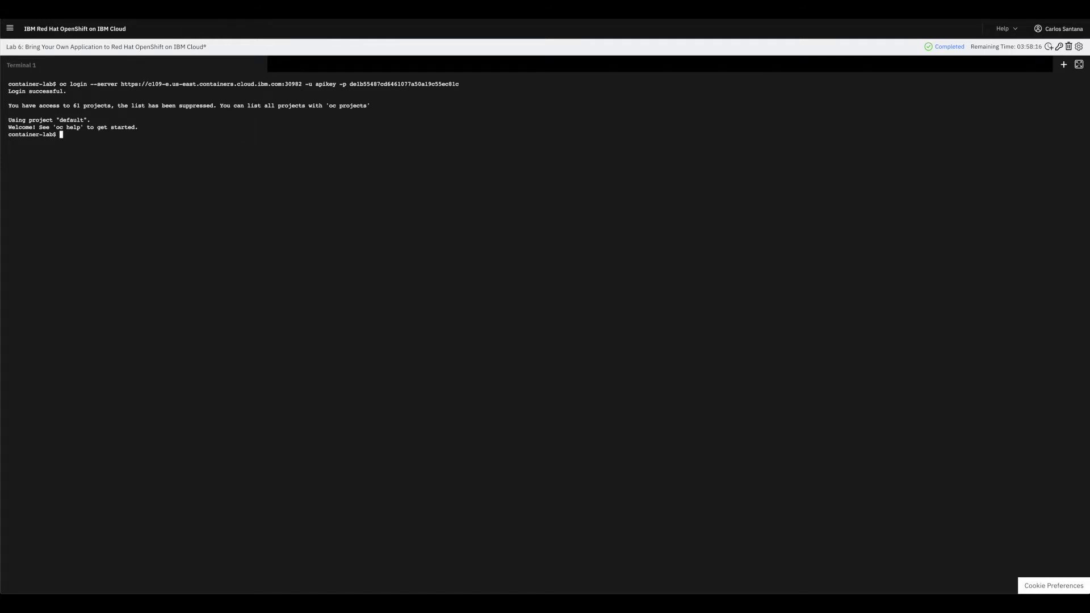
- Copy the step 2 install command 'curl -sfL get.cloudnativetoolkit.dev | sh -' from the docs
click(150, 11)
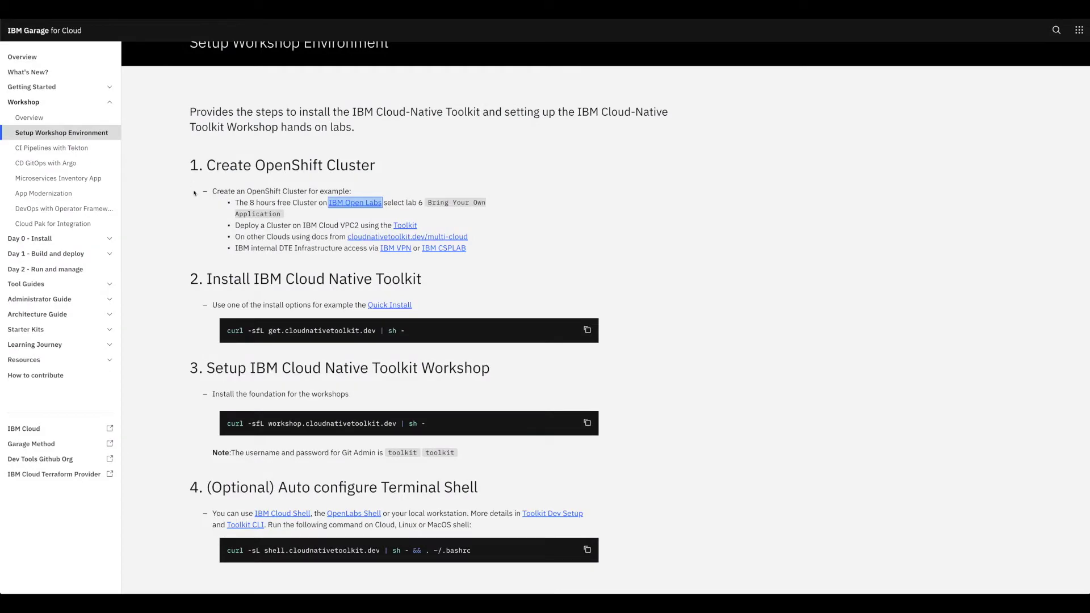
scroll(195, 192, up, 1)
scroll(199, 205, down, 2)
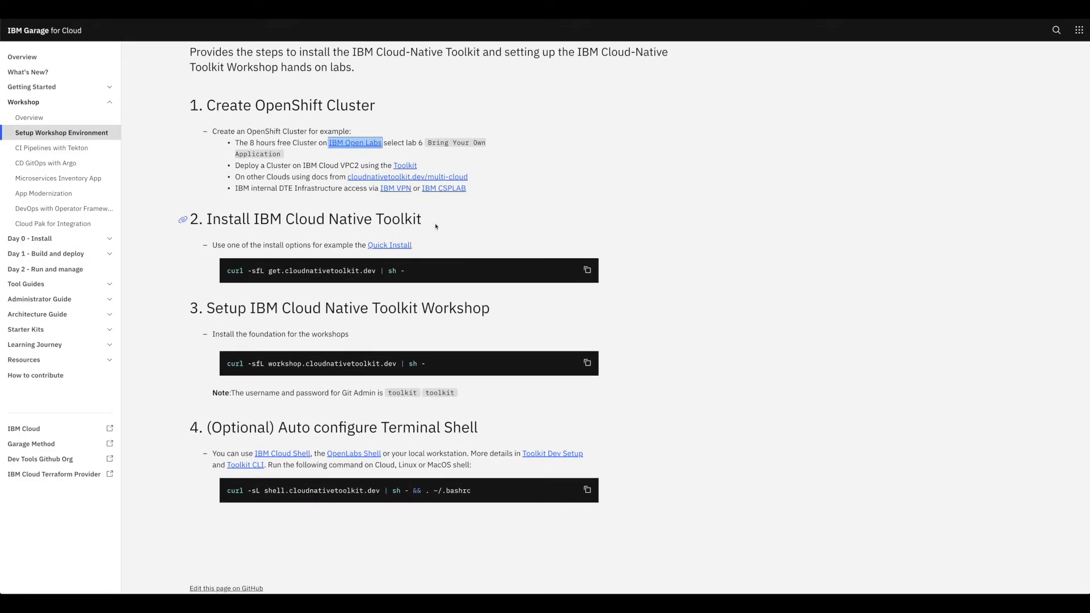
click(588, 271)
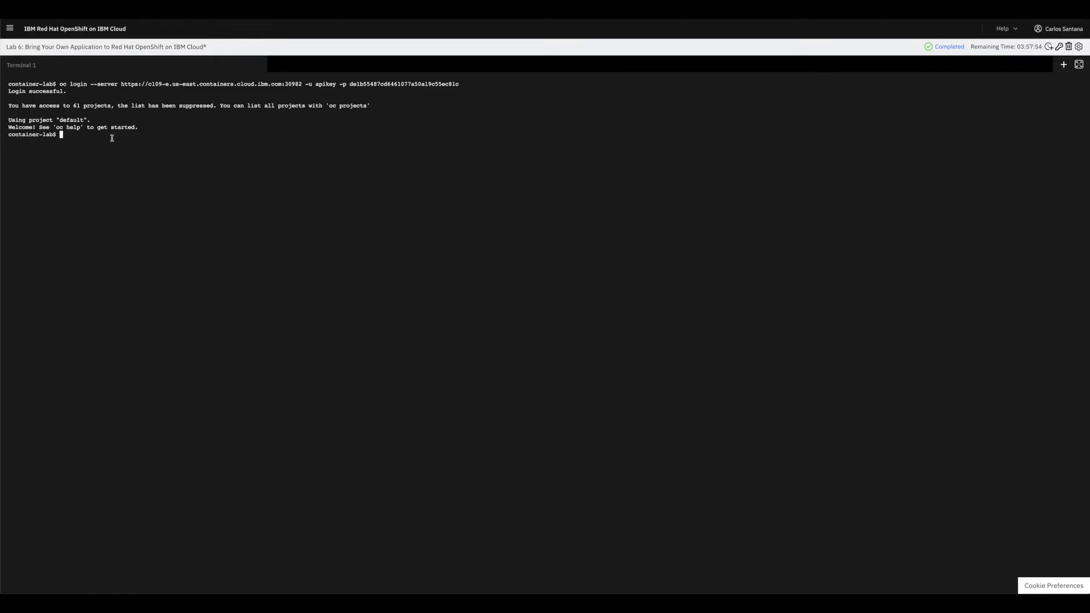
- Run oc whoami in the terminal to confirm the logged-in user
text(oc whoami)
key(Return)
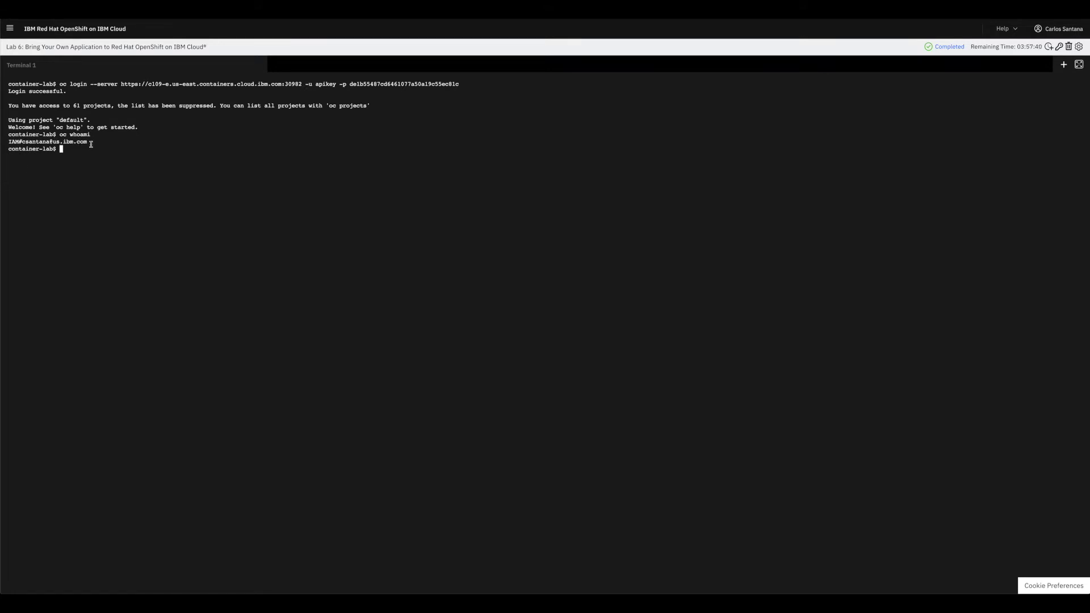
drag(91, 144, 9, 142)
click(128, 156)
- Paste and run the curl Cloud-Native Toolkit install command in the terminal
right_click(92, 149)
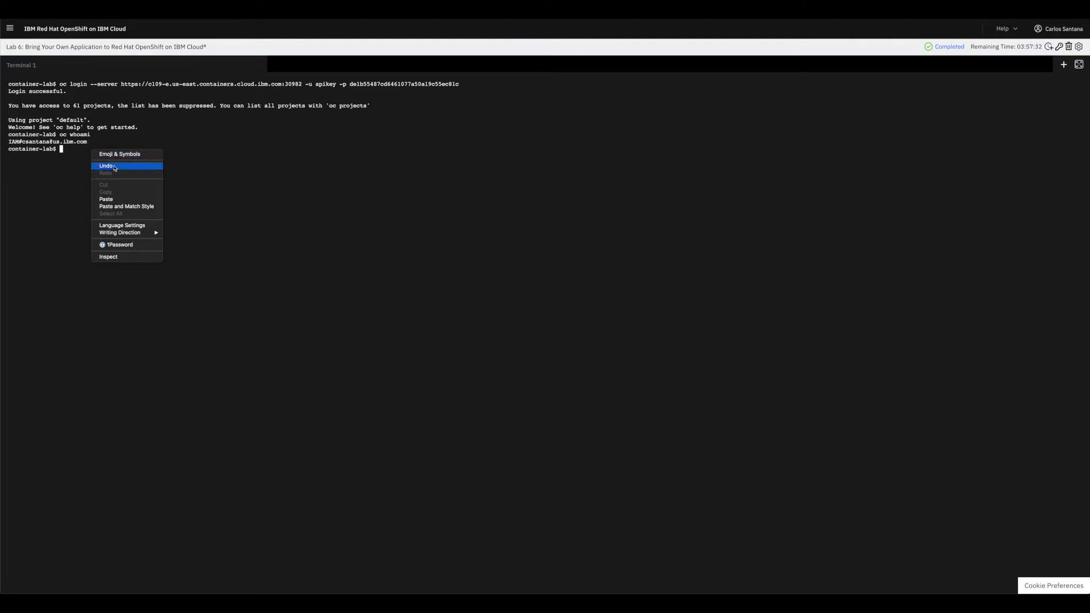
click(126, 198)
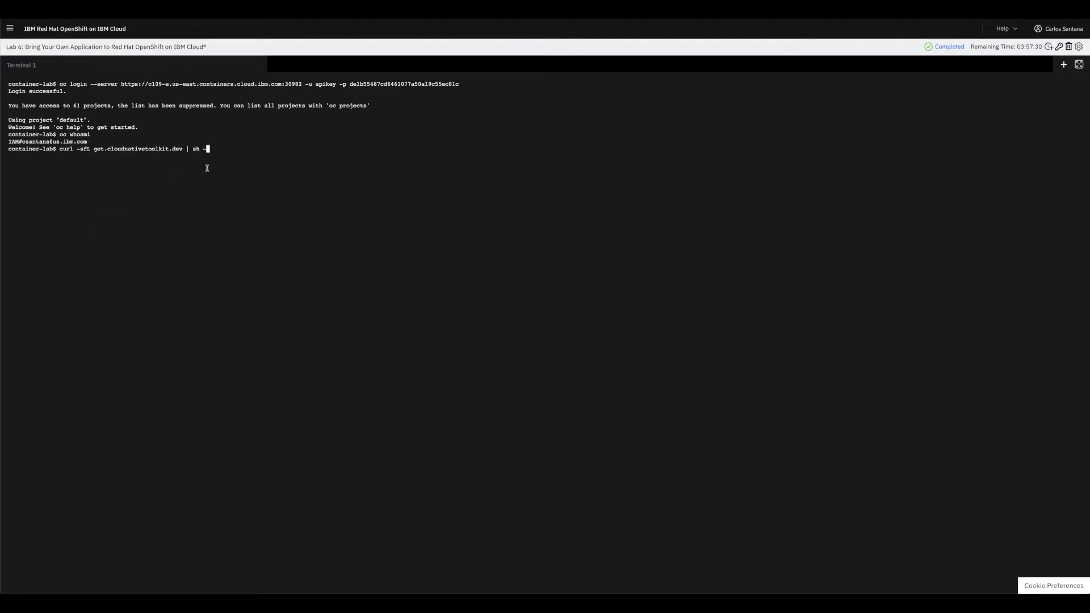
key(Return)
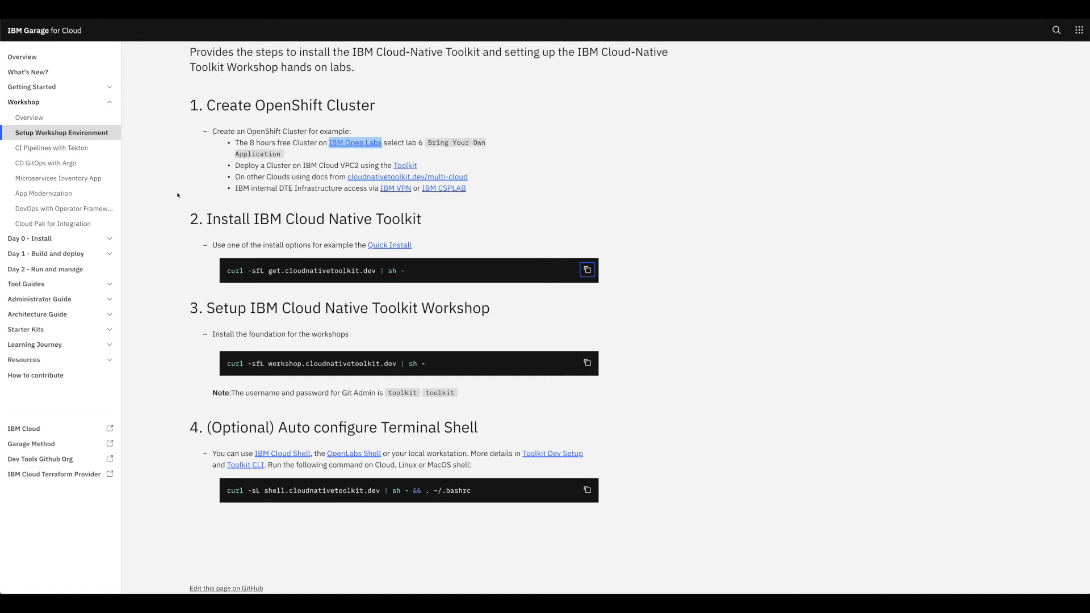
- Copy the curl command from the Setup IBM Cloud Native Toolkit Workshop code block
scroll(178, 195, down, 3)
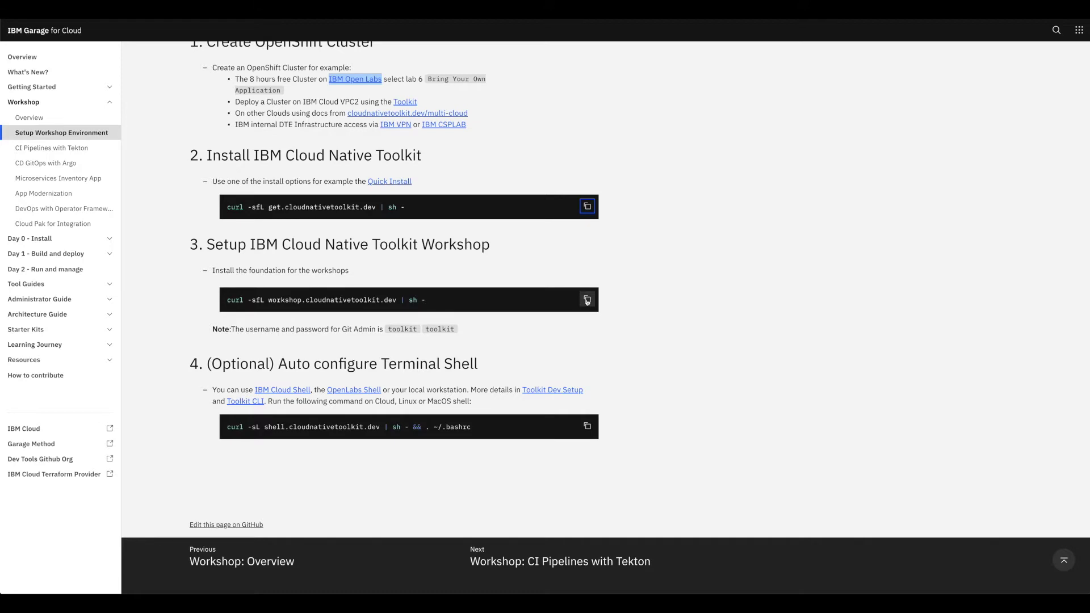
click(587, 300)
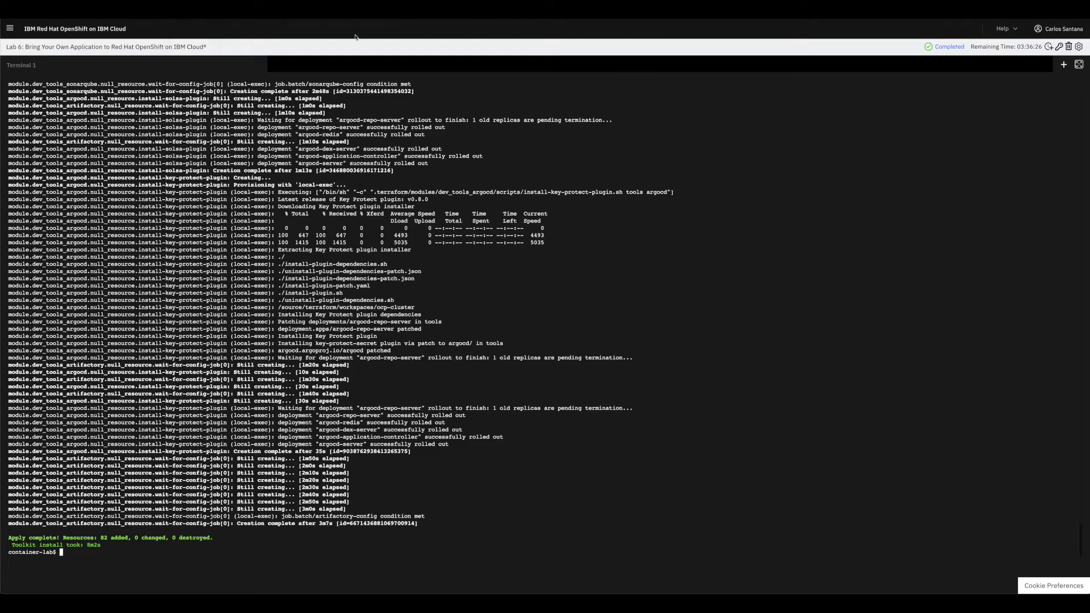
- Clear the terminal, then paste and run the curl workshop.cloudnativetoolkit.dev setup command
text(clear)
key(Return)
right_click(281, 174)
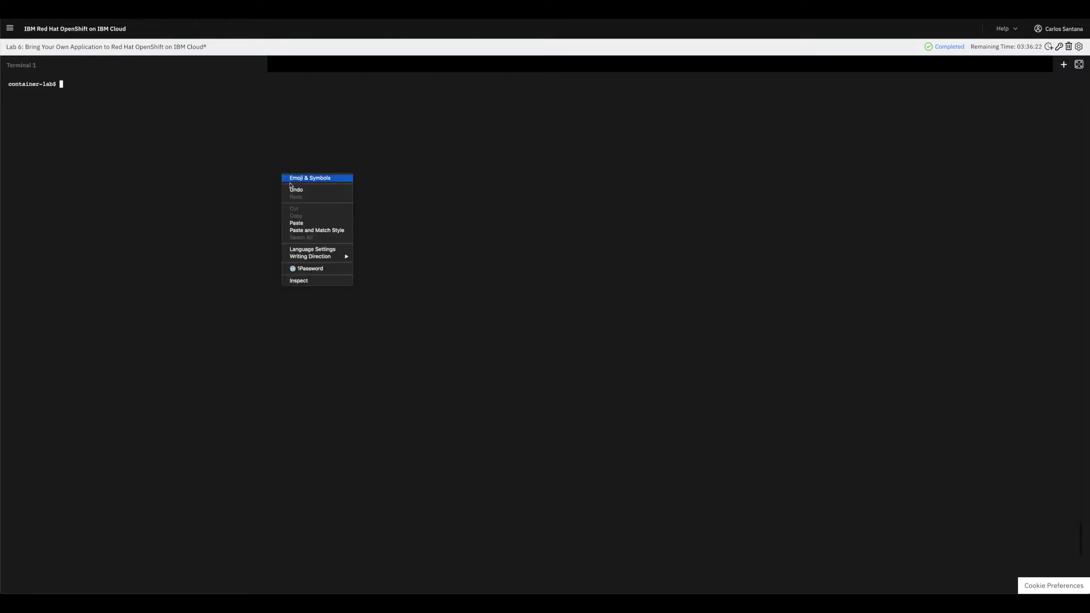
click(298, 222)
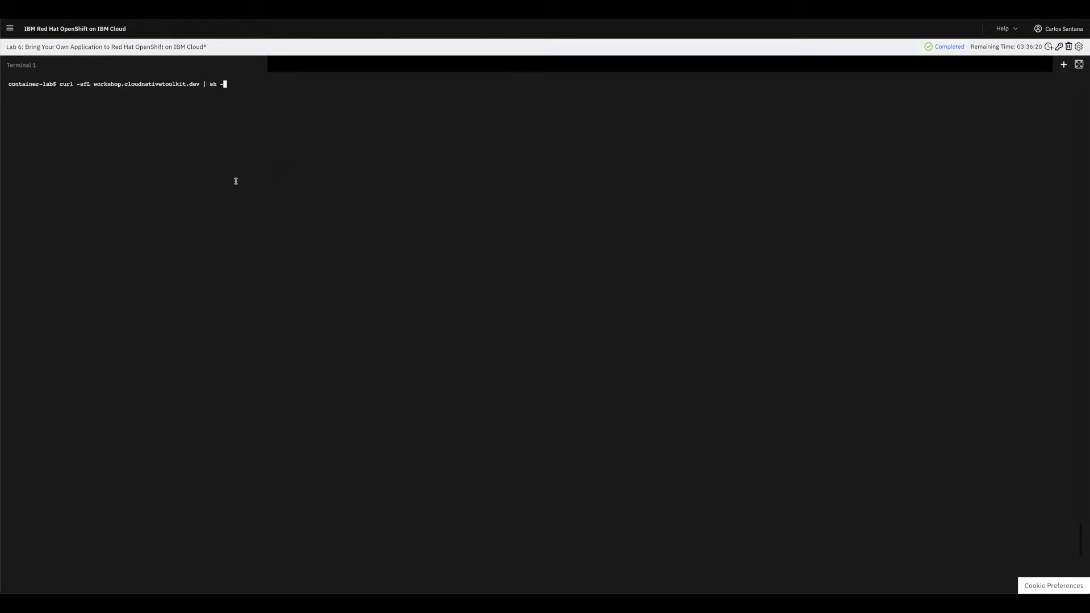
key(Return)
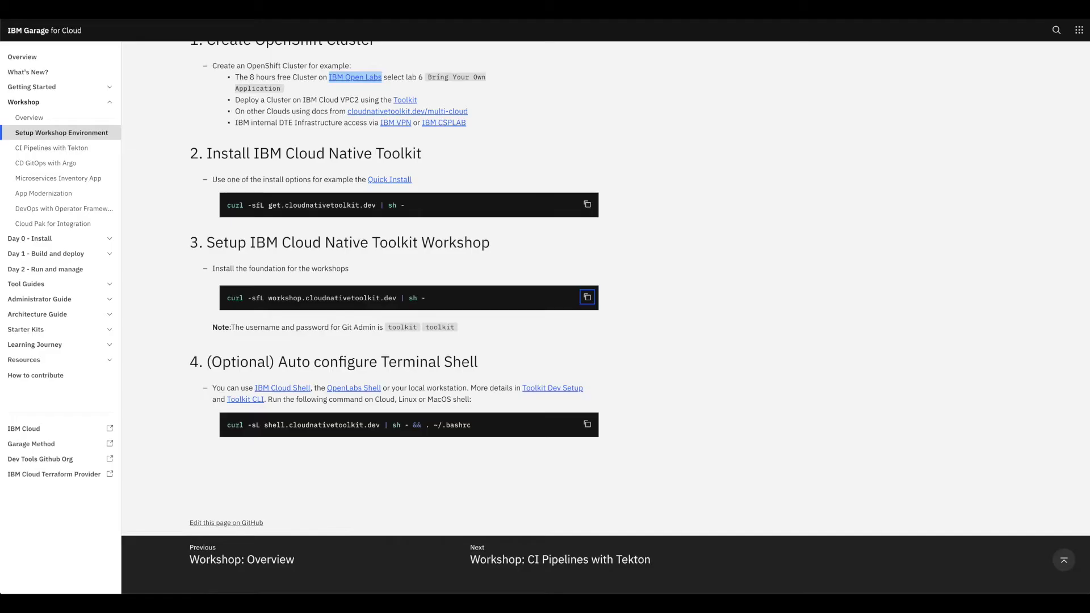
- Copy the section 4 shell.cloudnativetoolkit.dev auto-configure command from the setup page
scroll(194, 270, down, 1)
scroll(193, 270, down, 2)
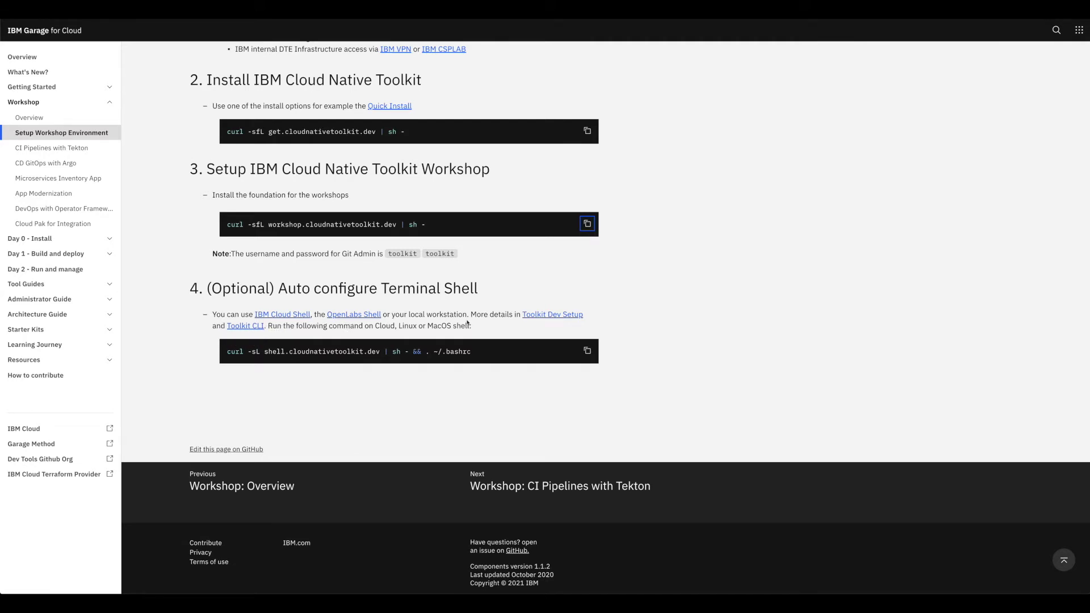
click(589, 352)
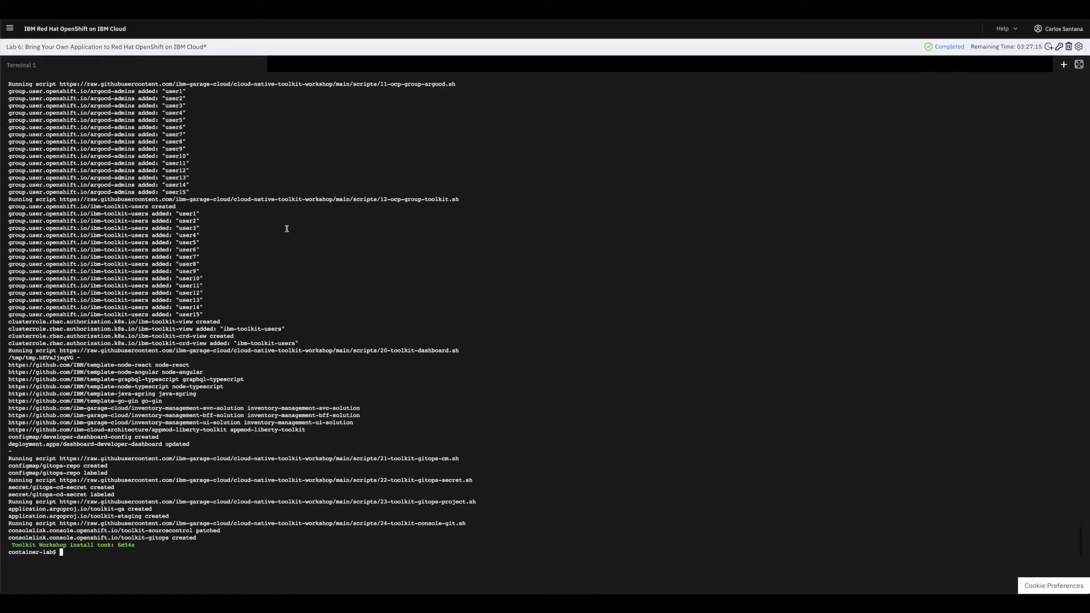
- Clear the terminal, then paste and run the curl shell.cloudnativetoolkit.dev auto-configure command
text(clear)
key(Return)
right_click(286, 230)
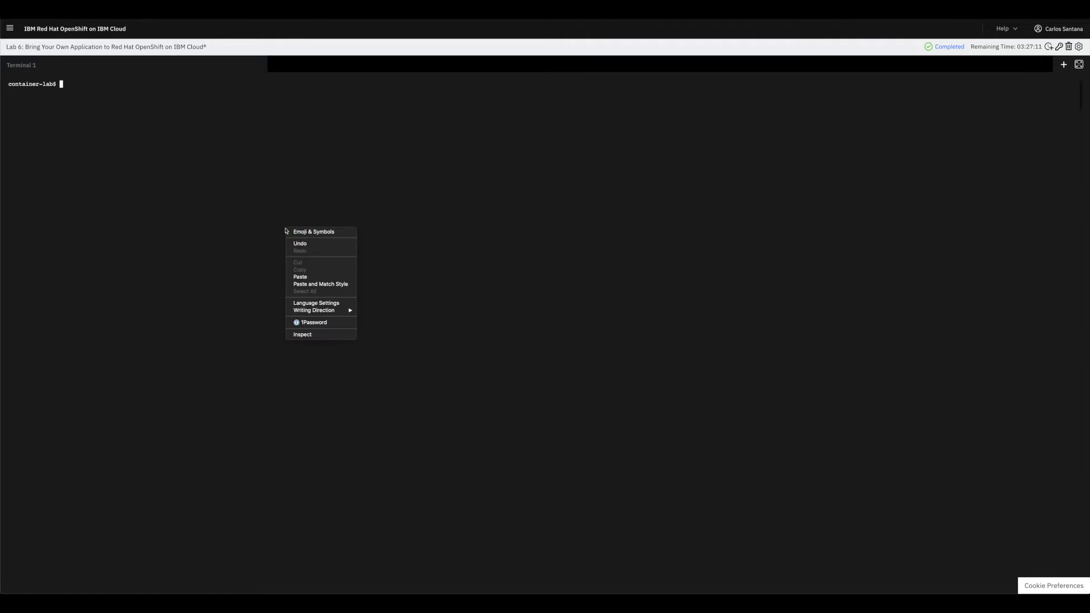
click(300, 276)
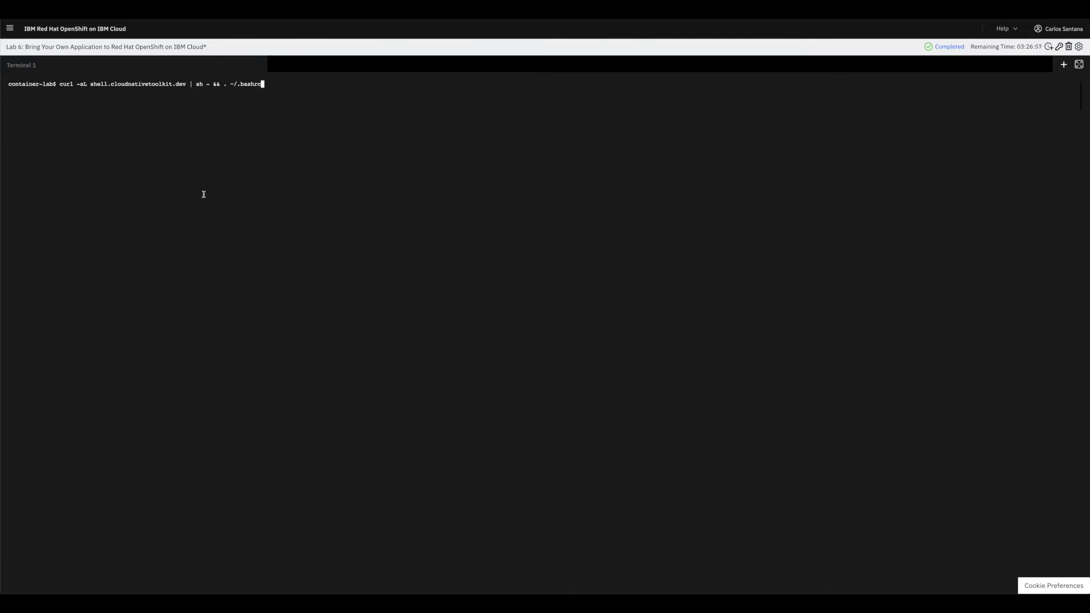
key(Return)
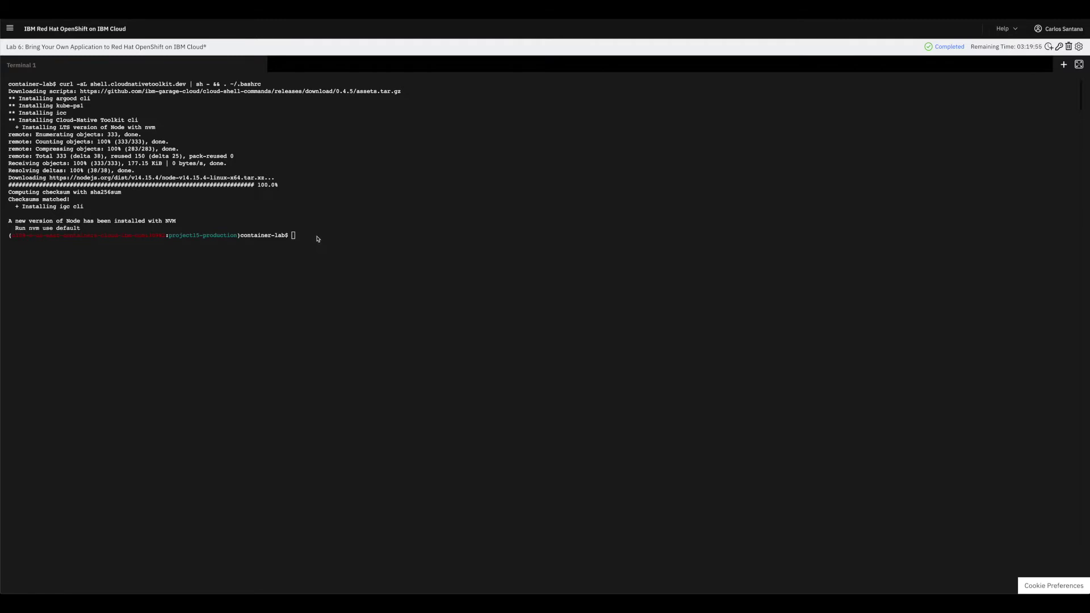
click(317, 238)
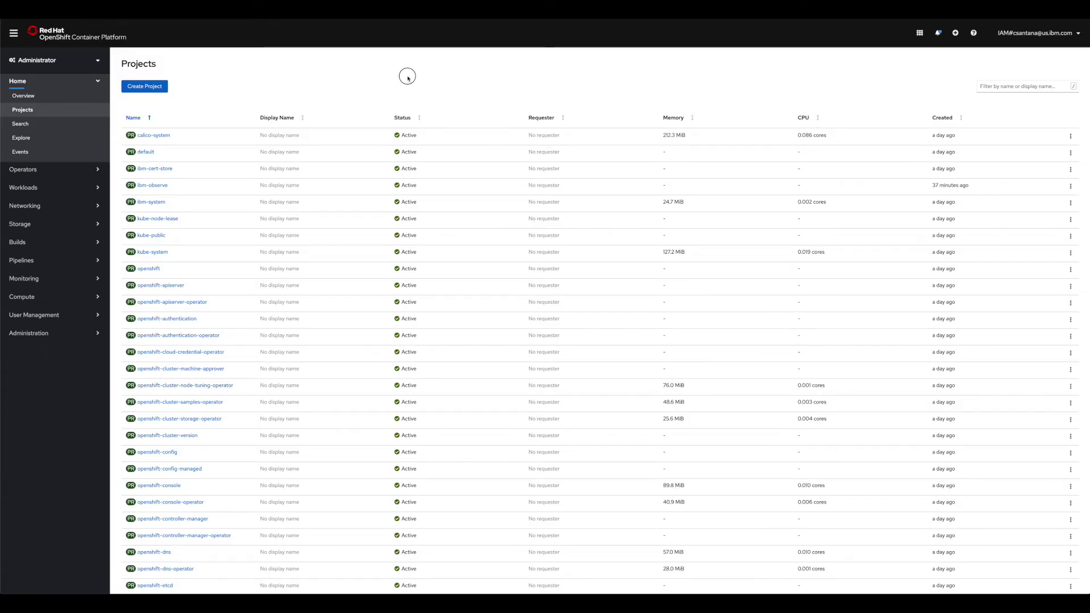
- Show the cluster Overview and reload the console until the app launcher lists Cloud-Native Toolkit links
click(23, 96)
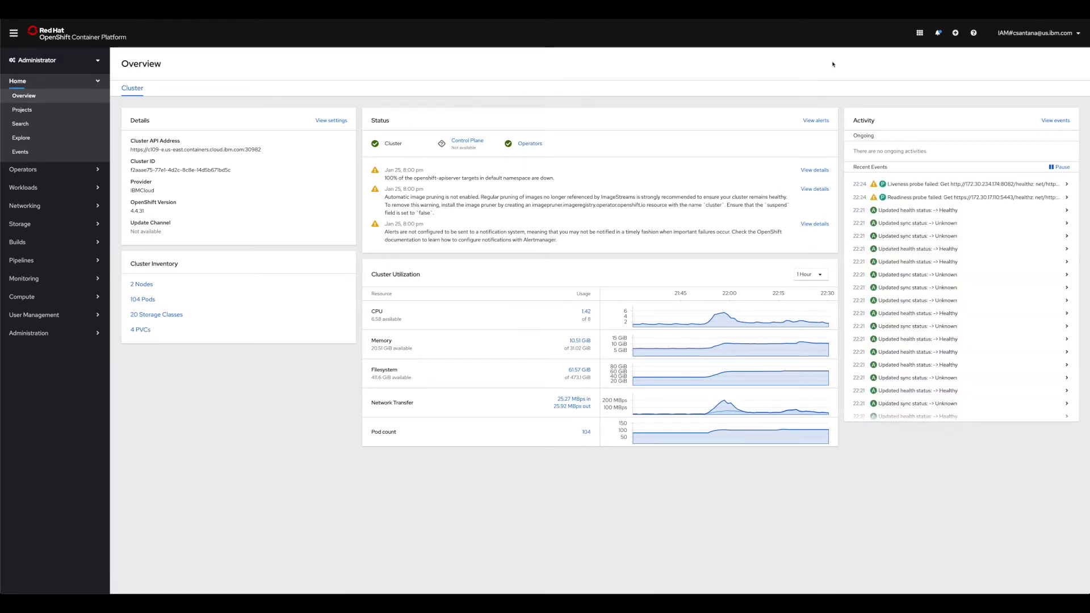
click(919, 34)
click(919, 35)
click(920, 35)
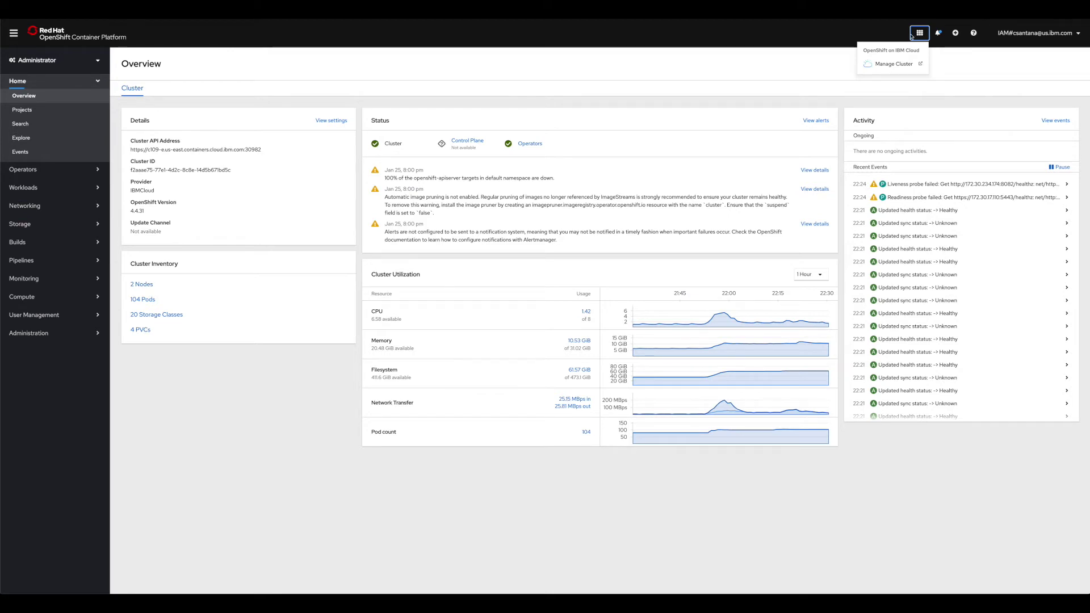
click(791, 66)
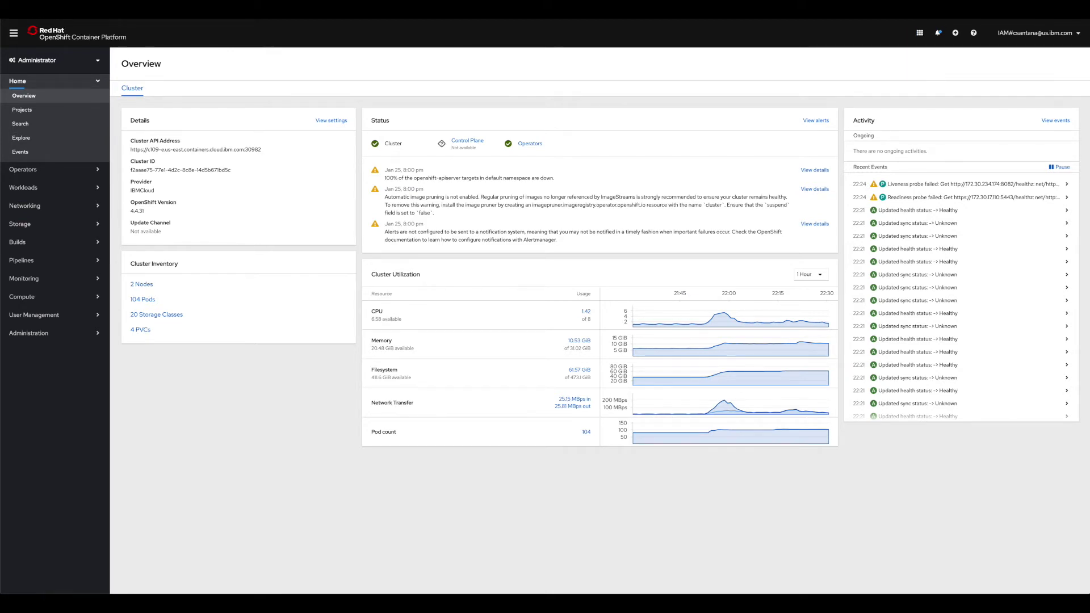
key(F5)
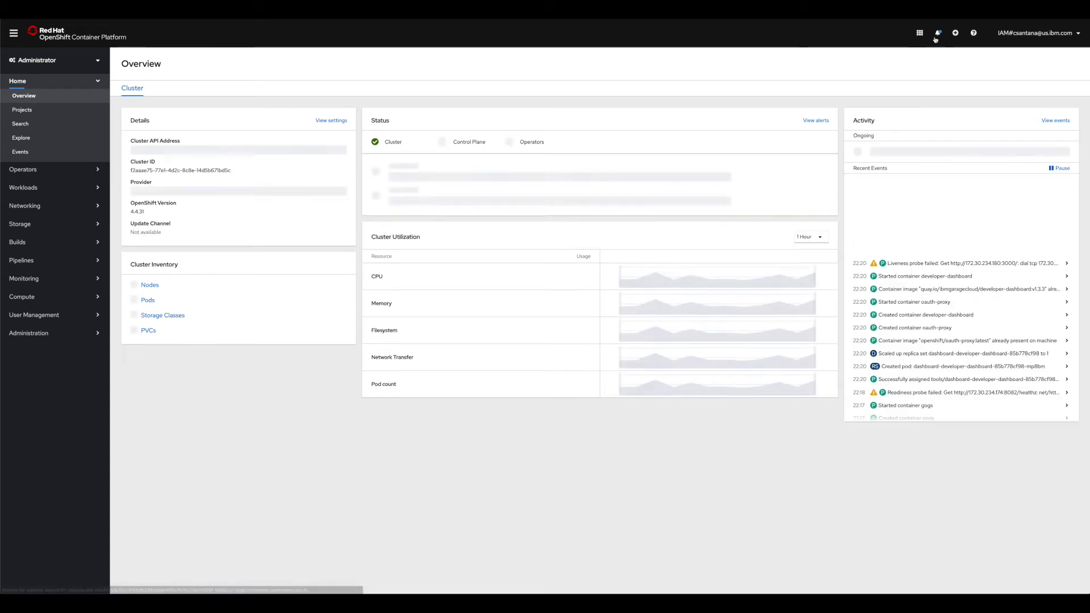
click(919, 34)
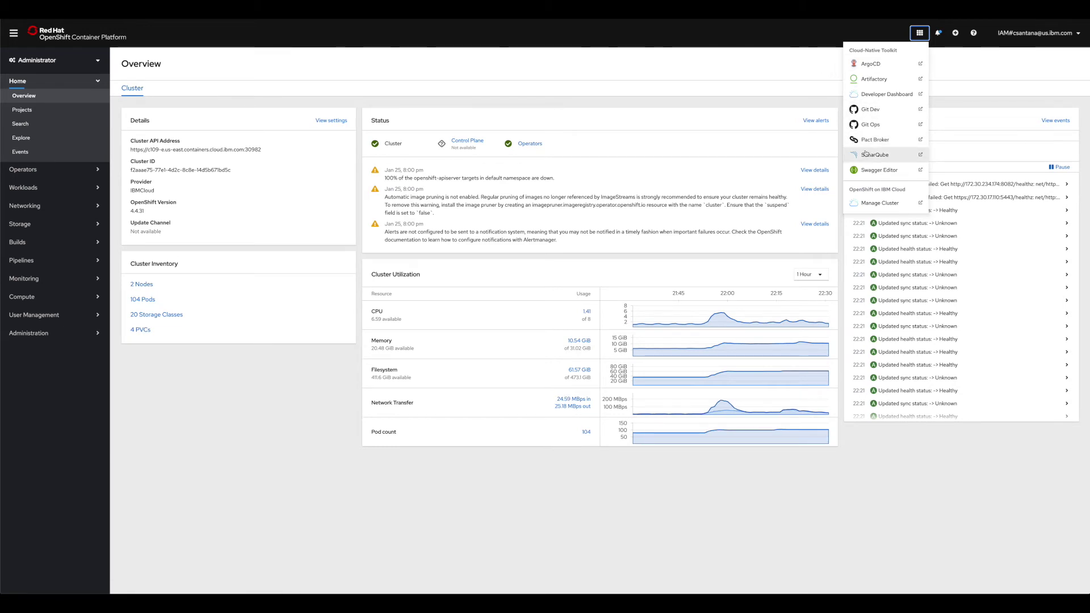
click(810, 70)
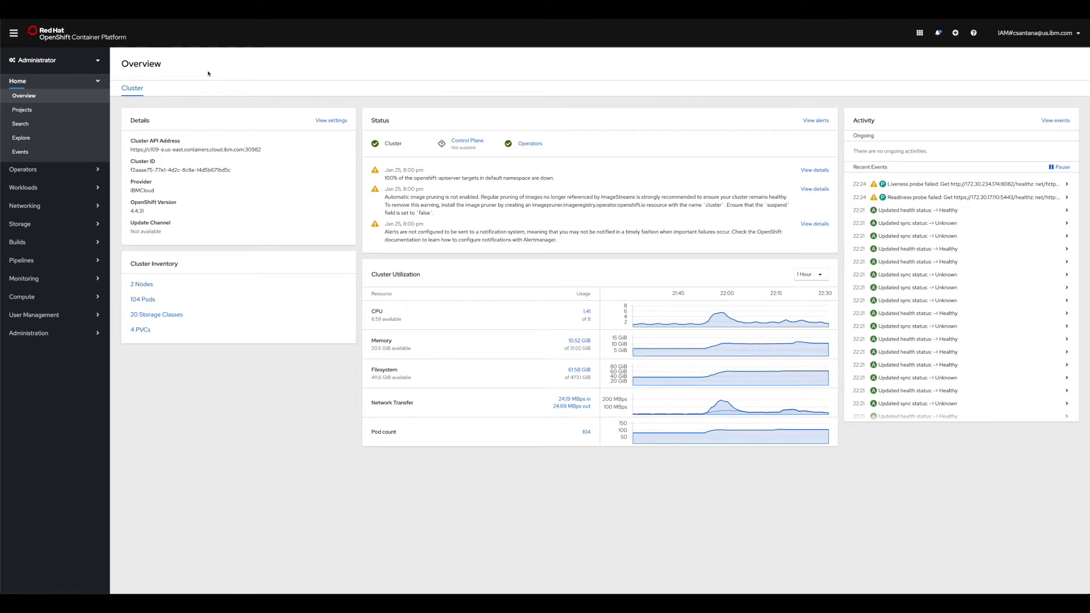
click(25, 109)
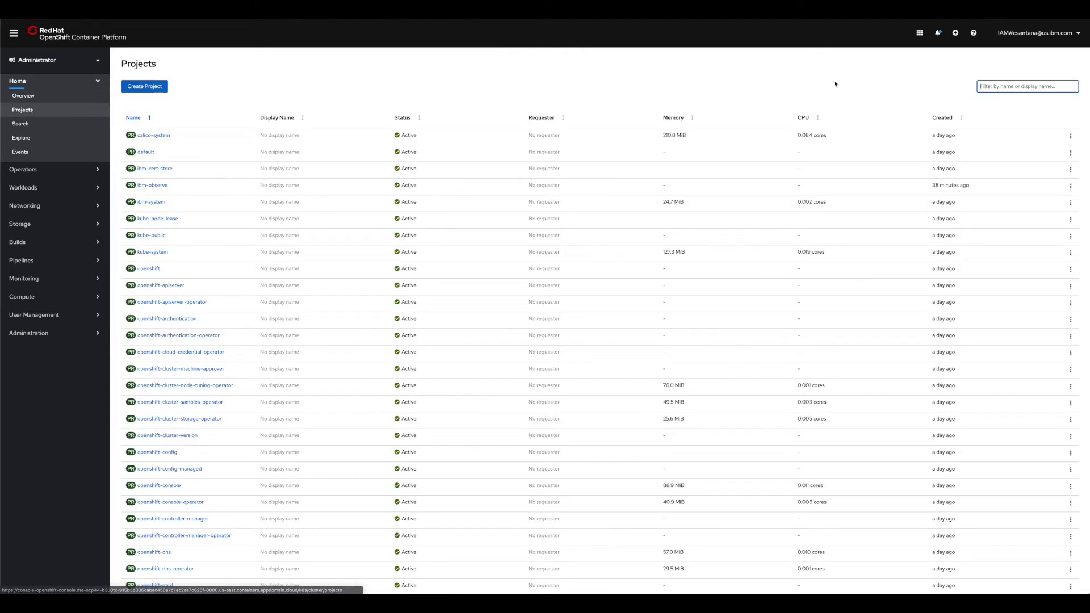
- Filter projects by 'tools', open the tools project, and review its Workloads list
text(tools)
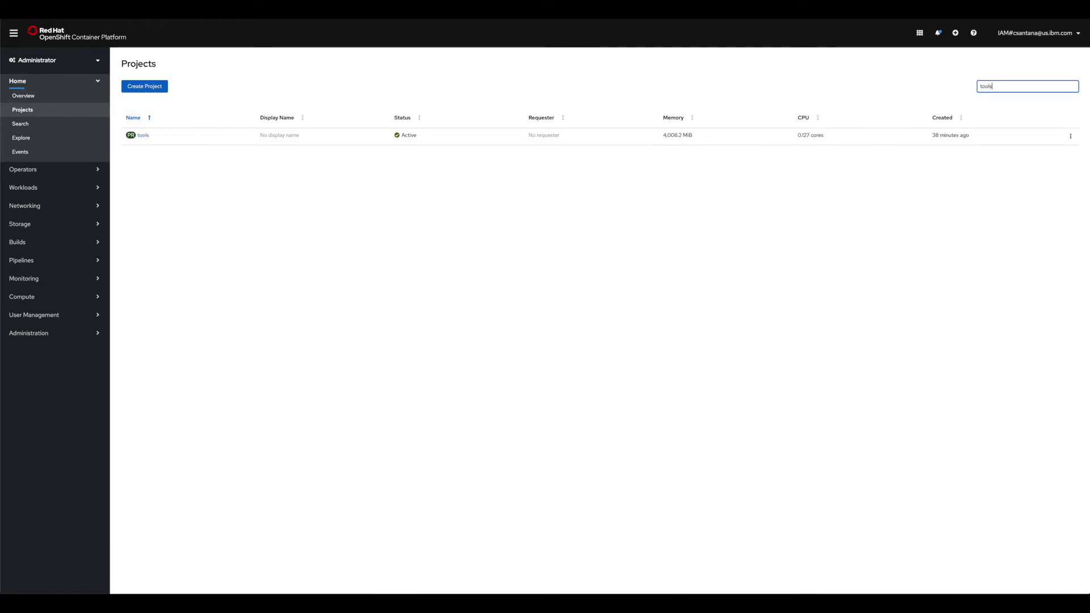
click(140, 135)
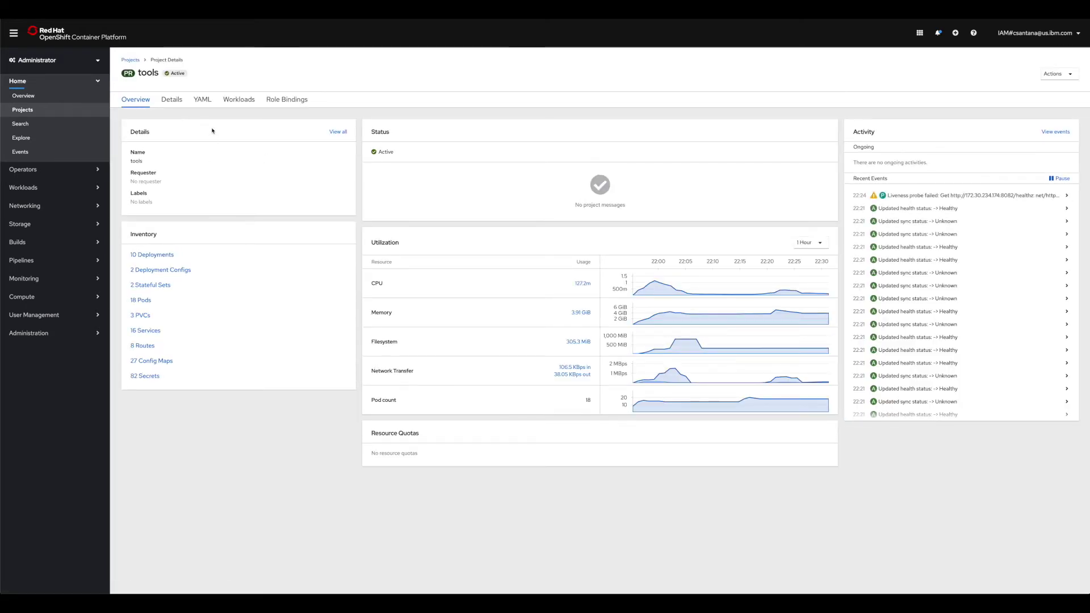
click(232, 104)
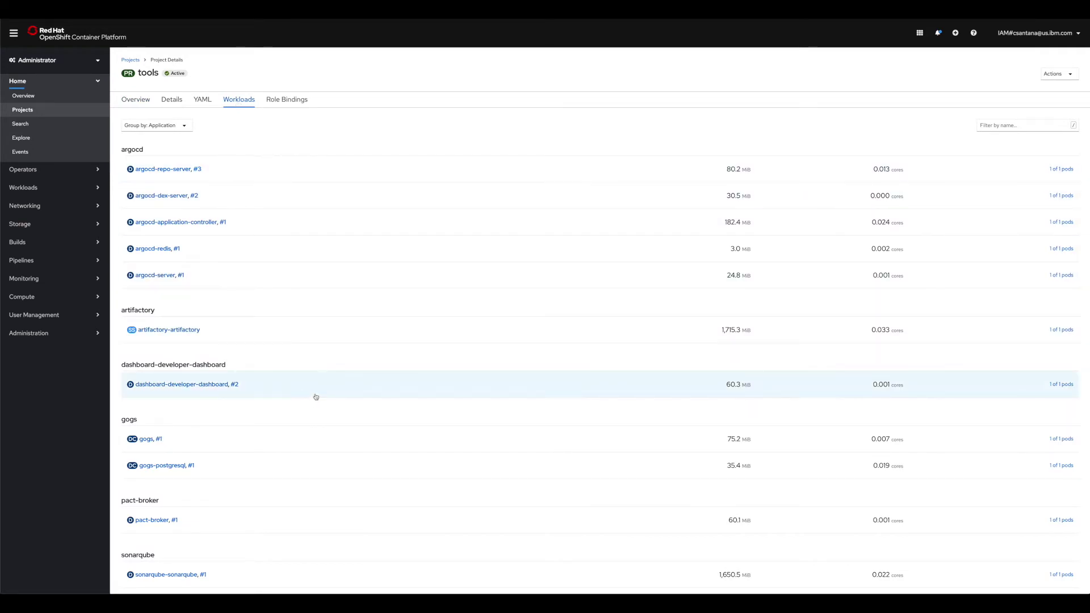
scroll(313, 398, down, 3)
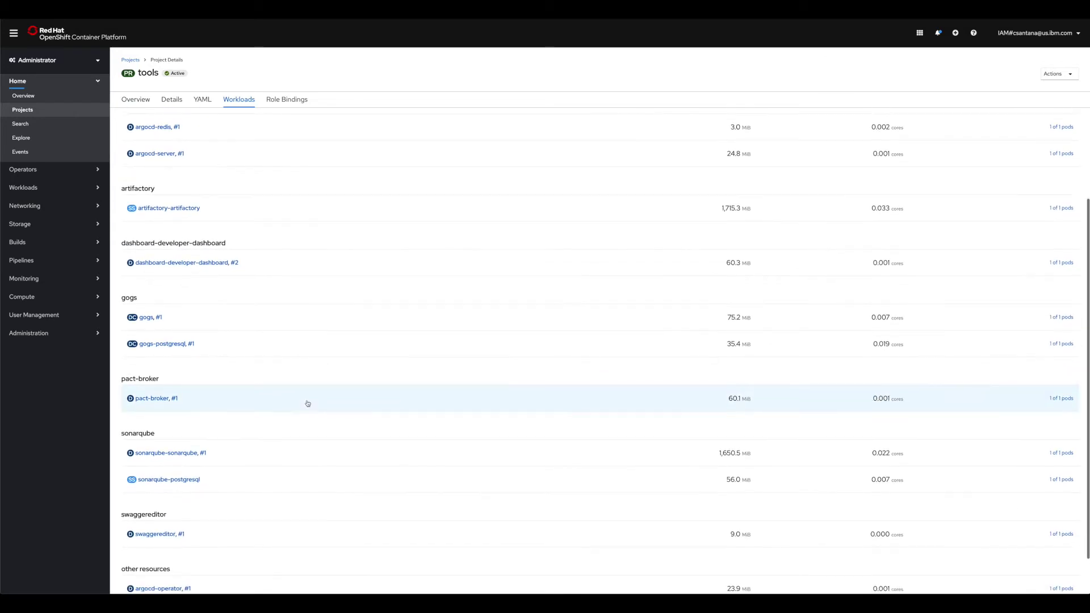
scroll(308, 403, up, 3)
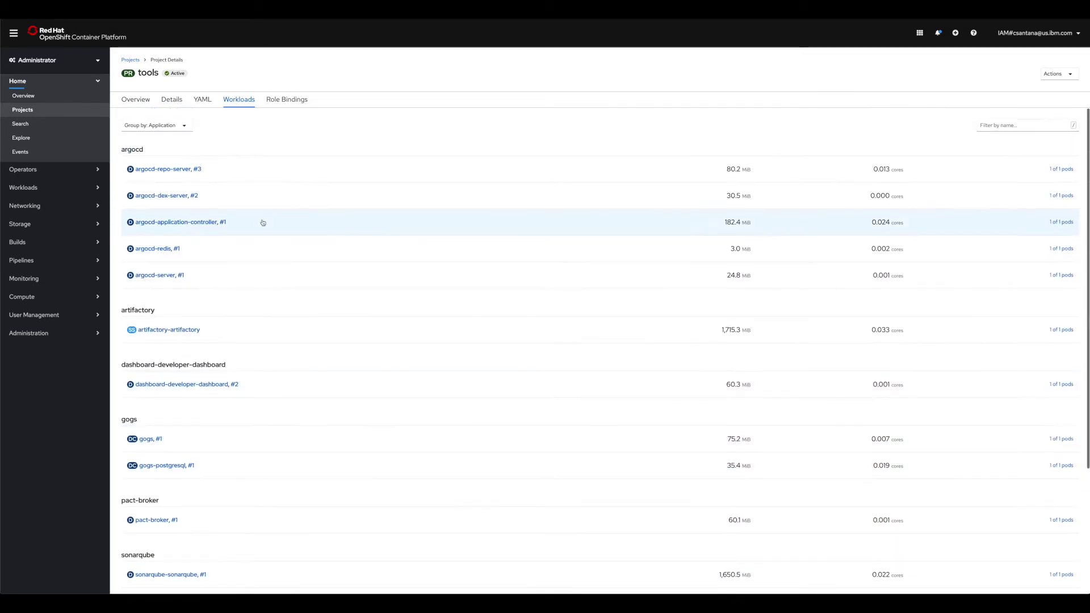
scroll(283, 352, down, 3)
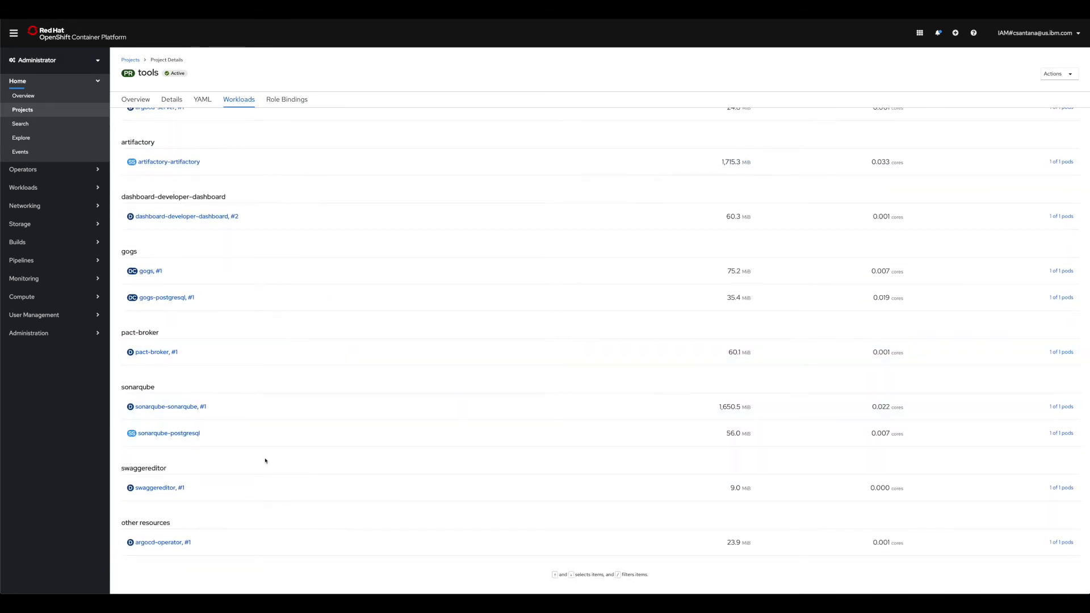
scroll(266, 404, up, 3)
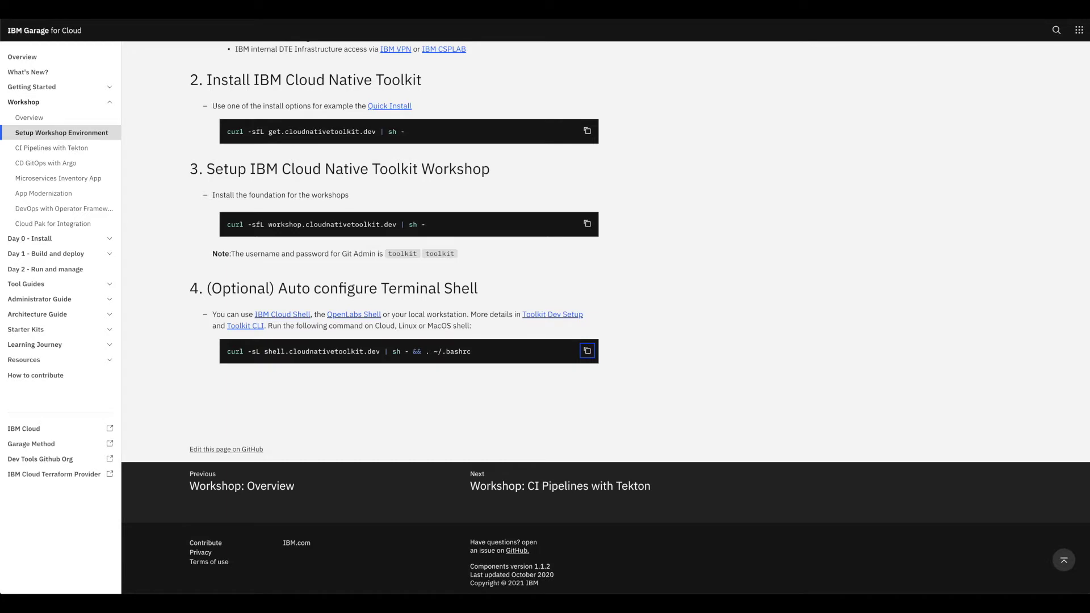
- Browse the CI Pipelines with Tekton and CD GitOps with Argo pages, then Setup Workshop Environment
click(53, 148)
click(51, 163)
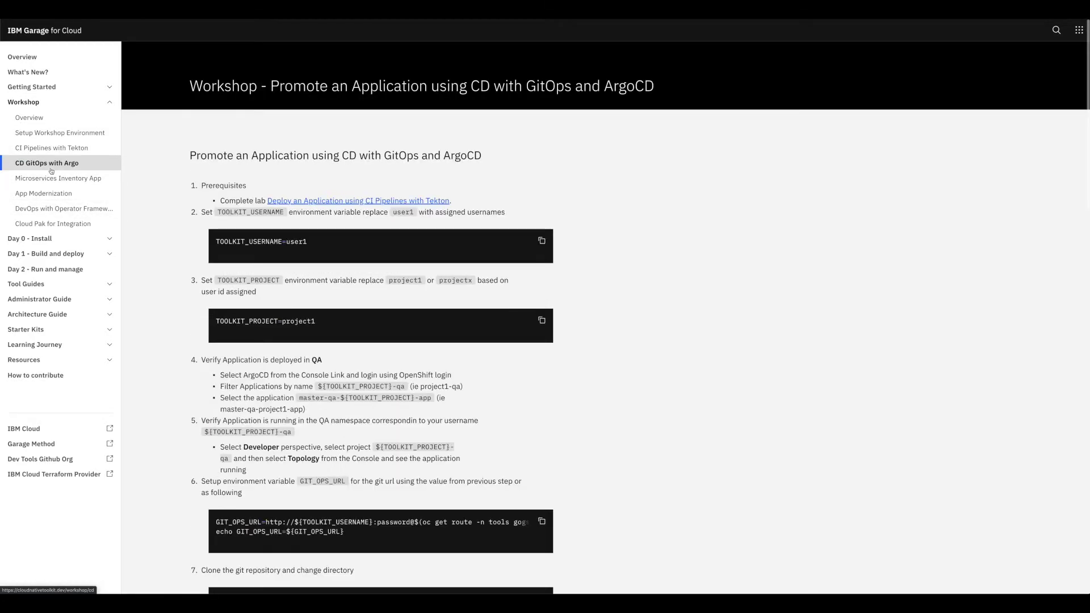
click(34, 150)
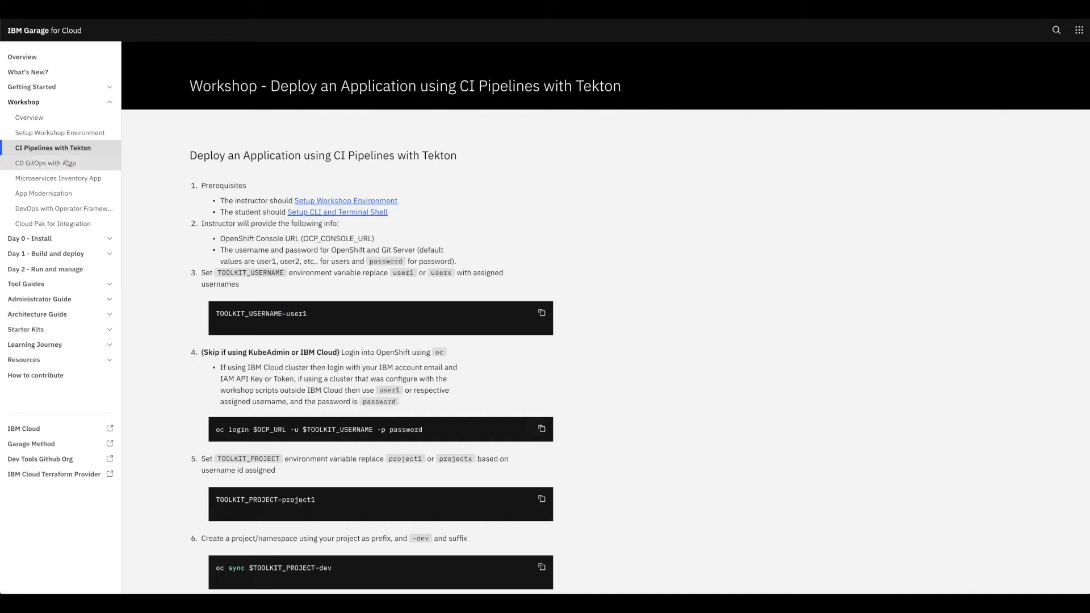
click(57, 131)
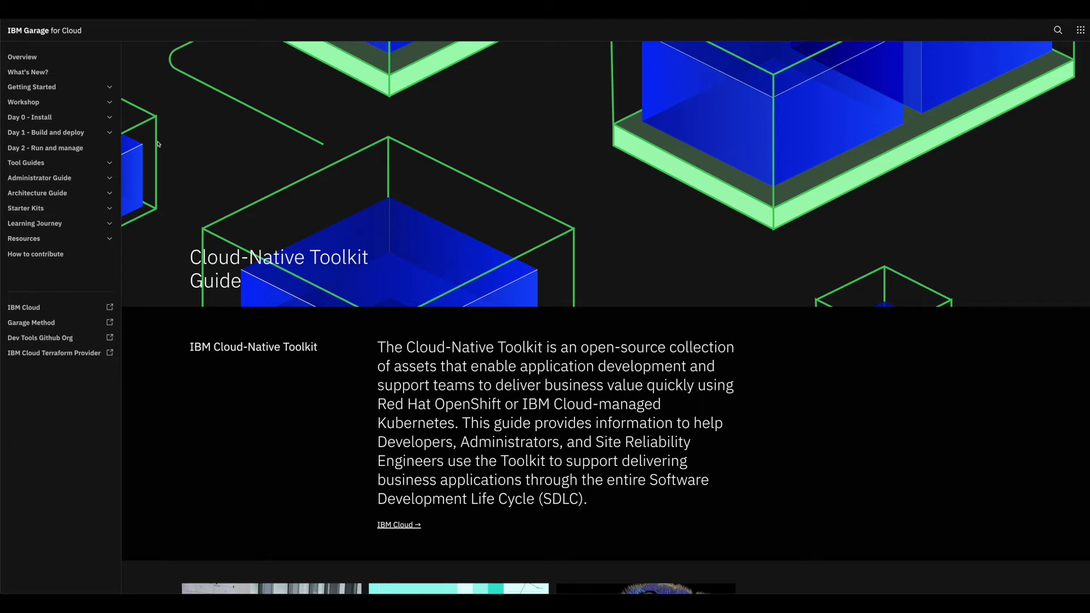
- Reopen Setup Workshop Environment, then choose Copy Login Command from the kube:admin user menu
click(24, 104)
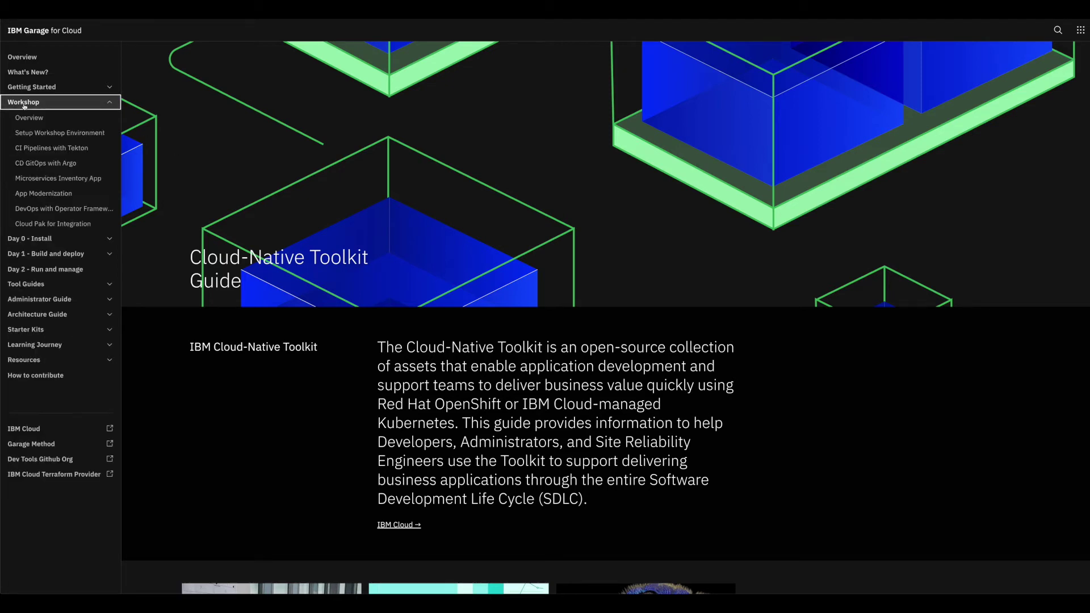
click(34, 134)
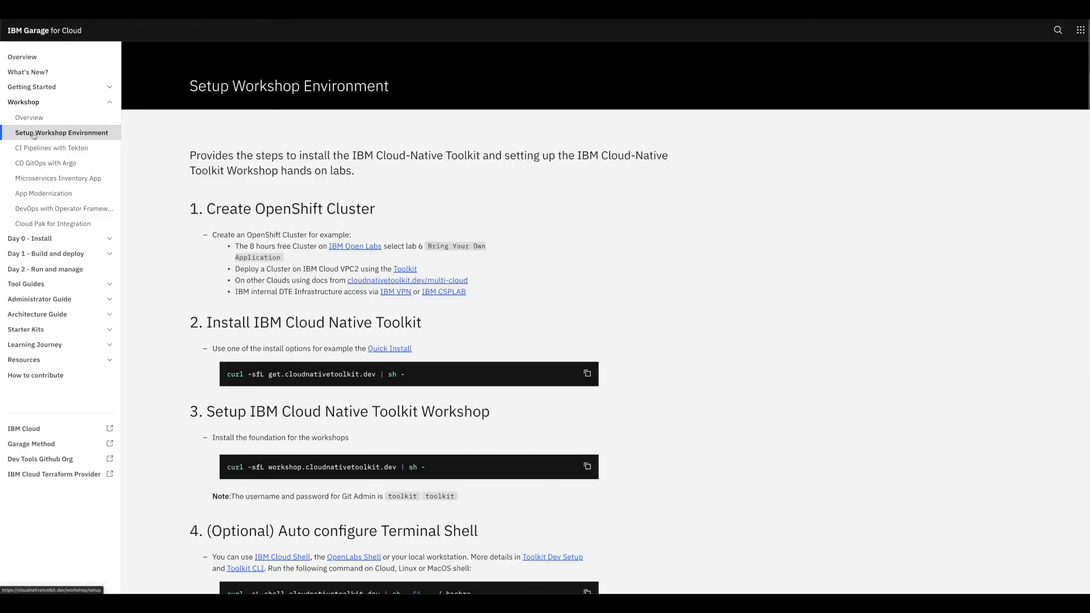
scroll(188, 196, down, 1)
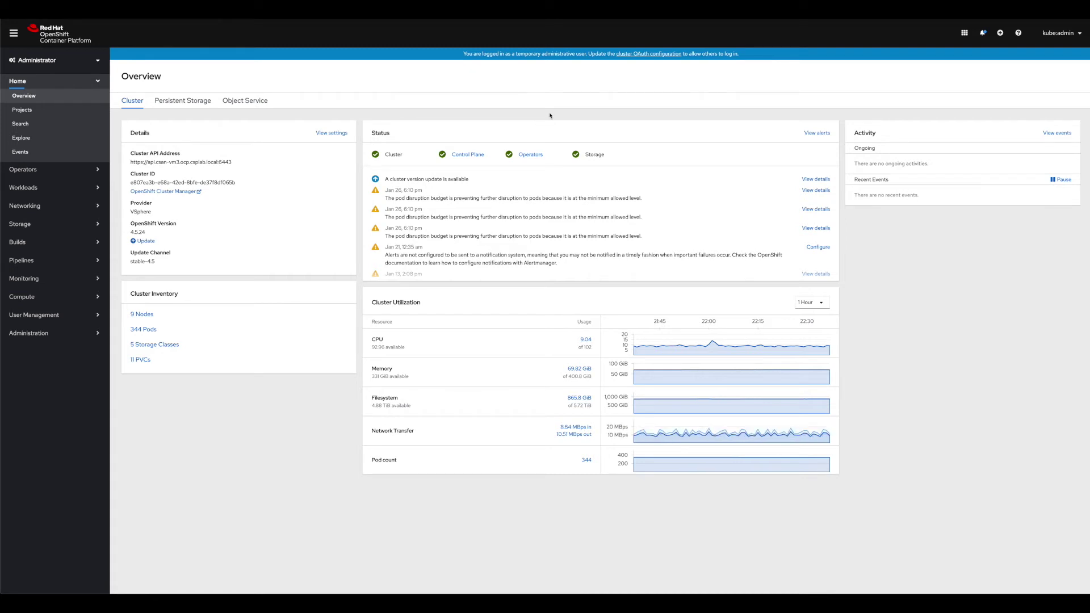
click(1078, 35)
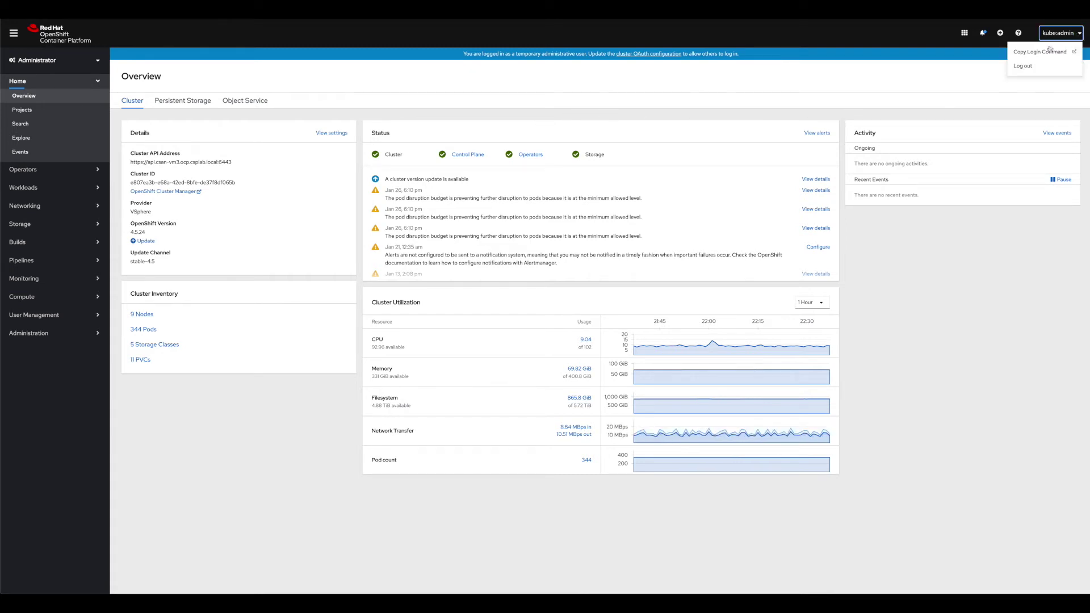
click(1029, 53)
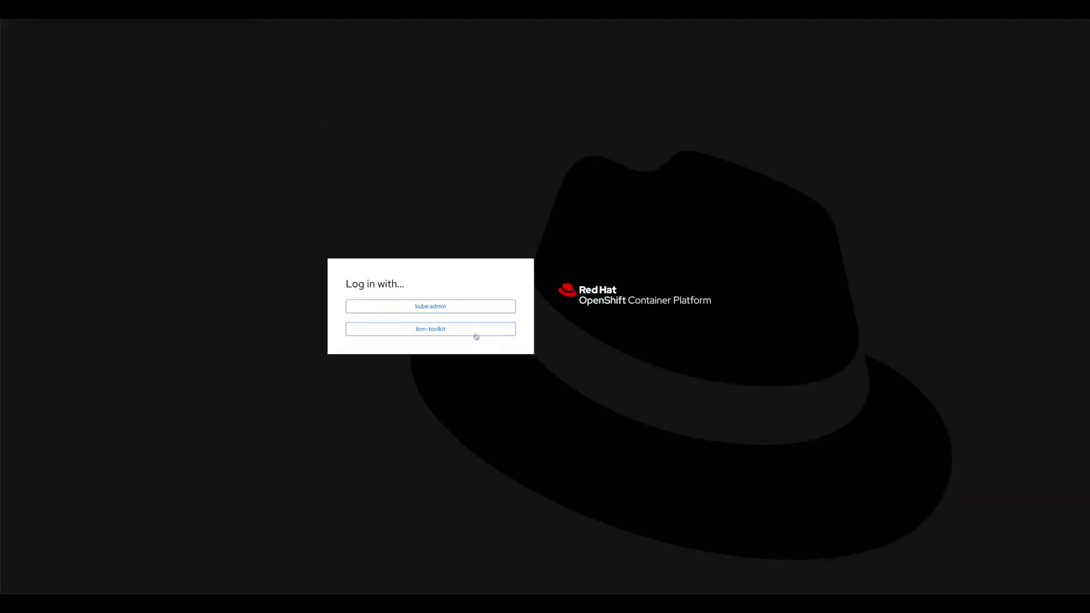
- Log in as kubeadmin with the 1Password-saved password, display the API token, and select the oc login command
click(440, 310)
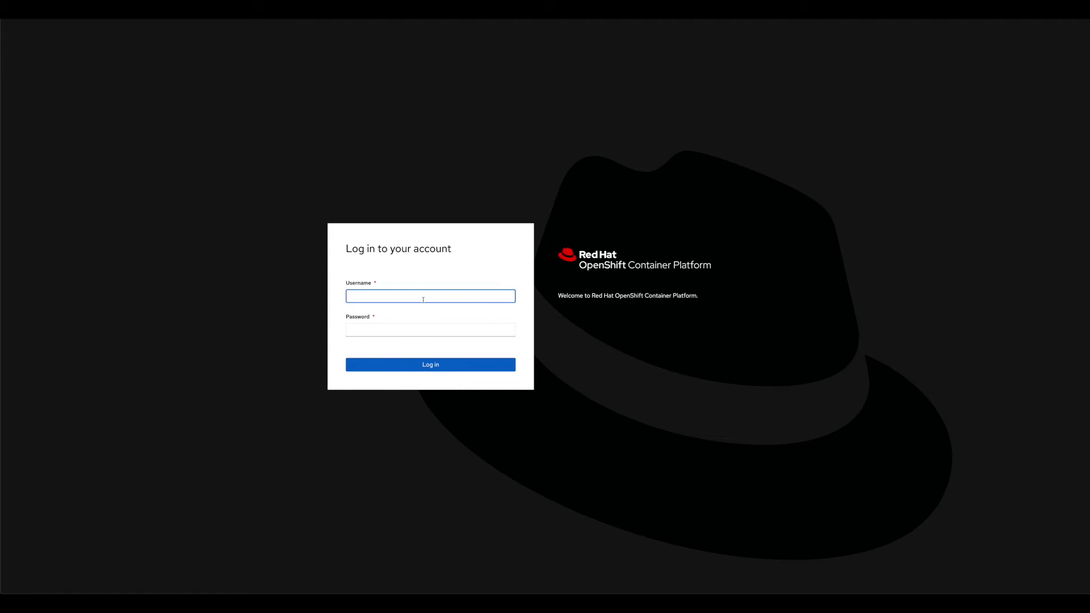
text(kubeadmin)
click(398, 334)
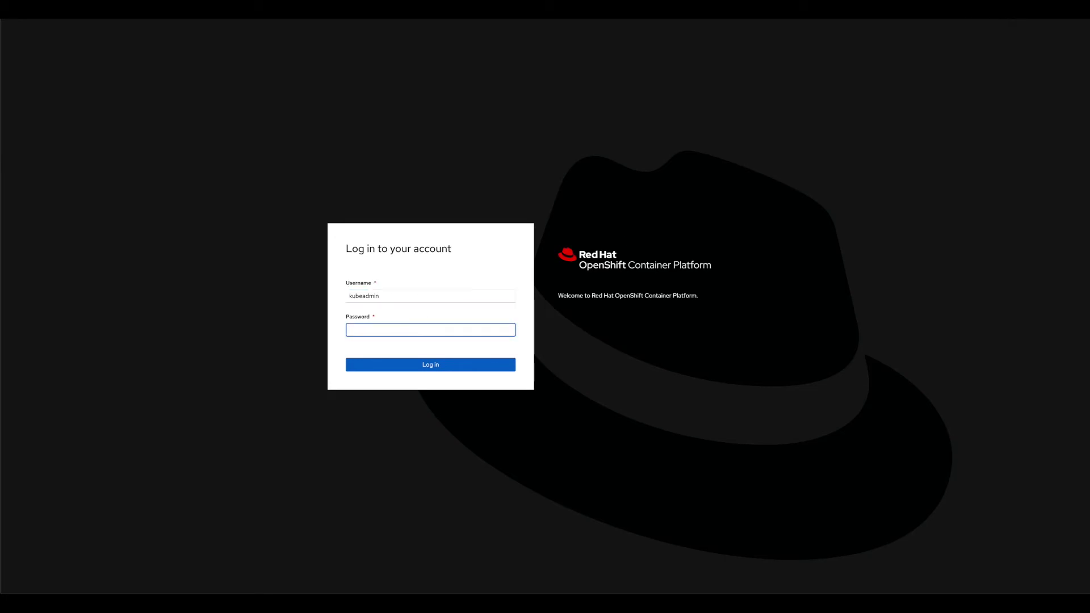
key(super+alt+backslash)
click(1067, 78)
click(458, 366)
click(38, 32)
drag(404, 94, 27, 92)
- Copy the selected oc login command and tile the browser to the left half
right_click(65, 94)
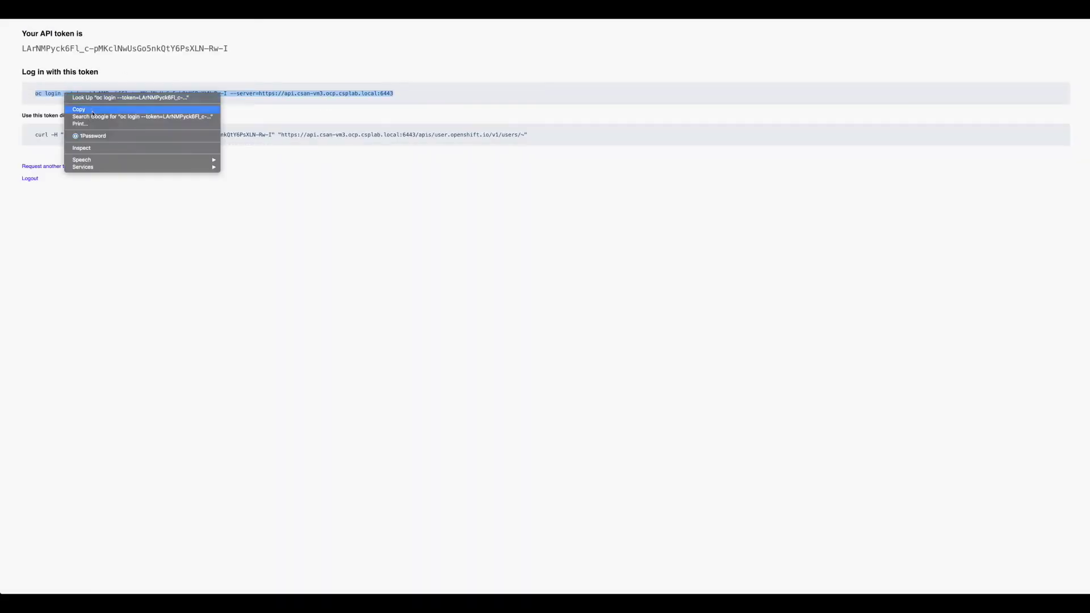
click(93, 109)
click(139, 71)
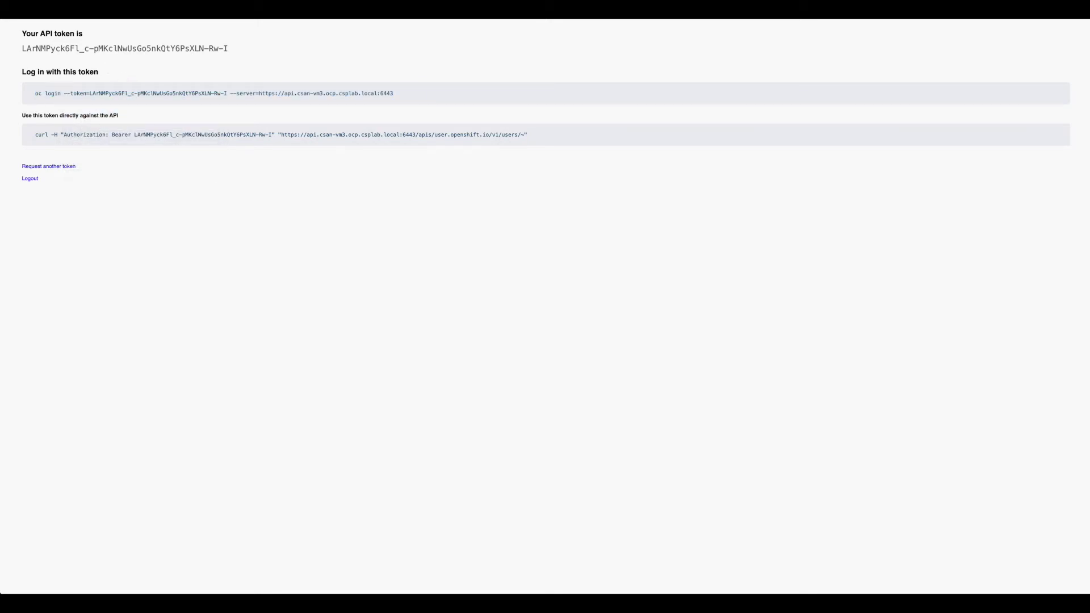
mouse_move(25, 20)
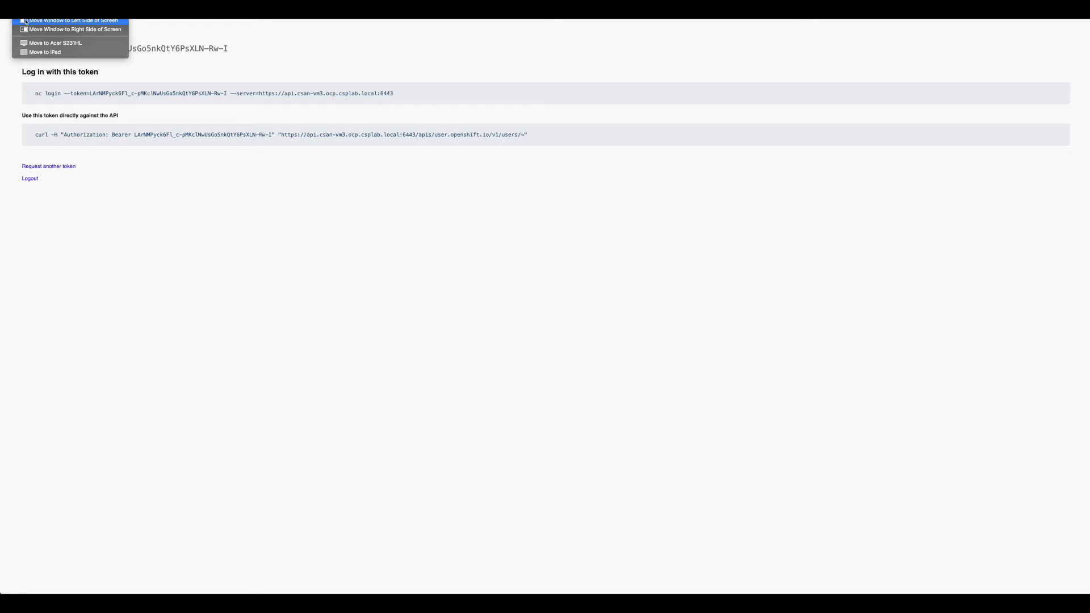
click(25, 21)
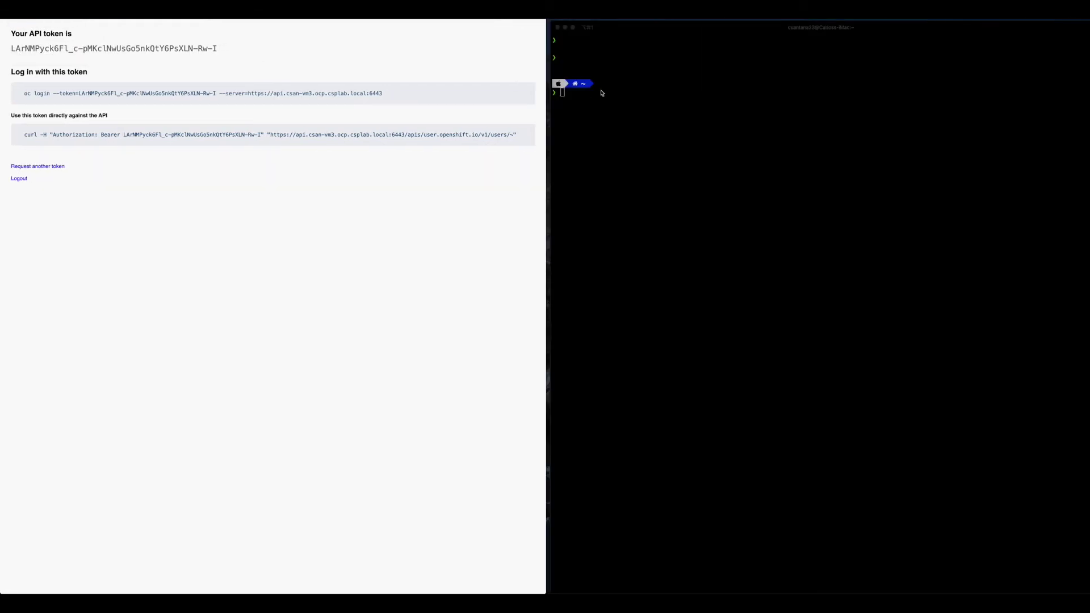
- Paste and run the copied oc login command in the iTerm2 terminal
click(575, 99)
right_click(576, 99)
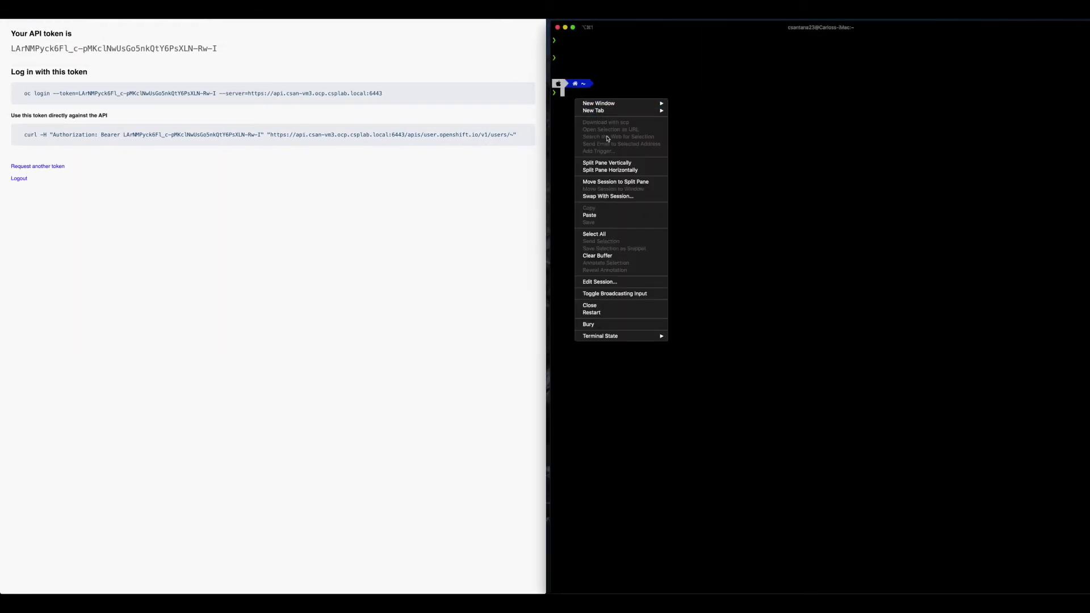
click(621, 216)
key(Return)
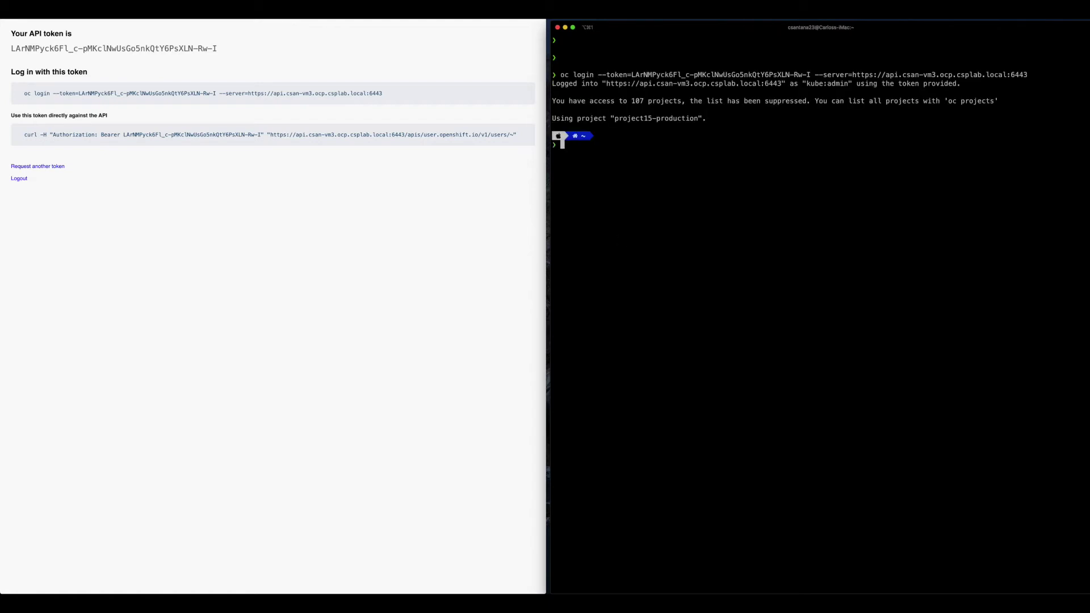
- Enlarge the terminal text three steps, clear it, and confirm oc whoami shows kube:admin
key(super+equal)
key(super+equal)
key(super+equal)
key(super+equal)
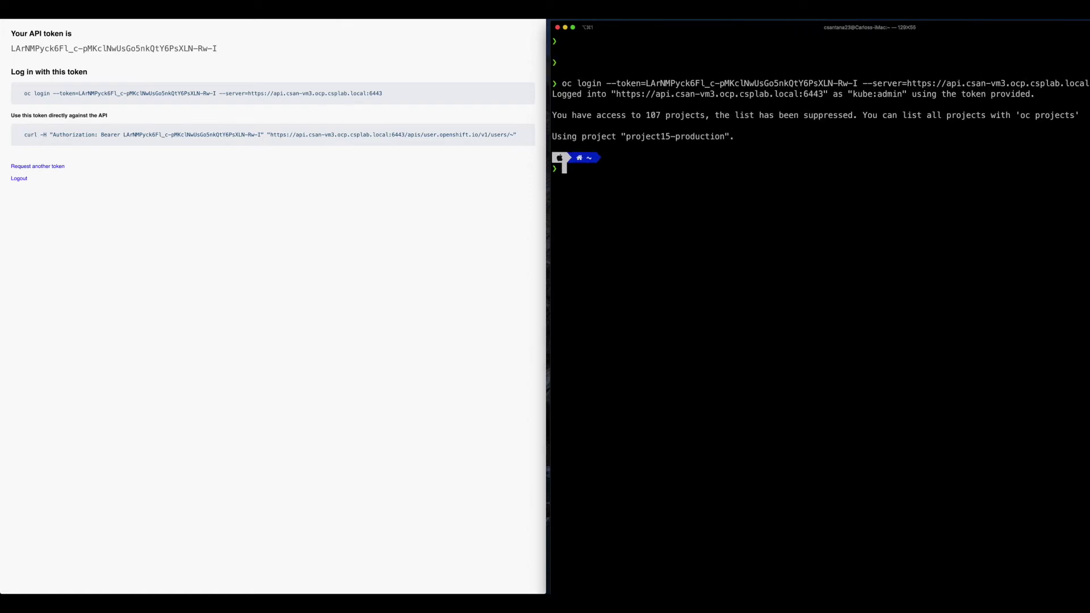
key(super+equal)
key(super+equal)
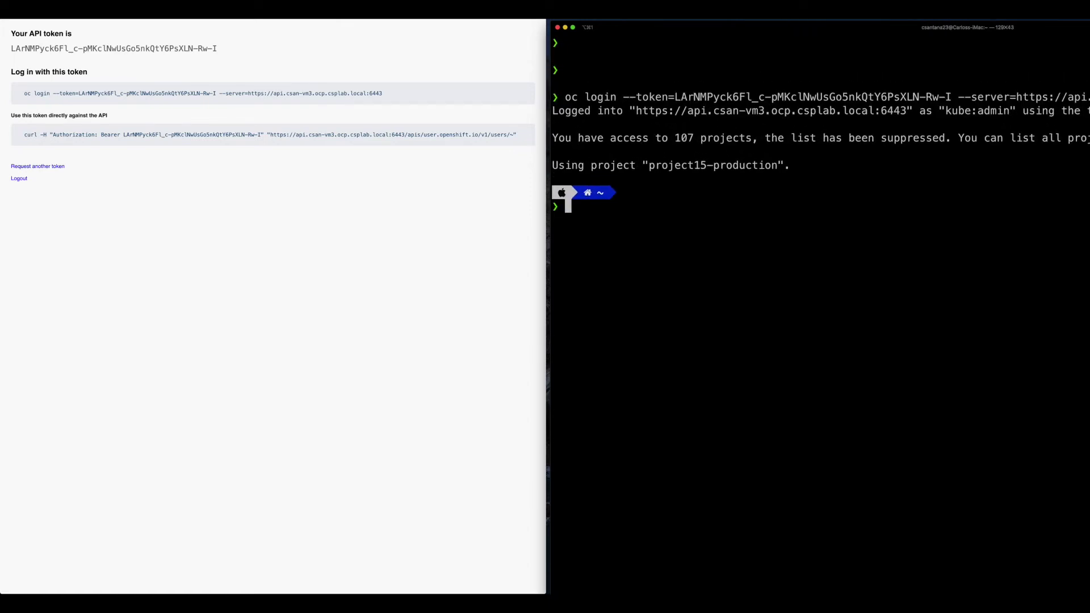
key(super+equal)
text(clear)
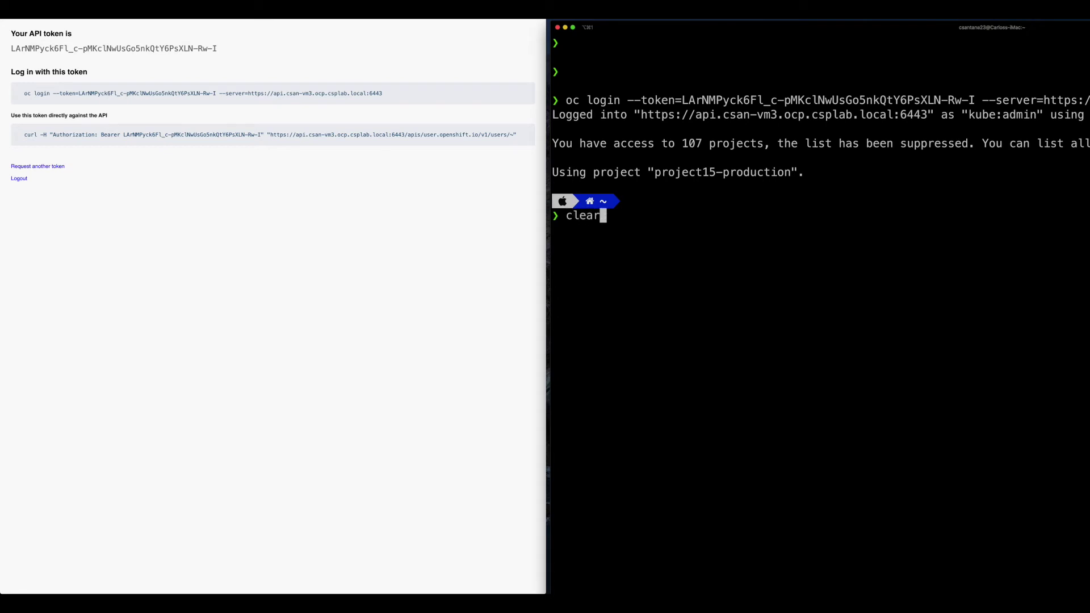
key(Return)
text(oc whoami)
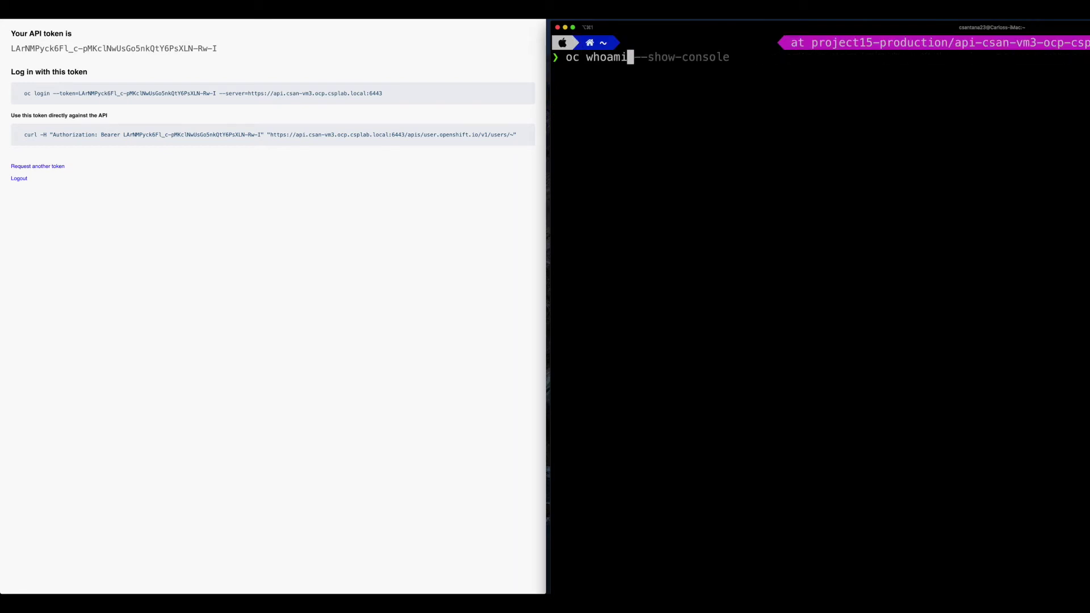
key(Return)
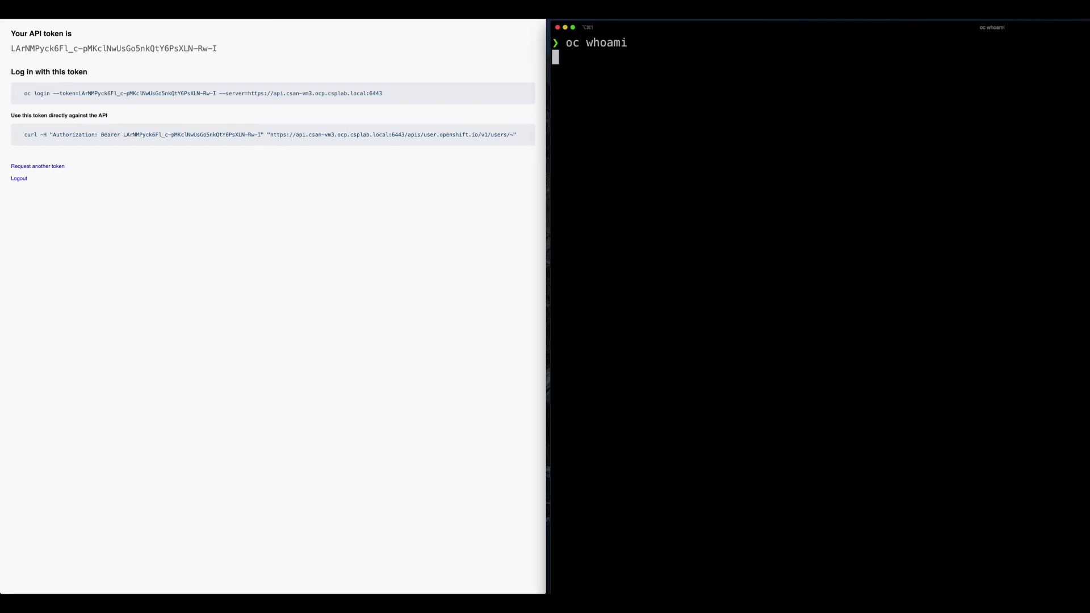
click(499, 154)
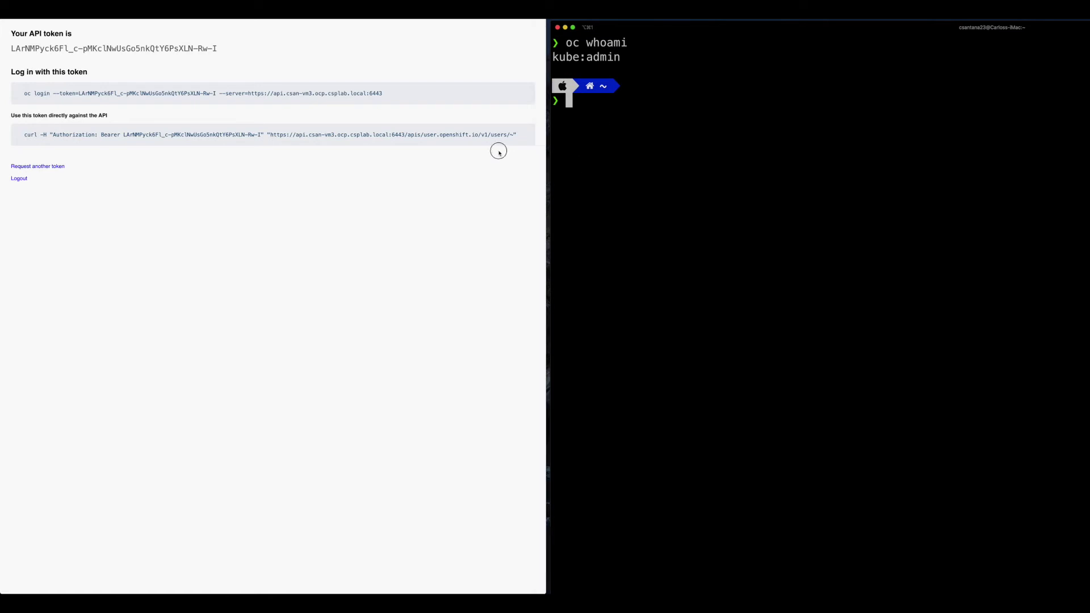
key(ctrl+Tab)
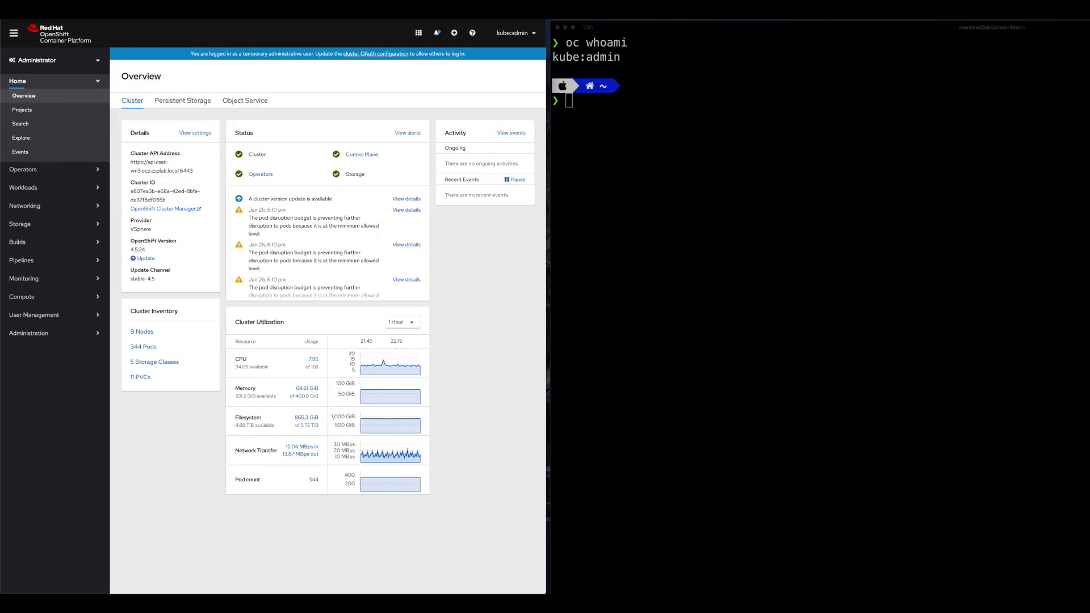
- Copy the curl get.cloudnativetoolkit.dev install command from the setup page and run it in the terminal
key(ctrl+Tab)
scroll(238, 225, down, 3)
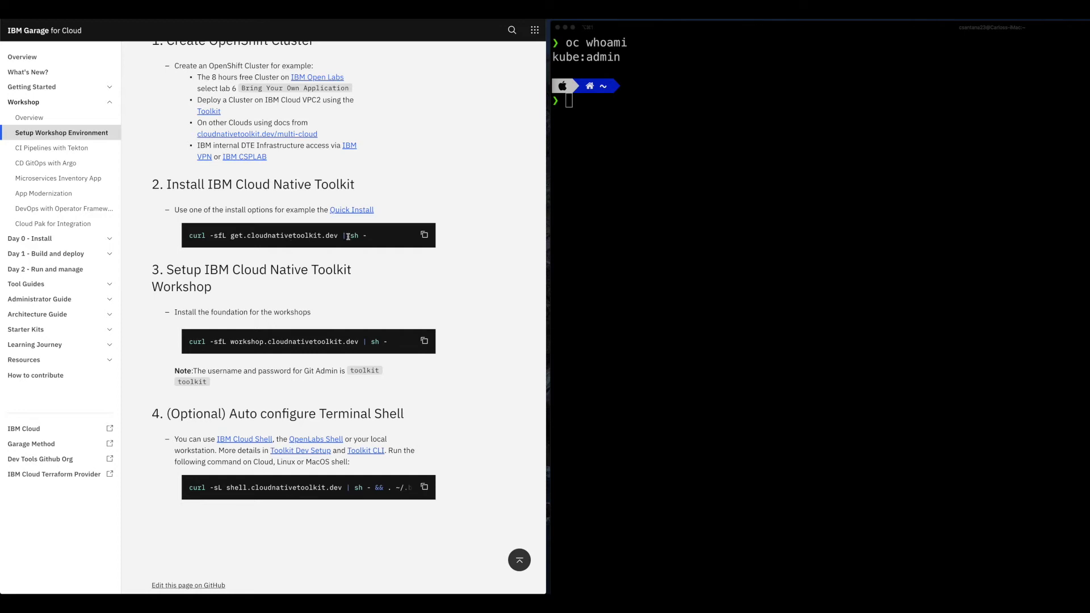
click(425, 236)
right_click(588, 134)
click(636, 246)
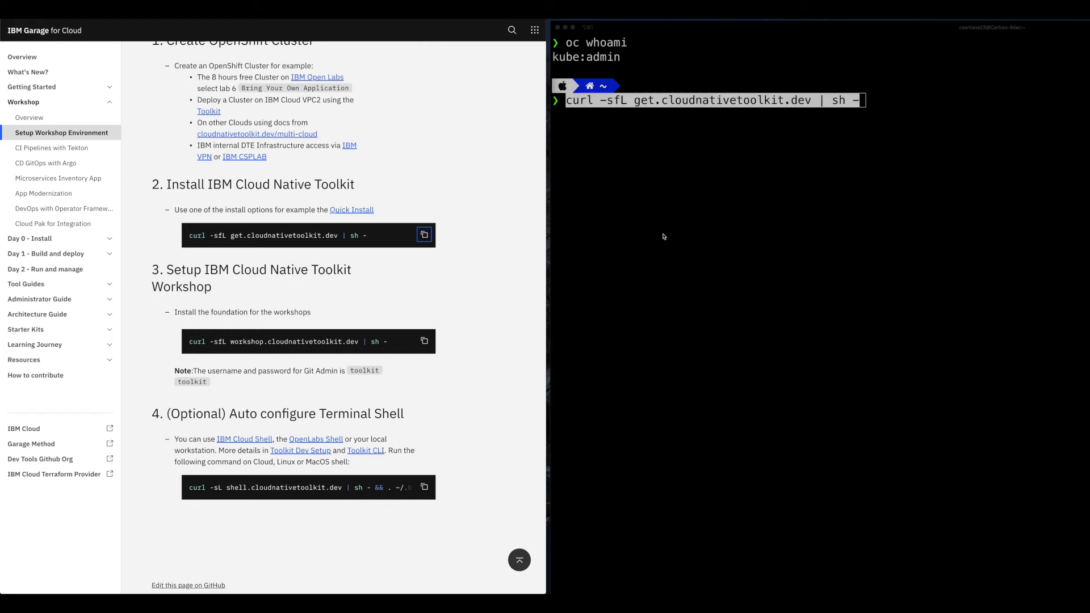
click(691, 220)
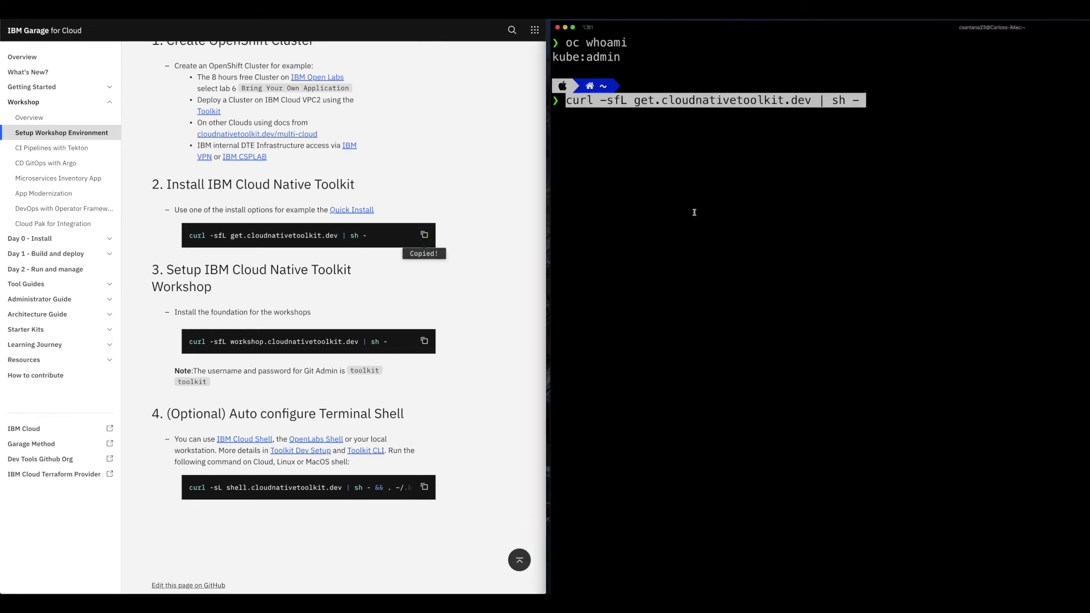
key(Return)
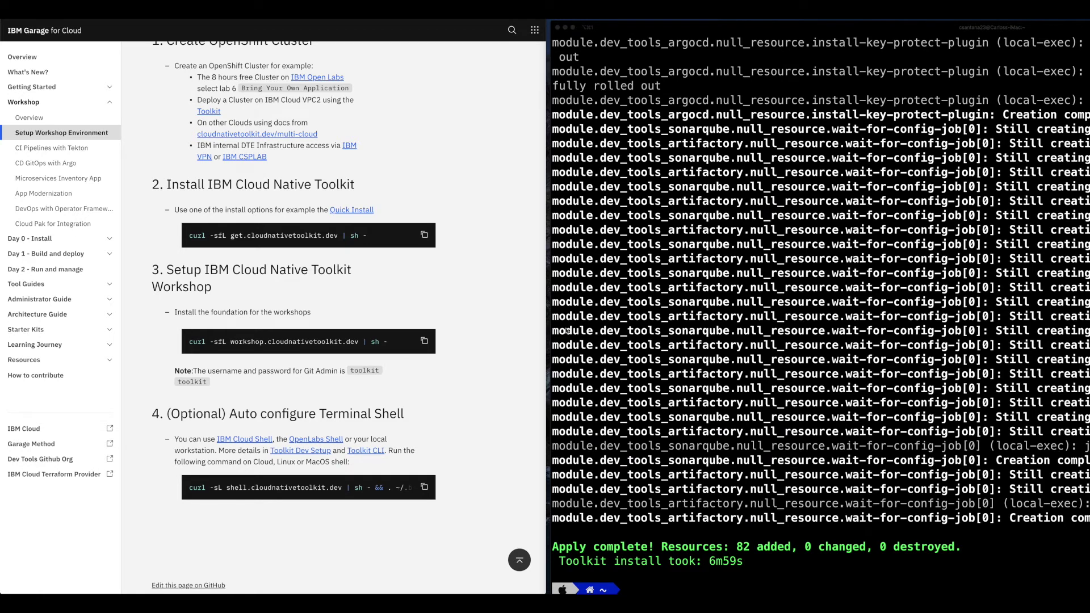
- Wait for the toolkit install to finish with 82 resources added in 6m59s
click(575, 416)
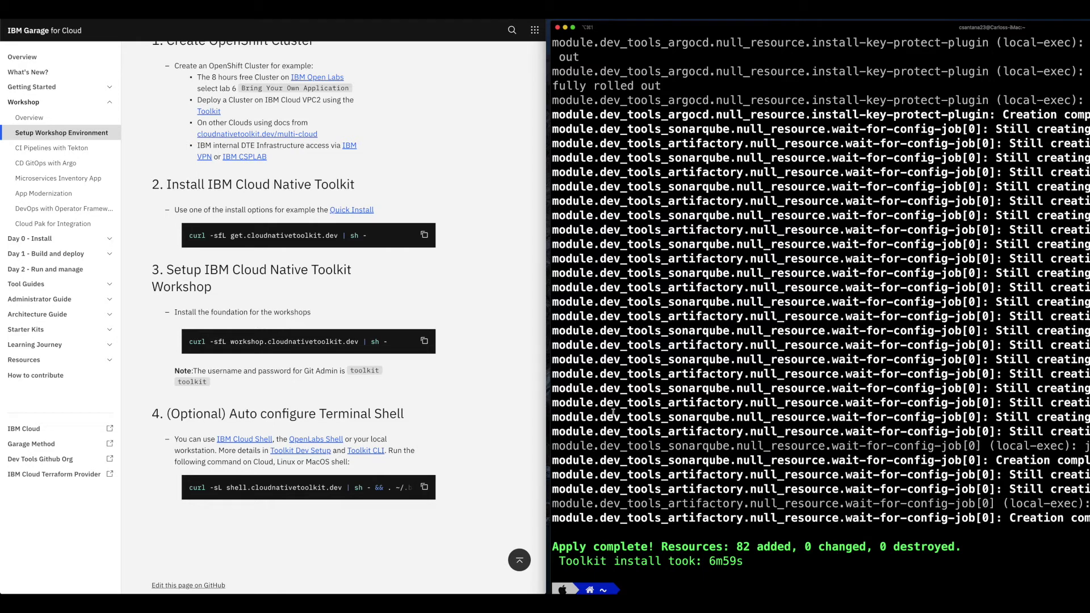
click(424, 234)
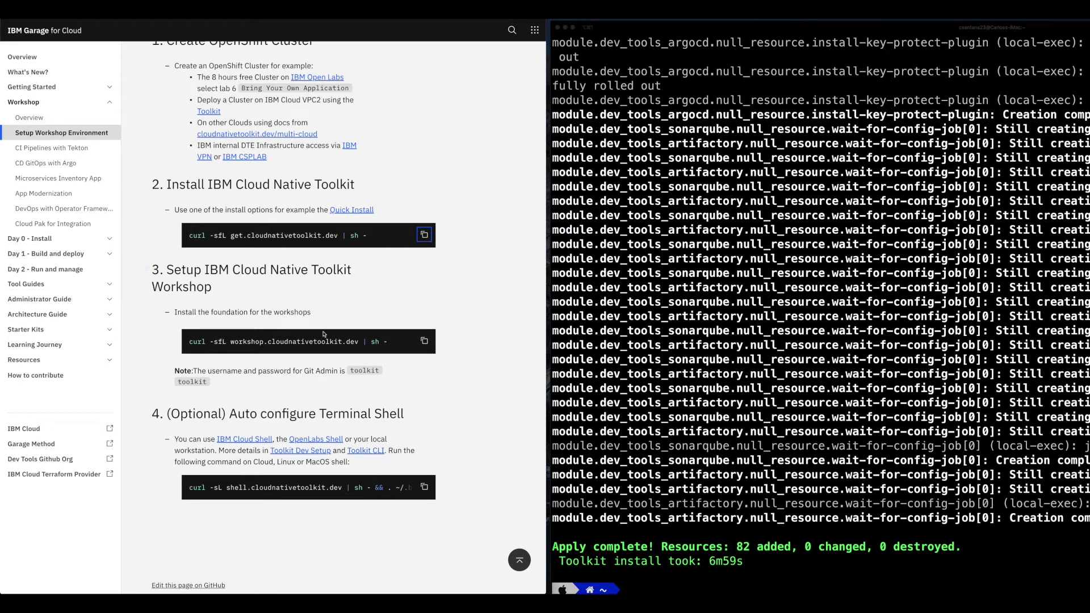
- Copy 'curl -sfL workshop.cloudnativetoolkit.dev | sh -' and run it in a cleared iTerm2
drag(231, 342, 376, 341)
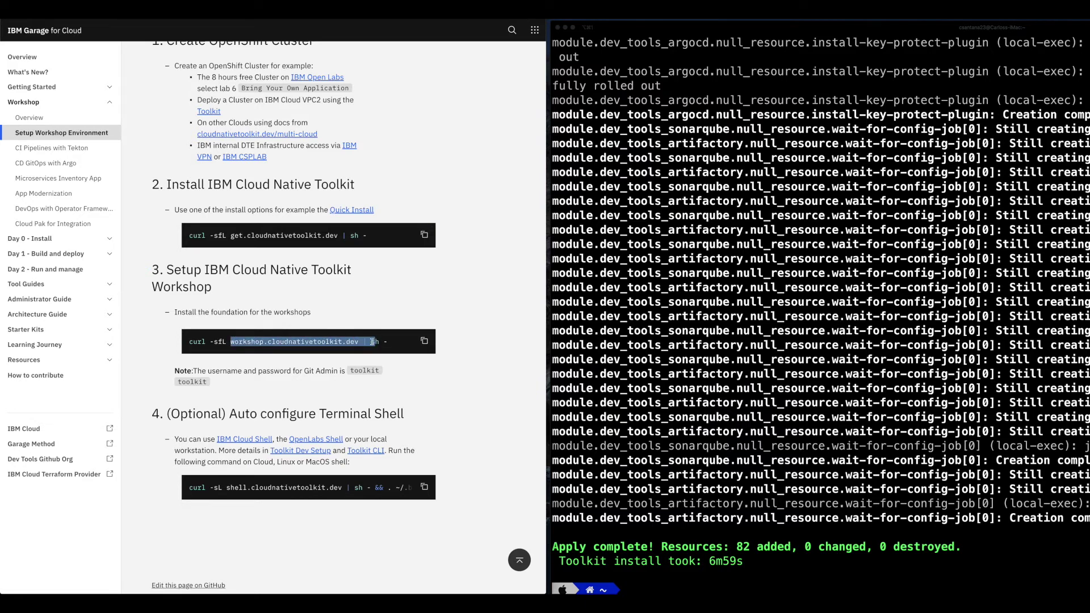
click(426, 343)
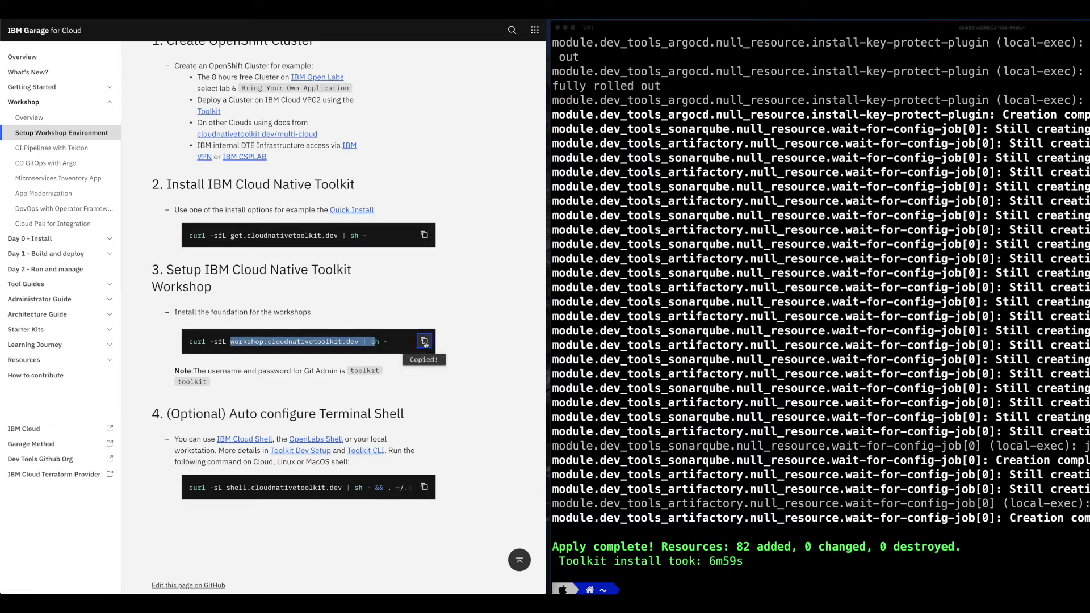
click(627, 296)
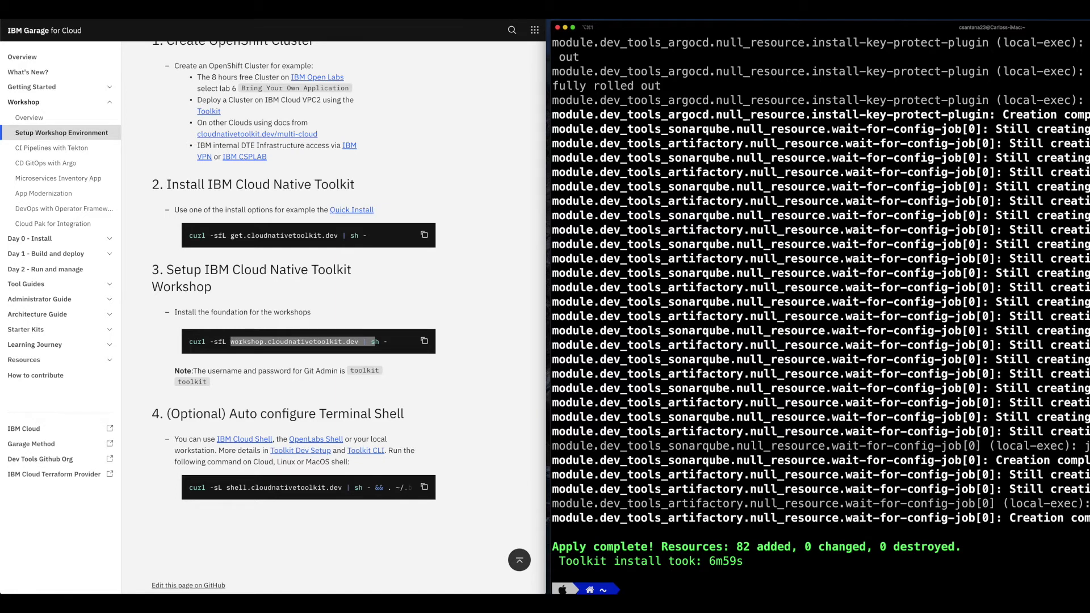
key(super+k)
right_click(630, 290)
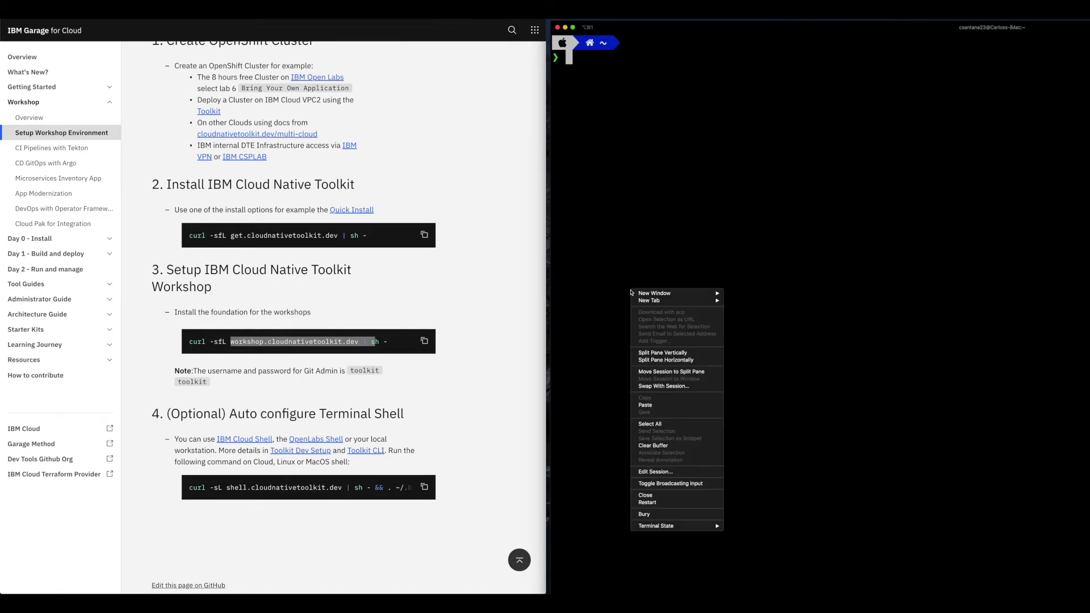
click(660, 404)
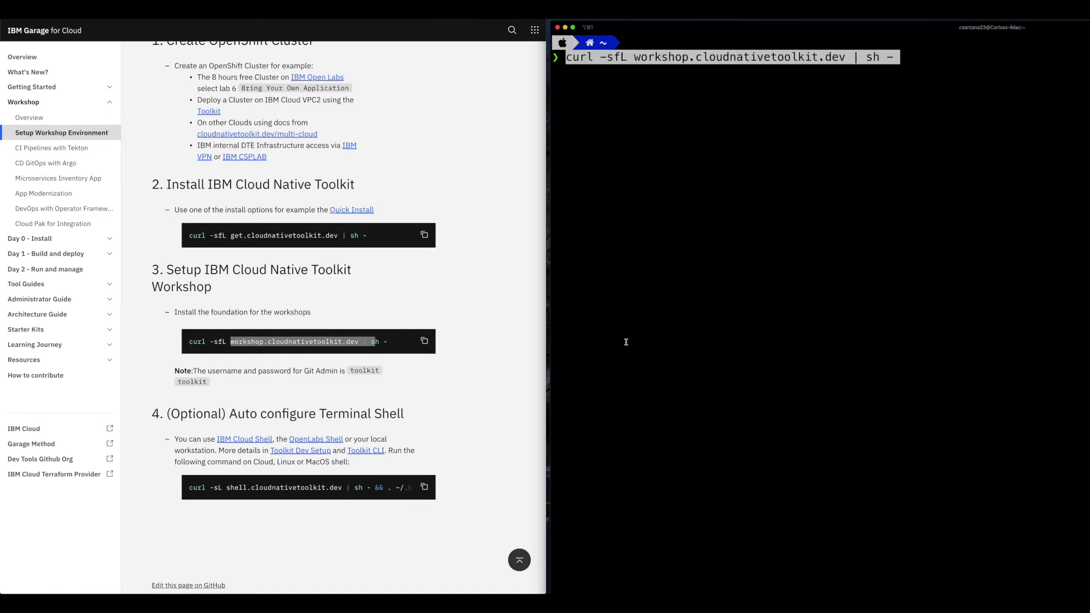
key(Return)
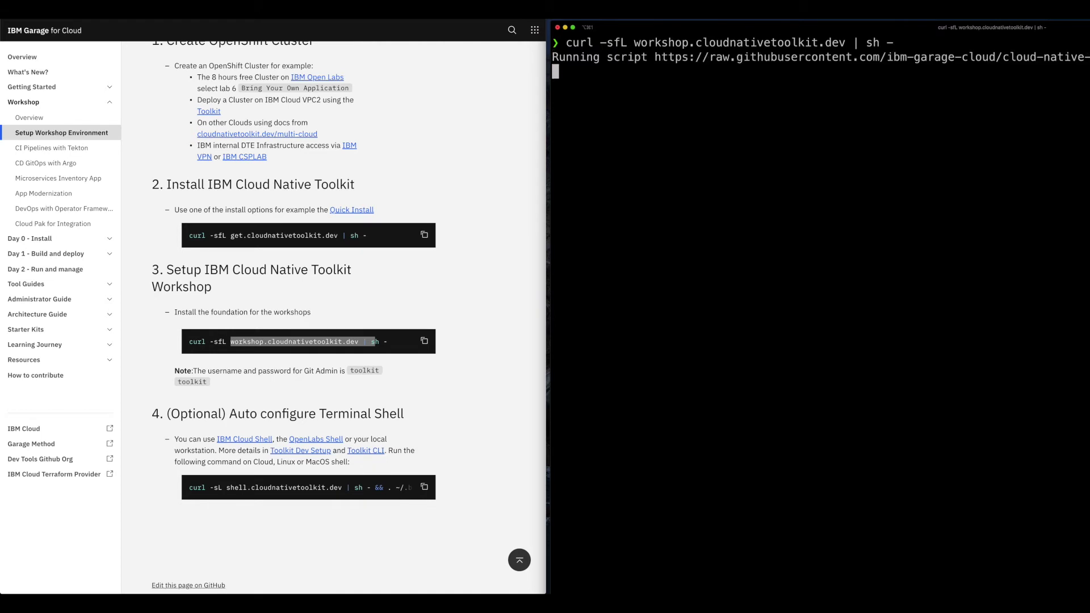
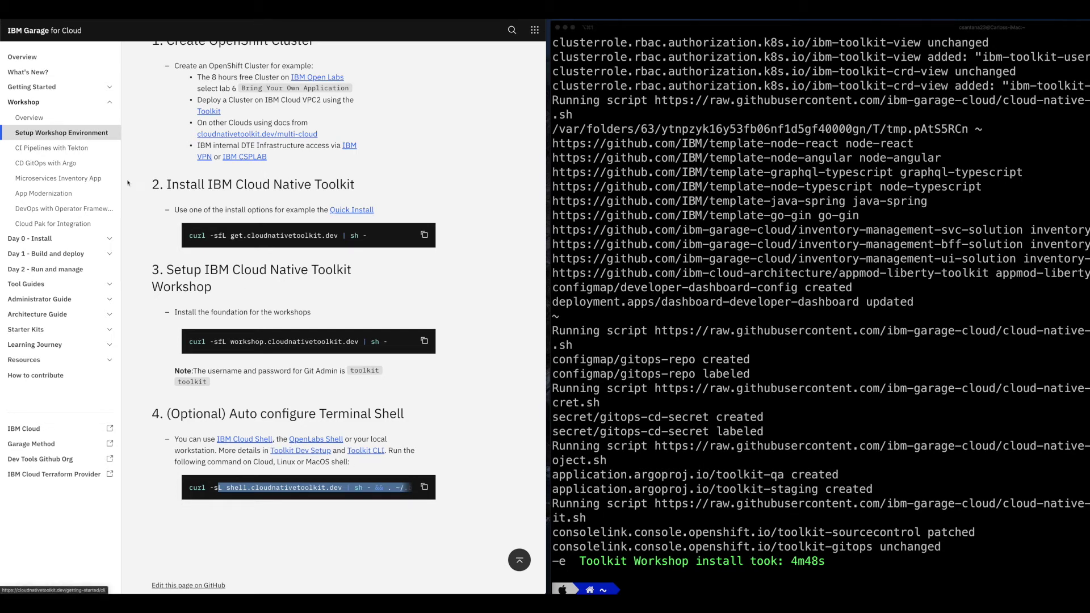
- From the Getting Started CLI docs page, copy the npm command that installs the Cloud Native Toolkit CLI
click(59, 87)
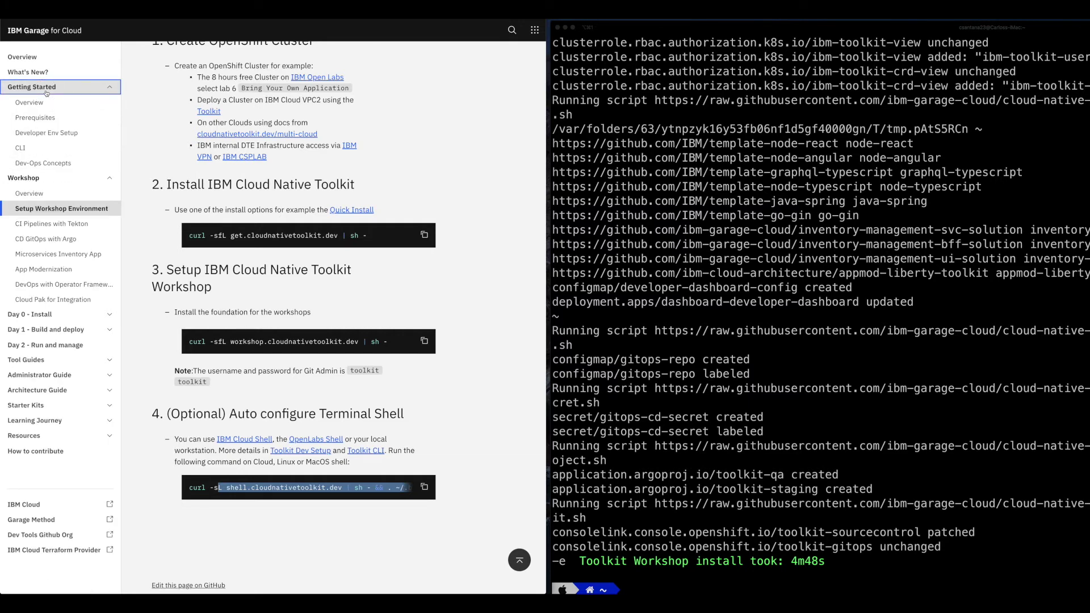
click(41, 149)
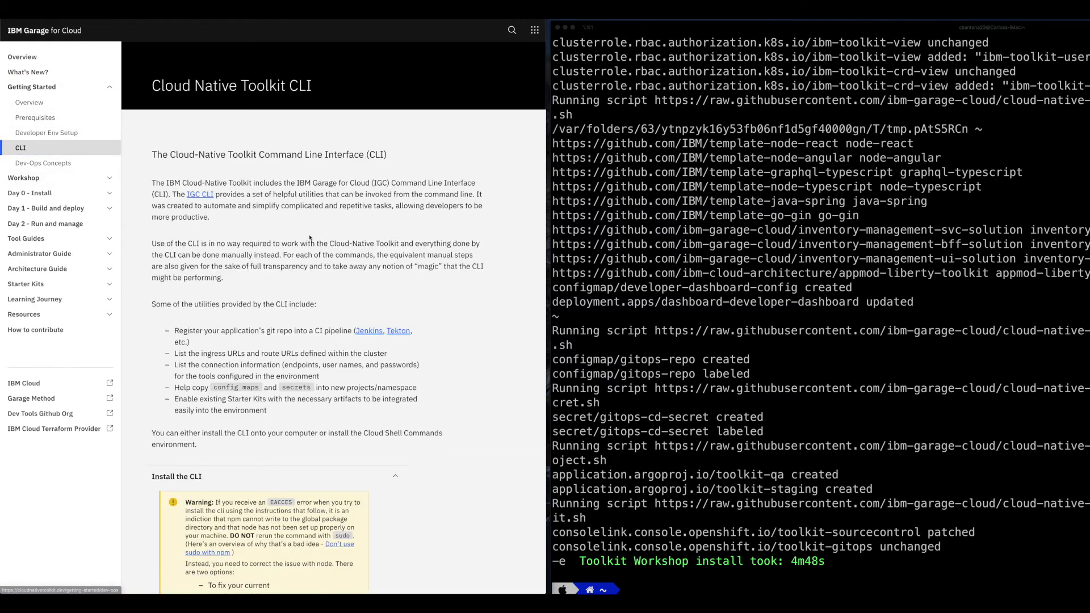
scroll(309, 235, down, 8)
scroll(309, 235, down, 5)
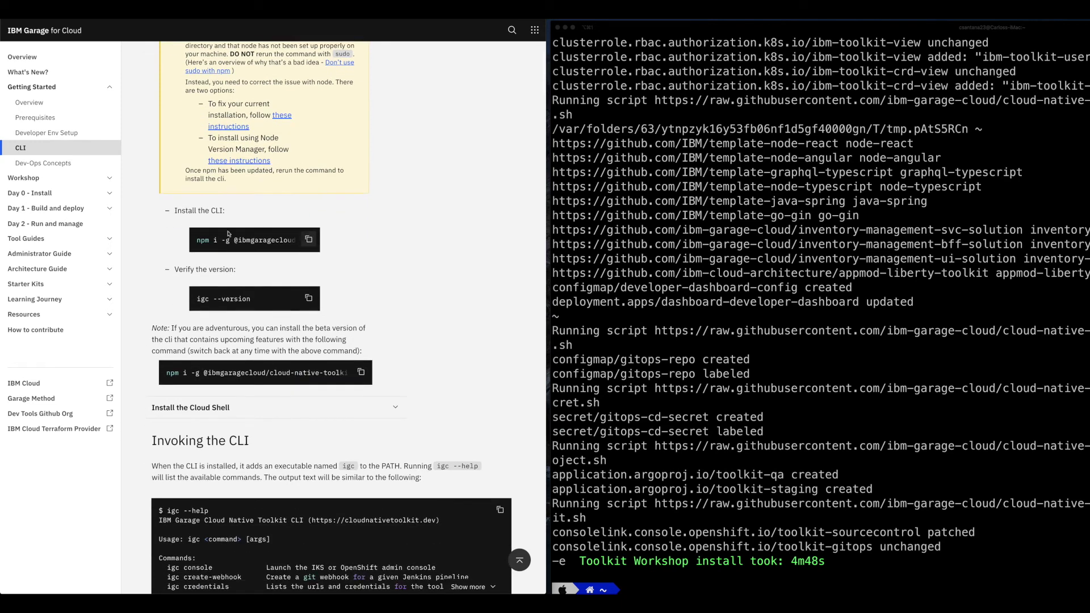
click(309, 240)
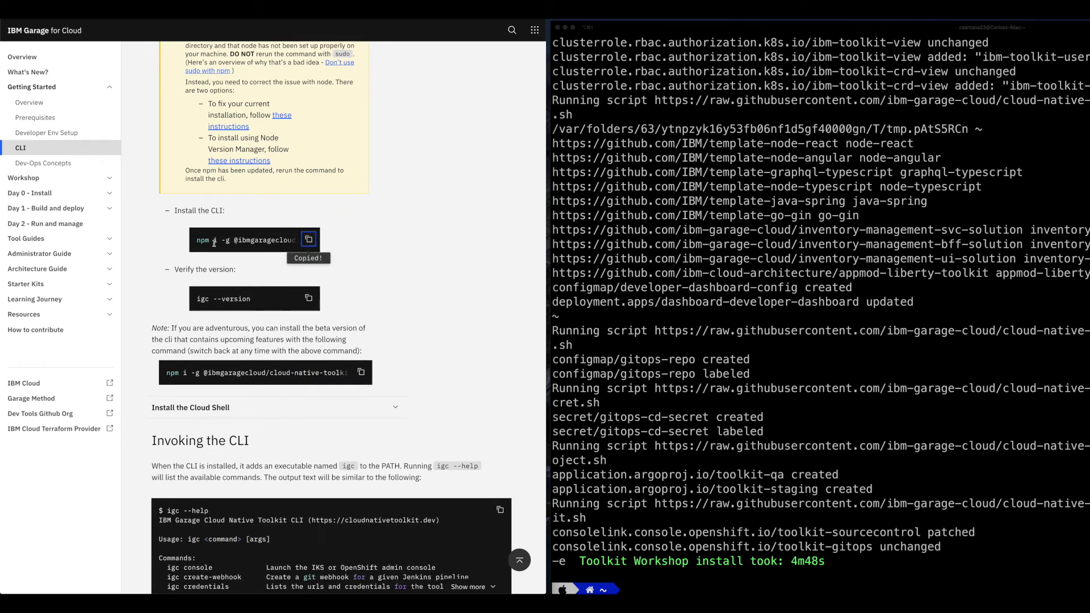
click(663, 213)
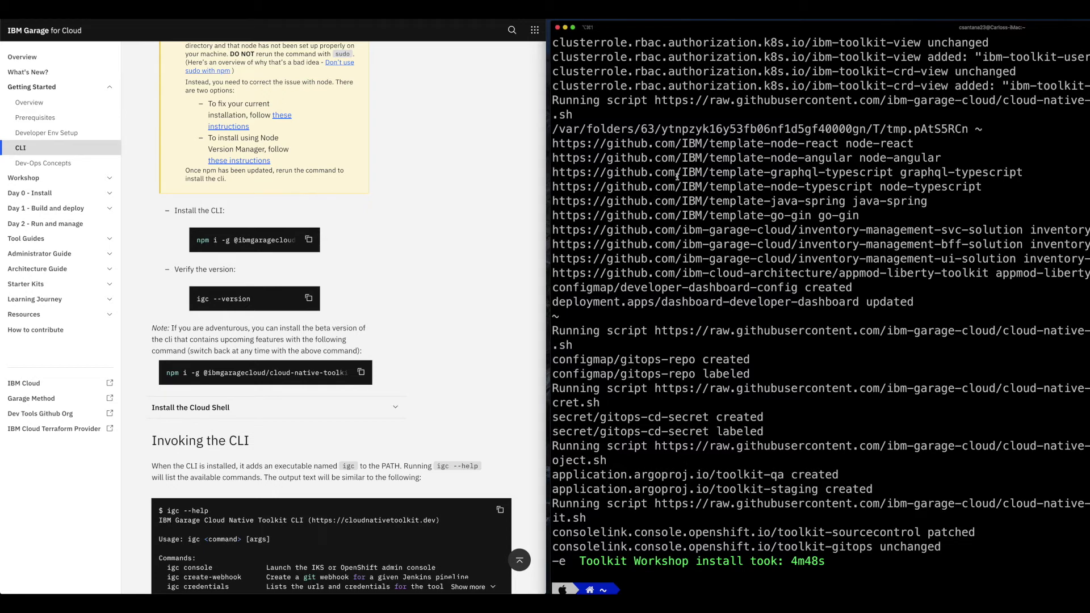
- Clear the earlier install output from the terminal
key(super+k)
text(clearcle)
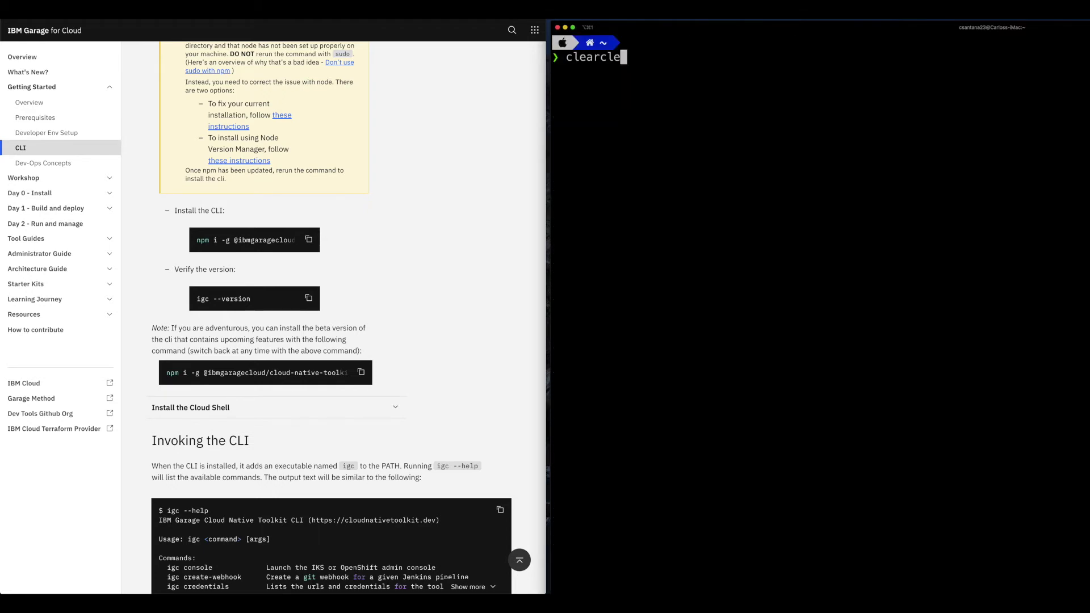
key(BackSpace)
key(BackSpace)
key(BackSpace)
key(BackSpace)
key(BackSpace)
key(BackSpace)
key(BackSpace)
key(BackSpace)
right_click(605, 96)
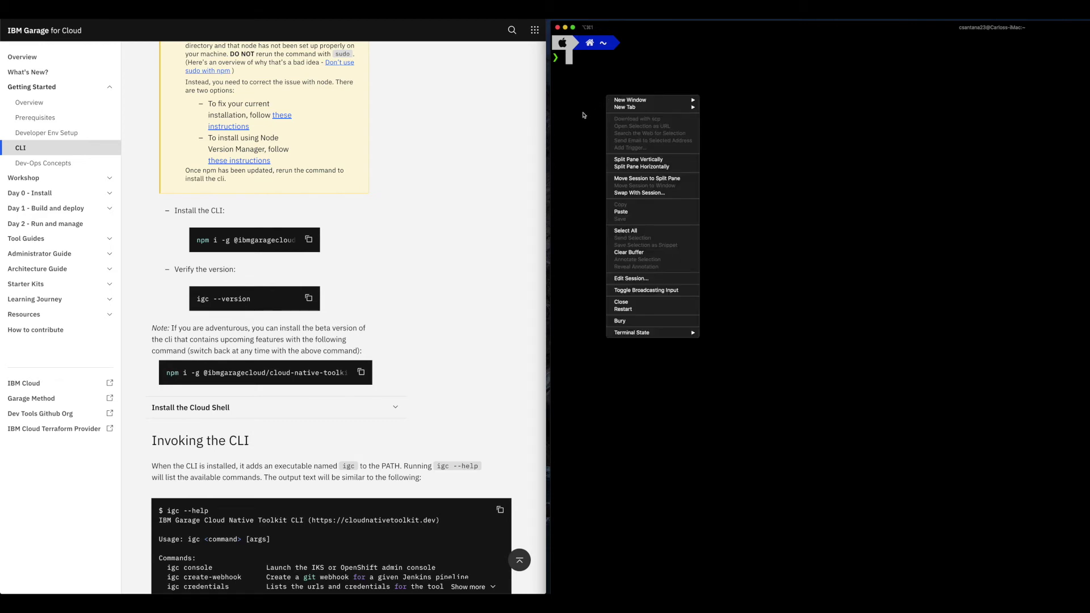
click(375, 276)
click(309, 239)
click(568, 92)
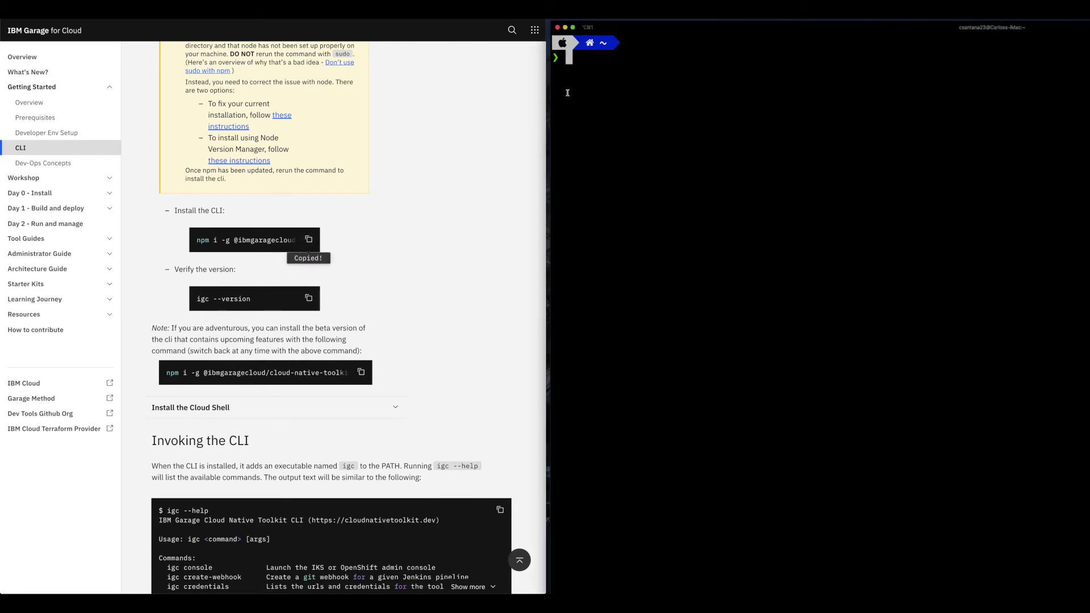
right_click(570, 95)
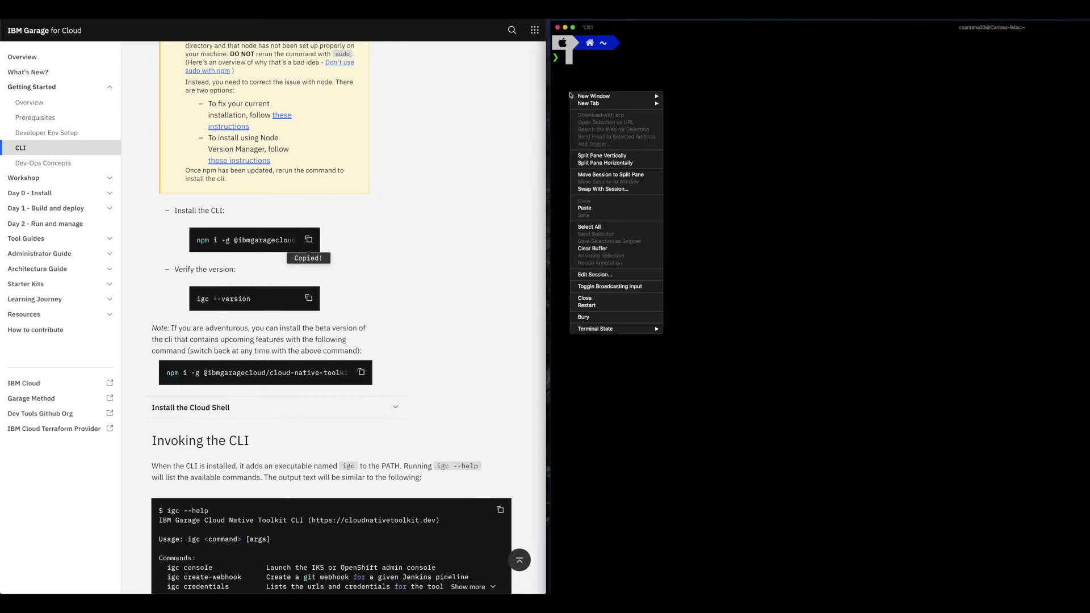
click(610, 207)
key(Return)
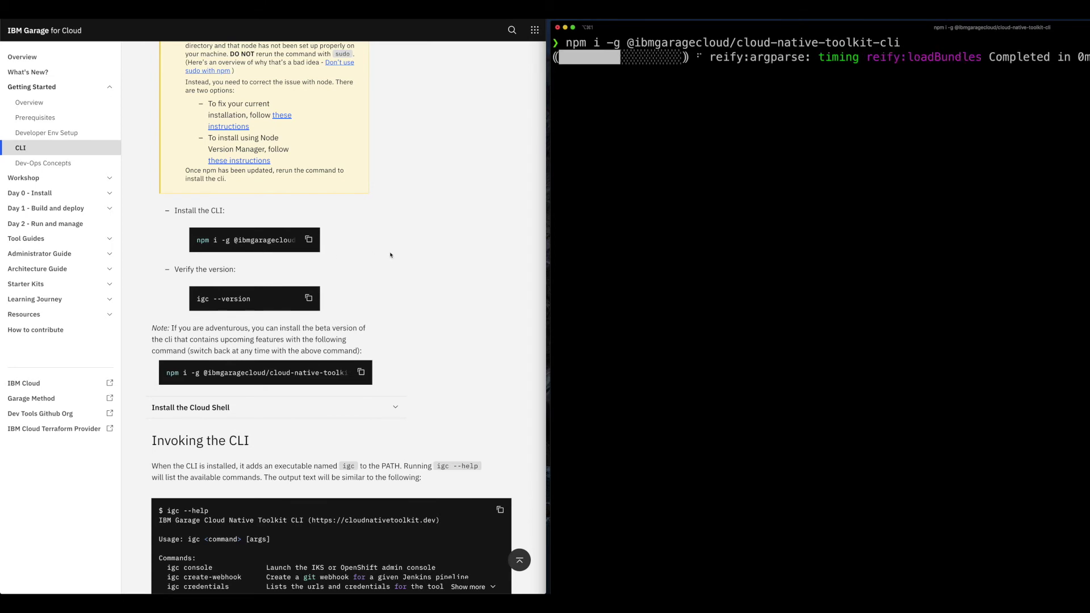
- Check the install finished with 314 packages changed, then clear the terminal
scroll(392, 254, down, 2)
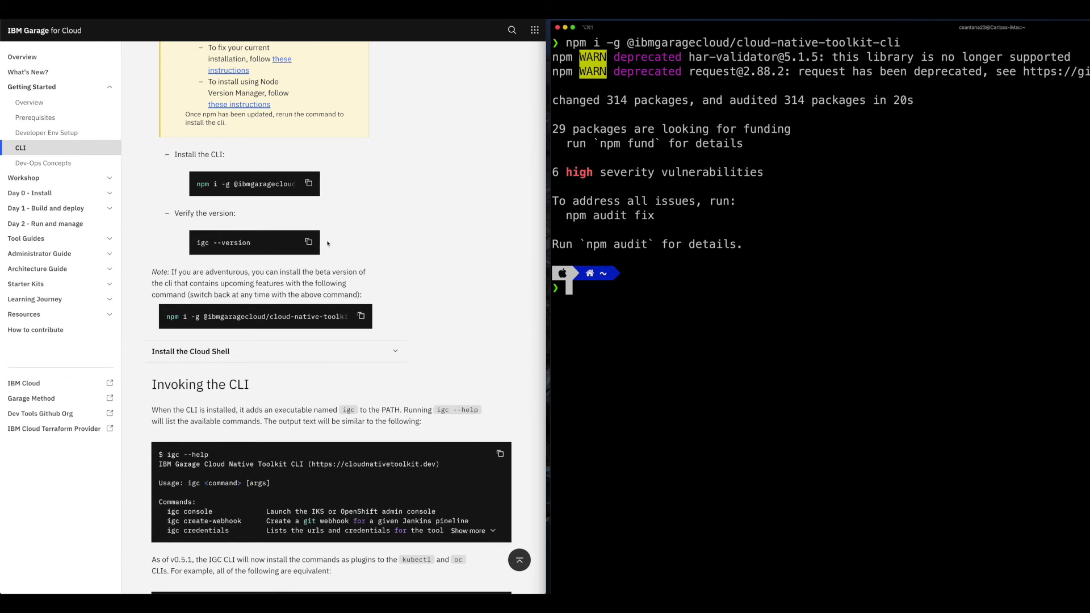
scroll(234, 291, down, 6)
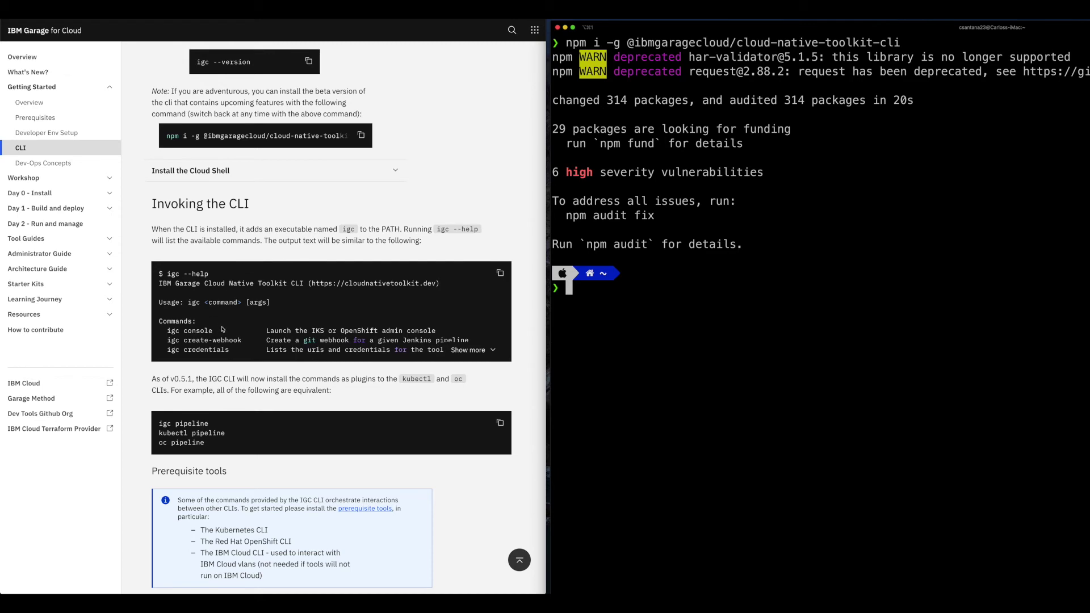
scroll(208, 358, down, 2)
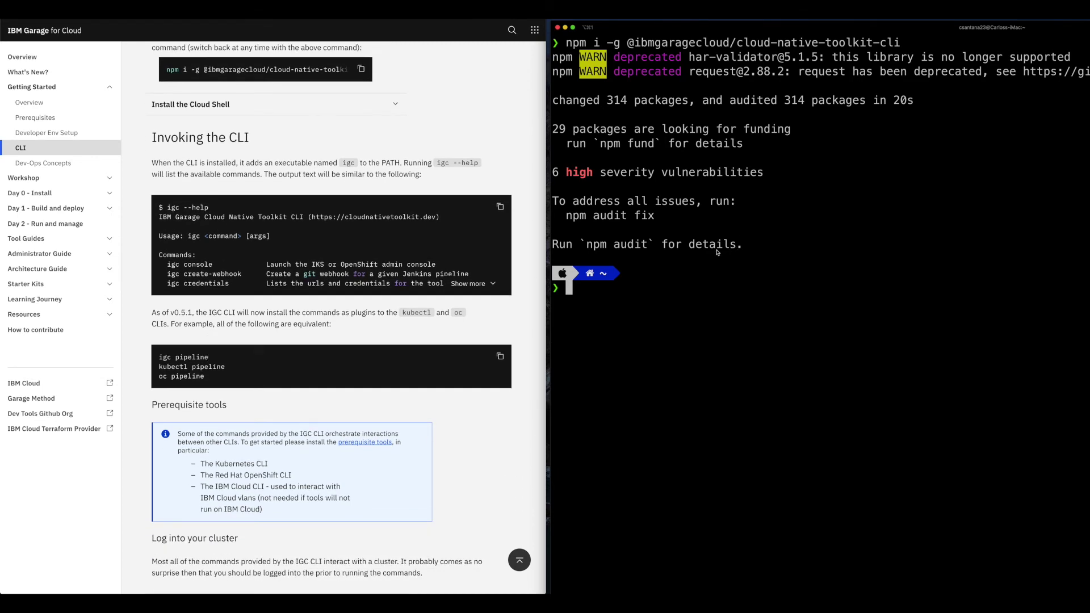
text(clear)
key(Return)
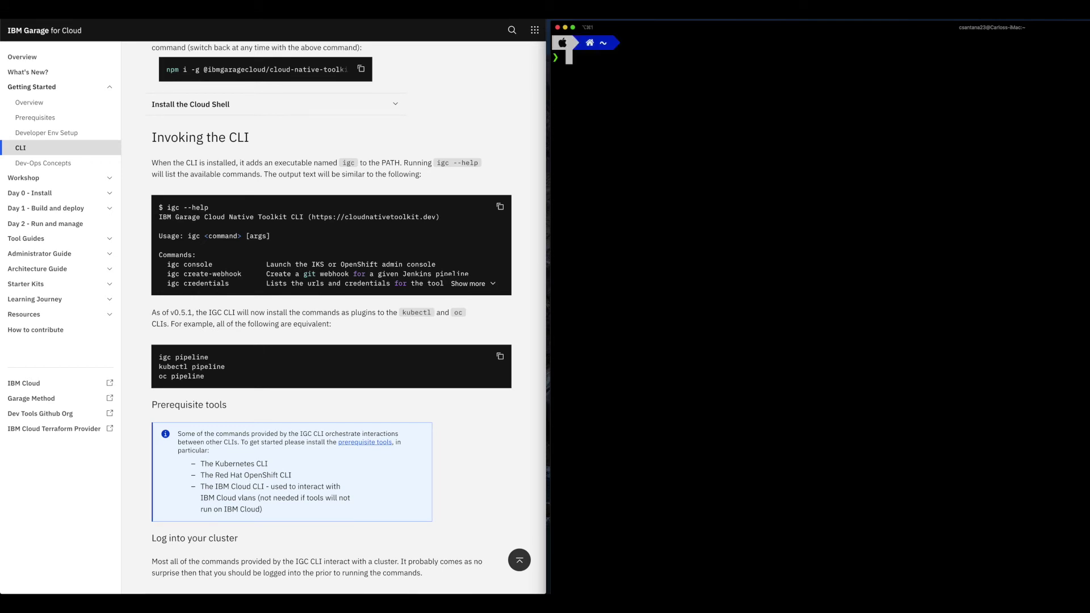
click(445, 80)
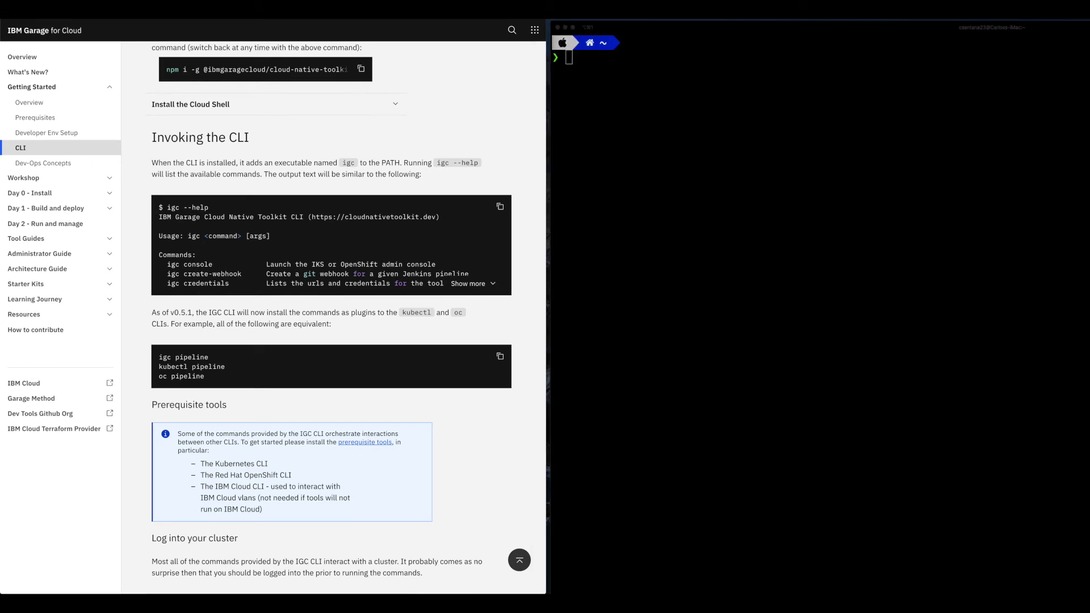
- Review steps 1-4 of the Workshop's Setup Workshop Environment page, then go to the OpenShift console
click(53, 178)
click(48, 208)
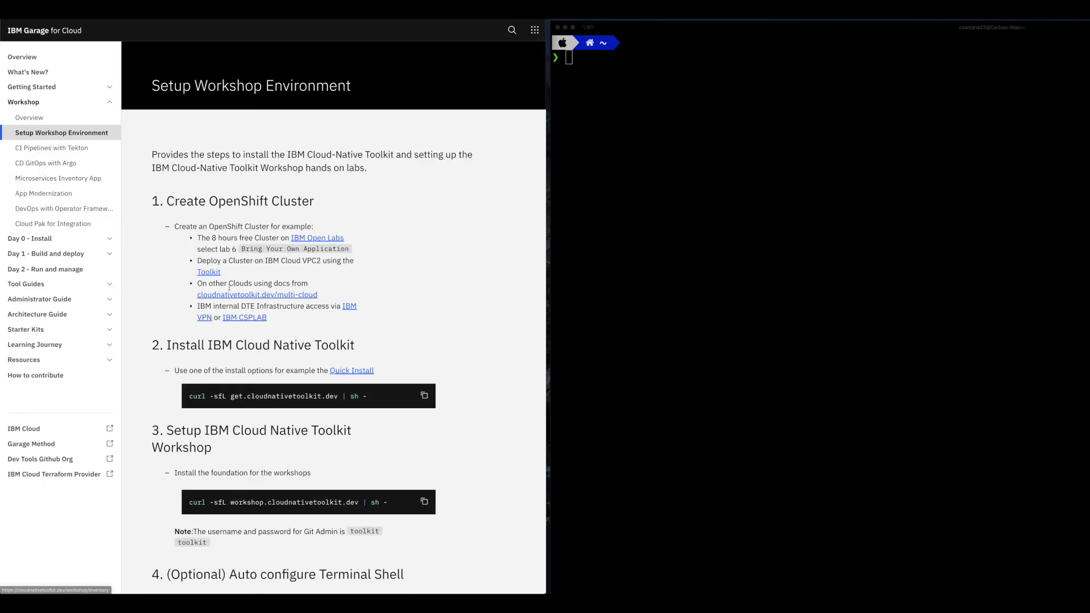
scroll(334, 341, down, 3)
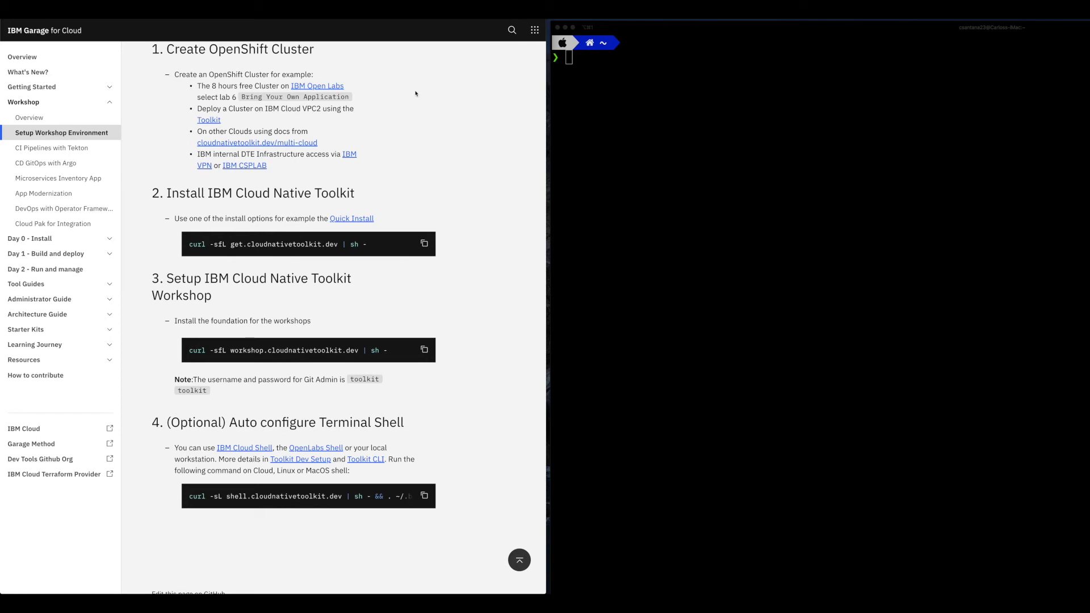
key(ctrl+Tab)
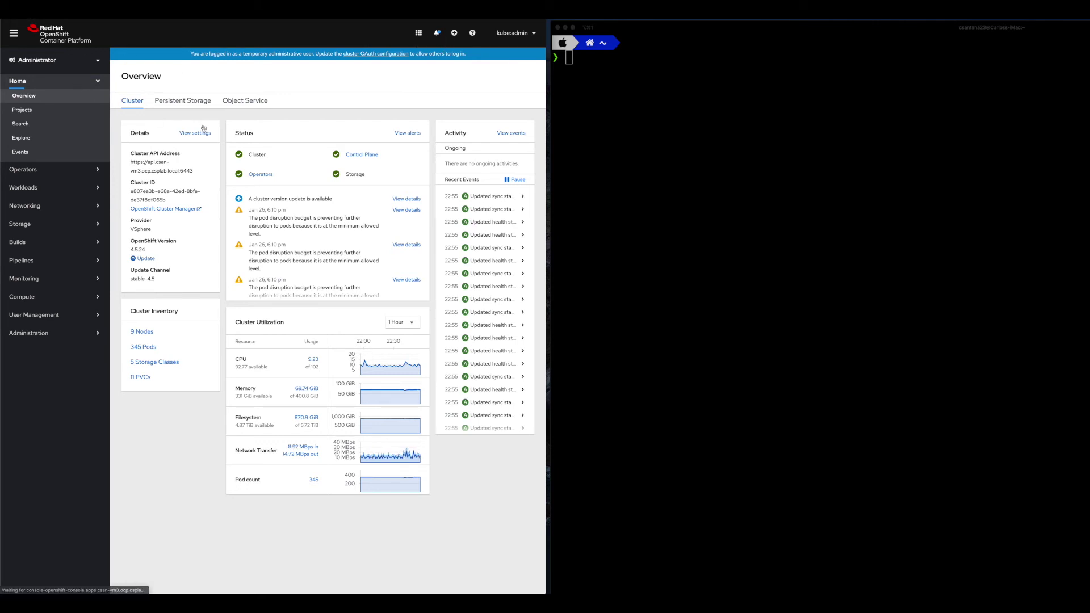
key(super+r)
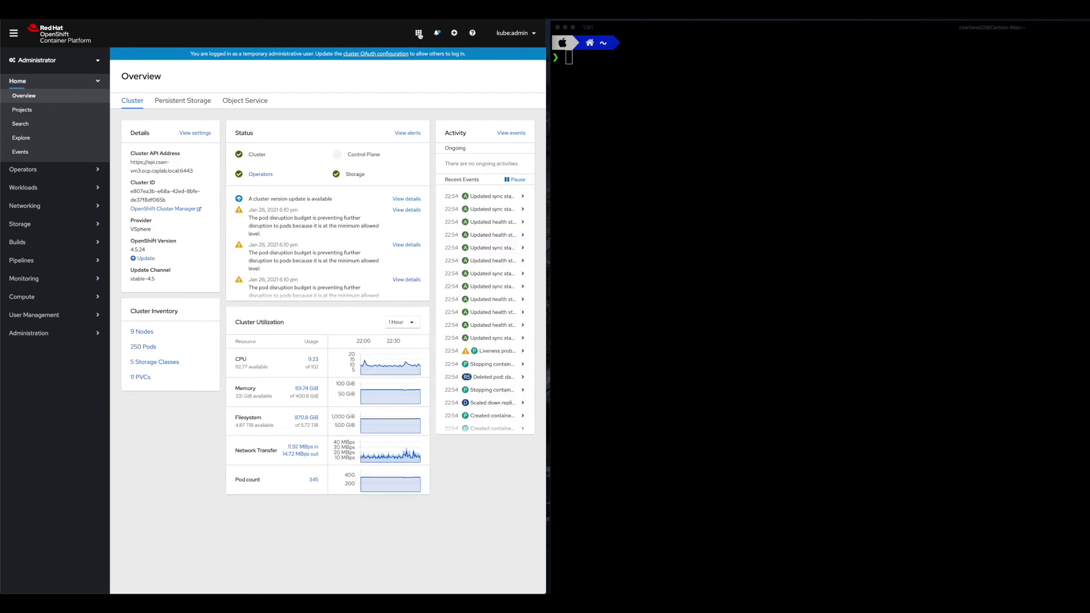
click(419, 34)
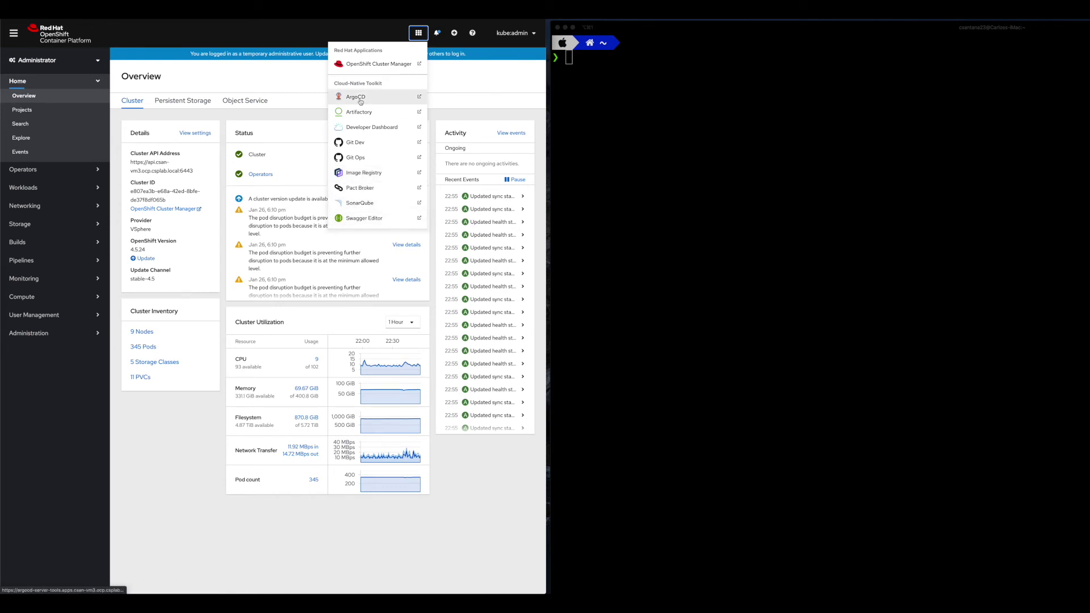
click(276, 122)
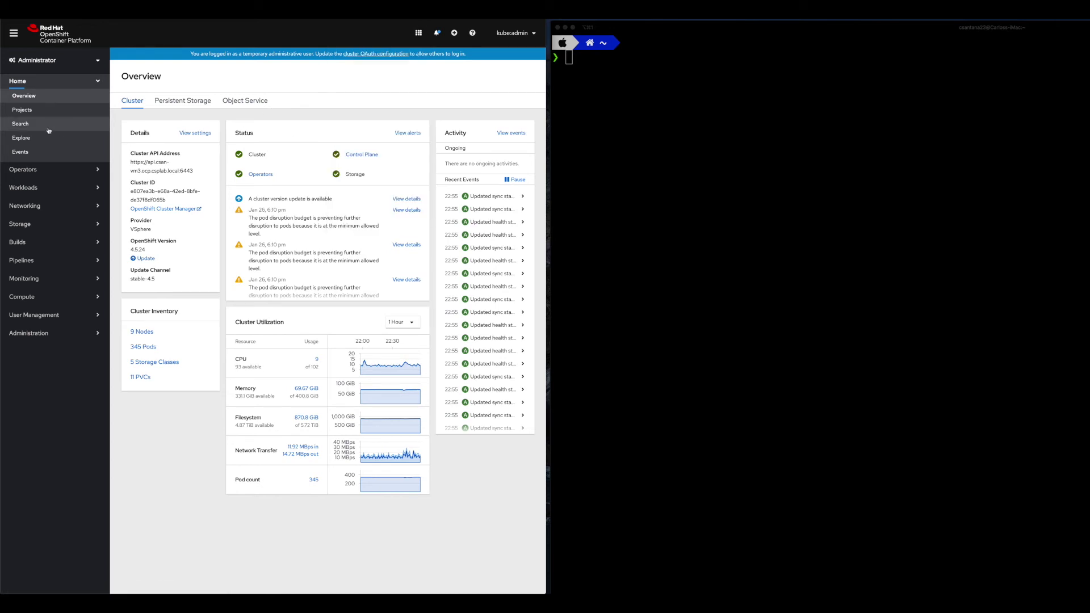
- View the tools project's workloads (argocd, artifactory, gogs, pact-broker, sonarqube), then open the kube:admin account menu
click(24, 110)
click(200, 99)
text(tools)
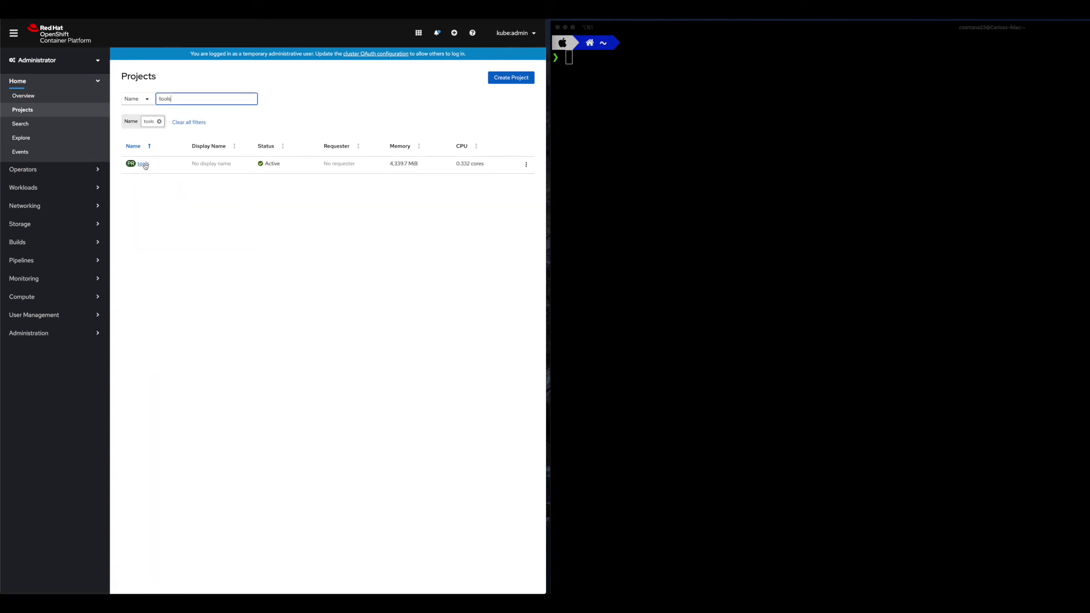
click(143, 164)
click(238, 112)
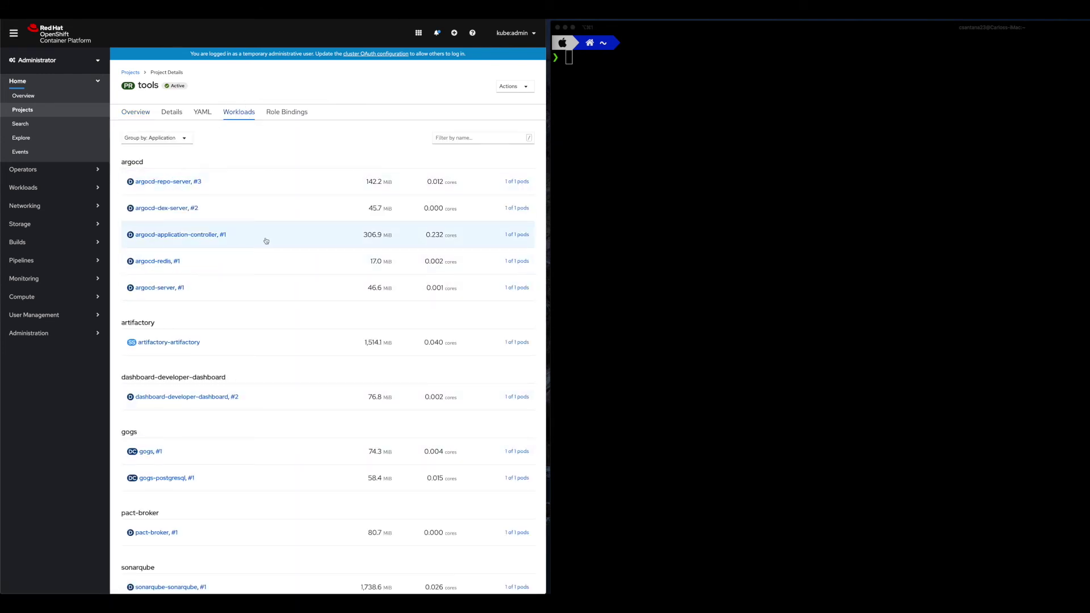
scroll(266, 245, down, 4)
scroll(265, 244, up, 4)
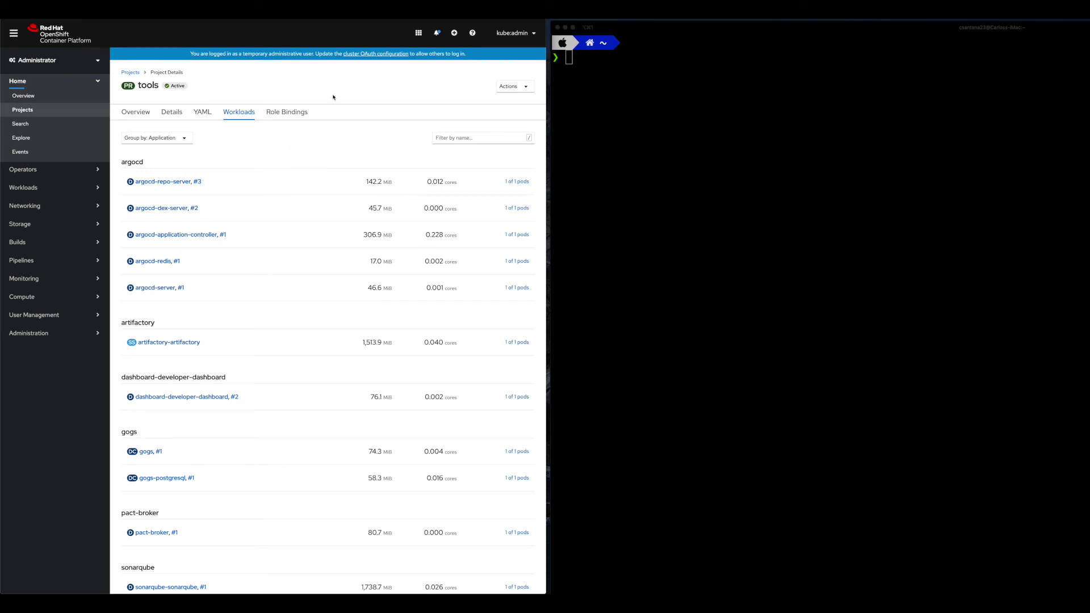
click(511, 35)
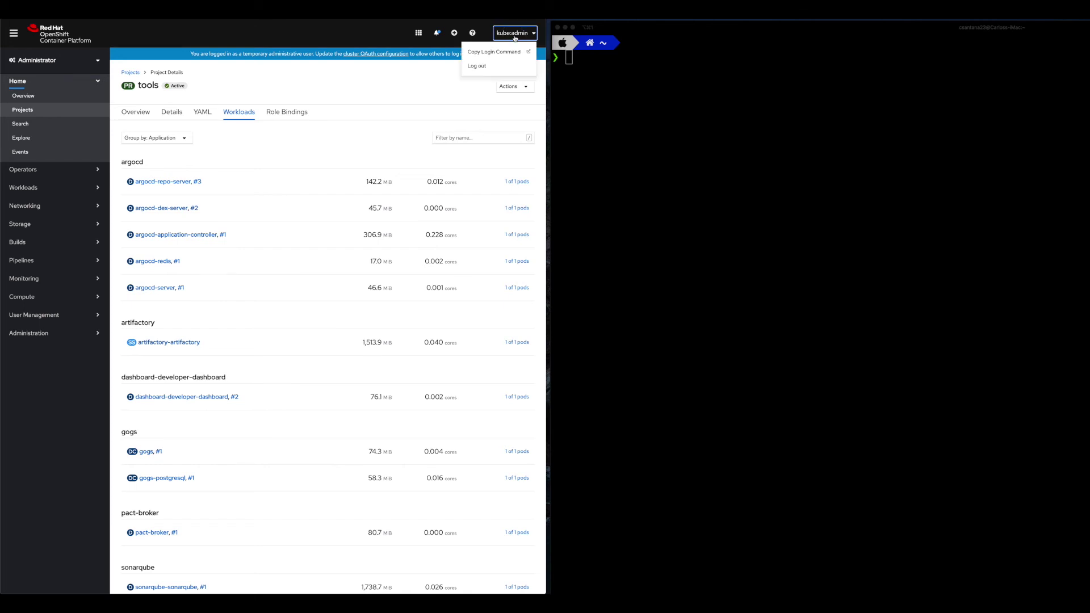
- Log out the administrator and sign in through ibm-toolkit as user1 with the workshop password
click(472, 67)
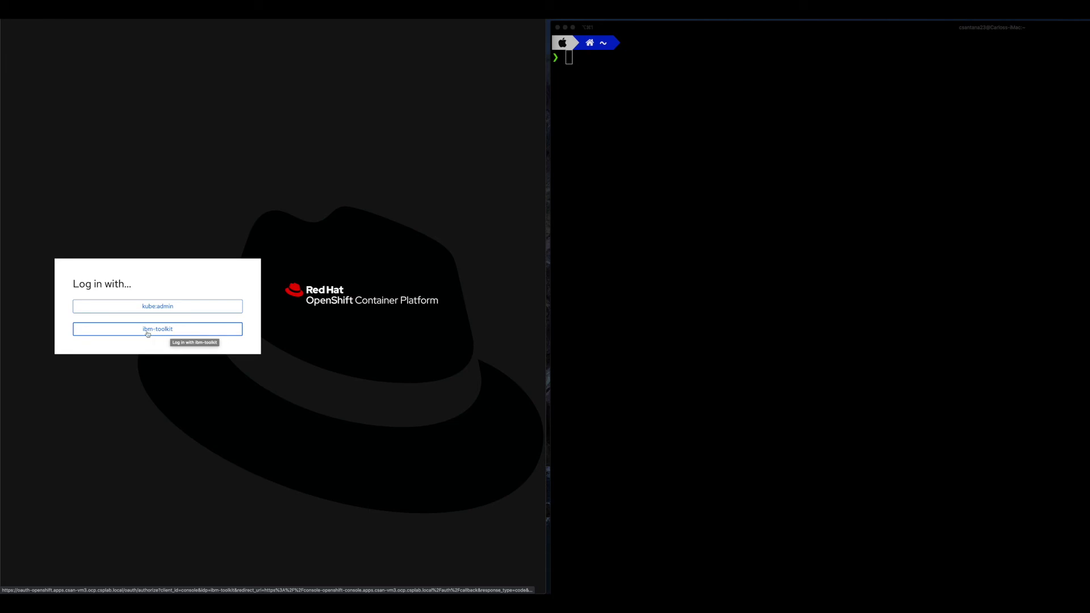
click(170, 334)
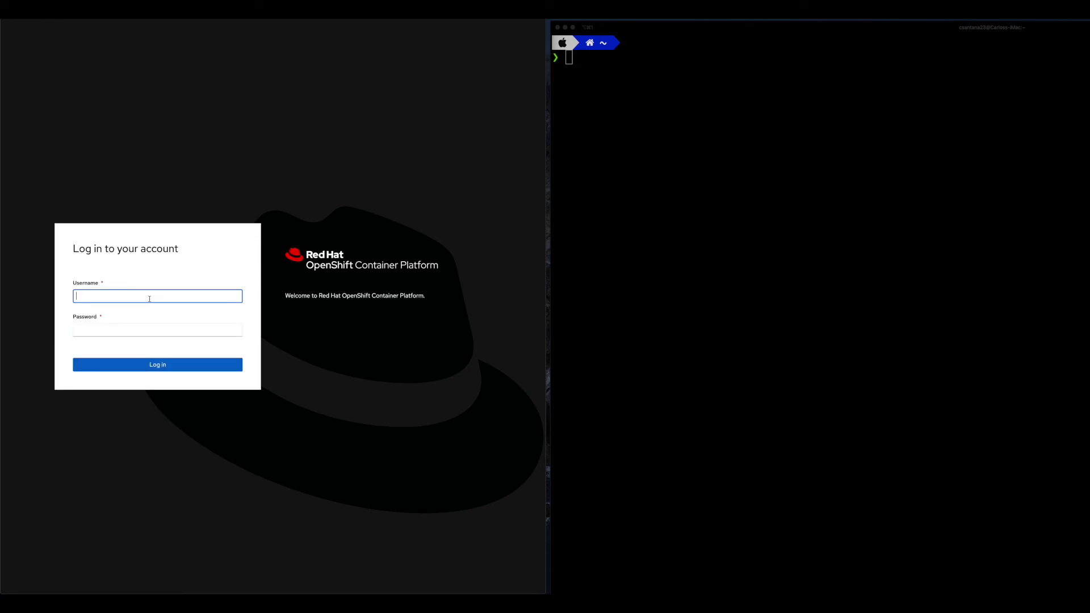
text(user1)
key(BackSpace)
text(3)
key(BackSpace)
text(1)
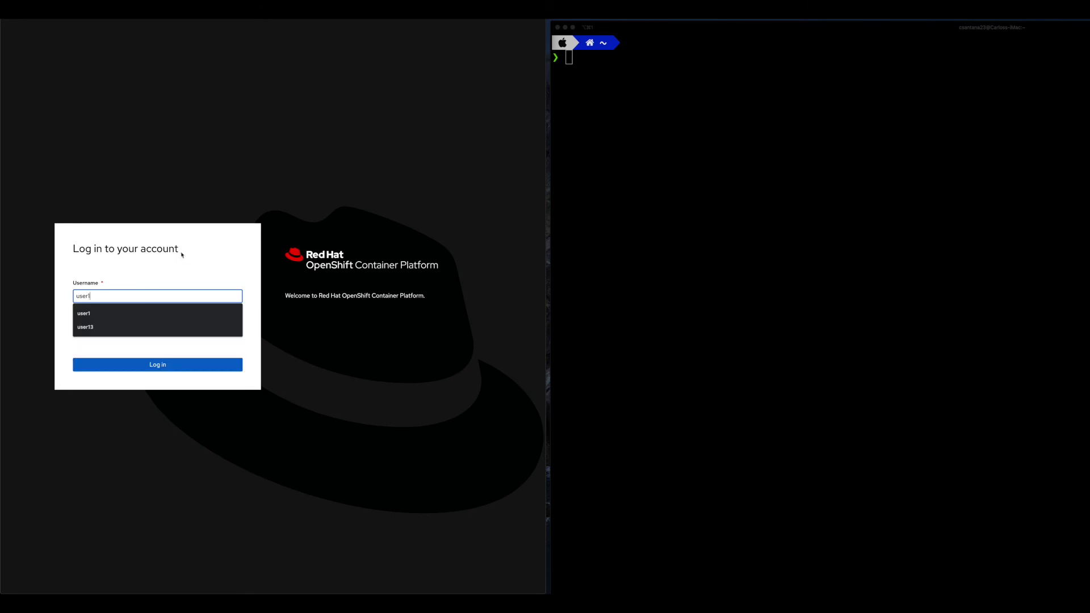
click(126, 331)
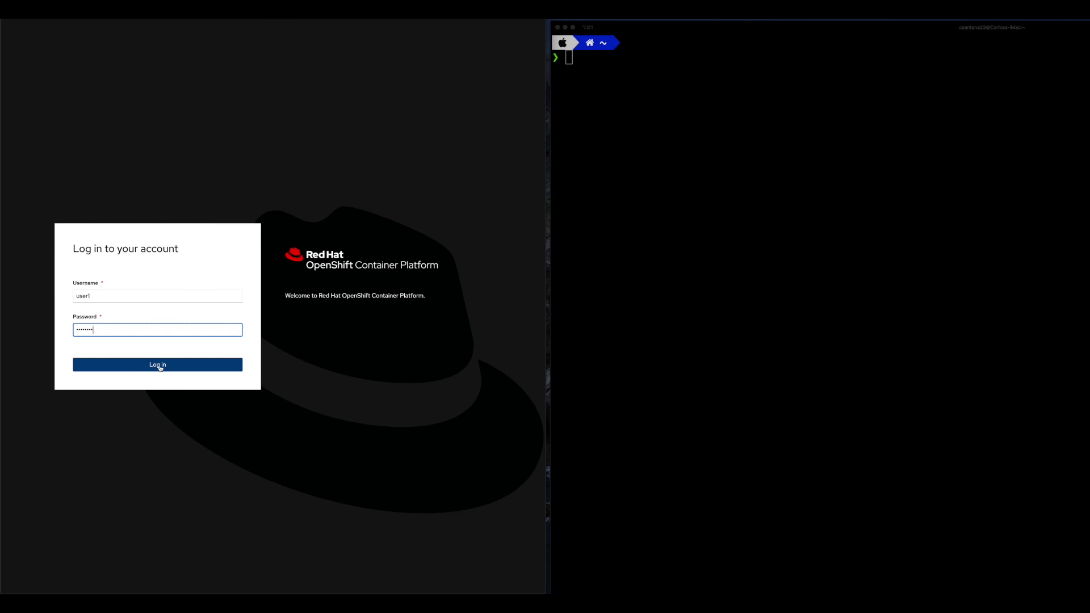
click(159, 367)
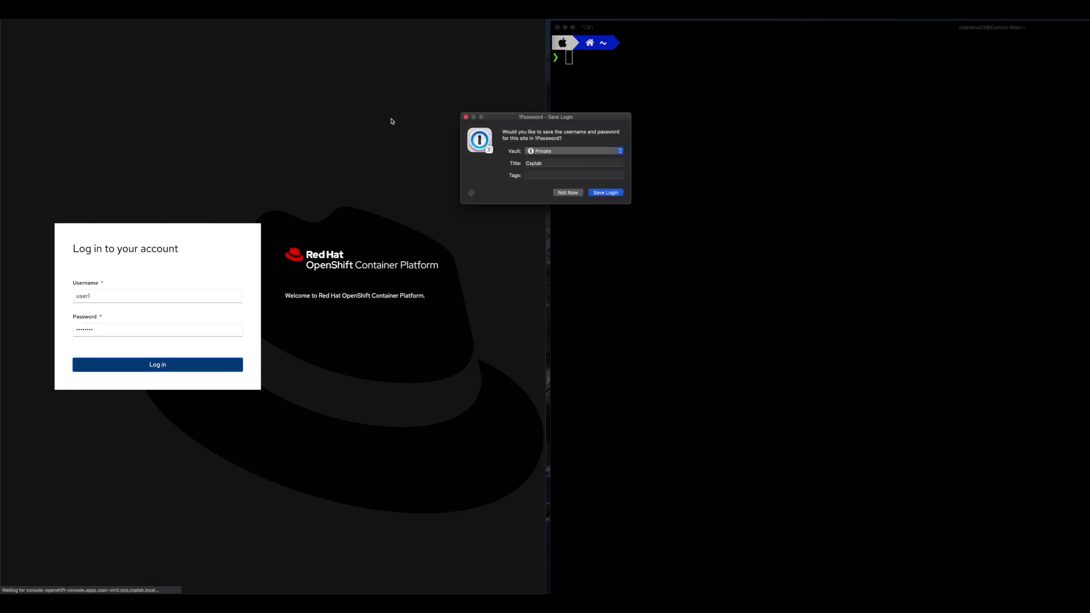
click(466, 117)
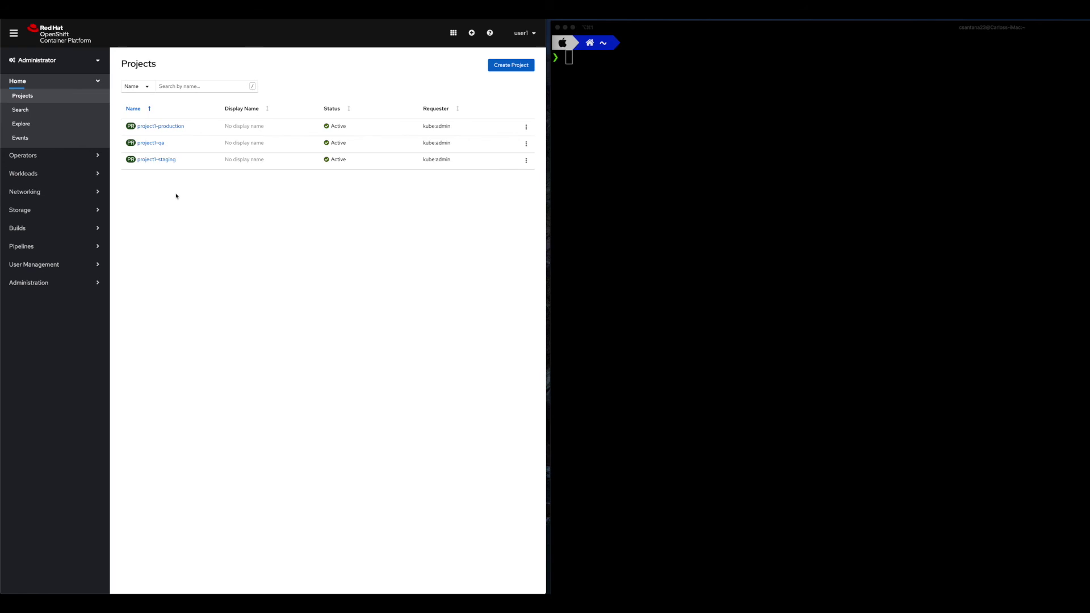
- Zoom the console to 125% and request Copy Login Command, re-authenticating as user1 via ibm-toolkit
key(super+equal)
key(super+equal)
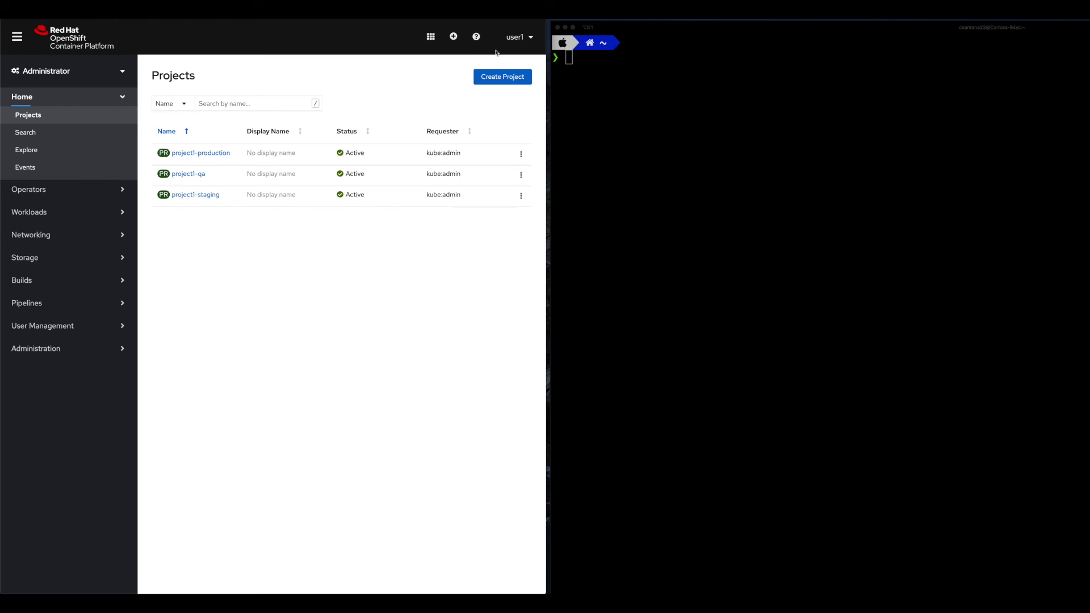
click(515, 37)
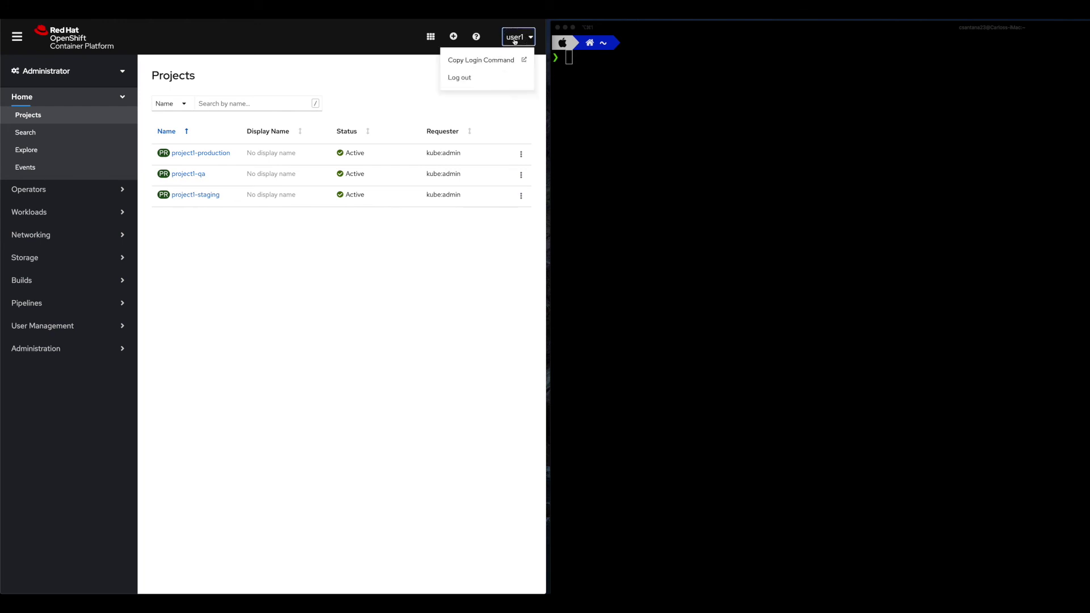
click(460, 61)
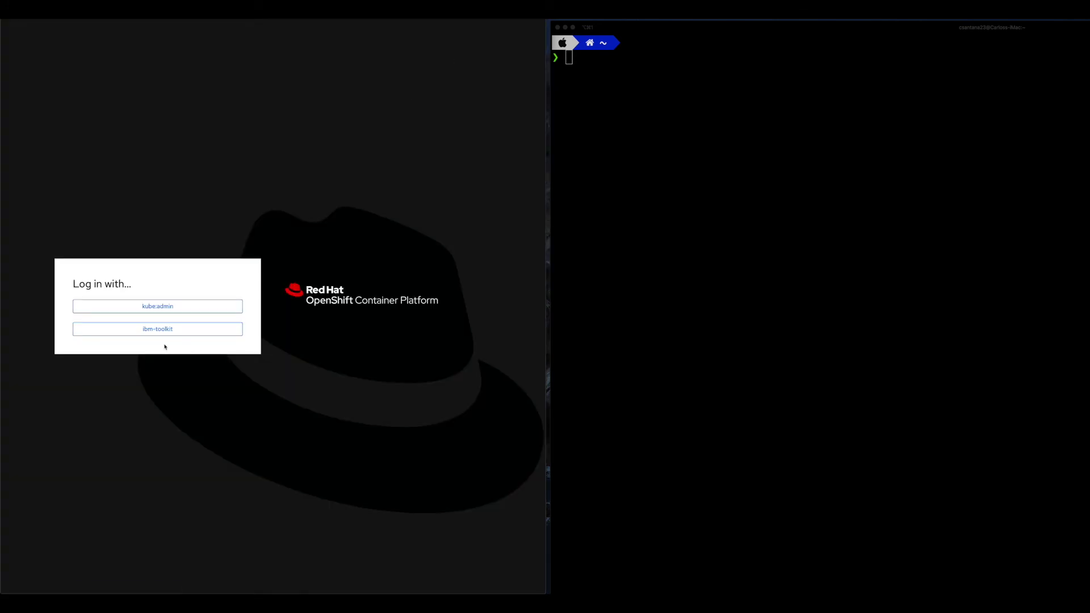
click(159, 330)
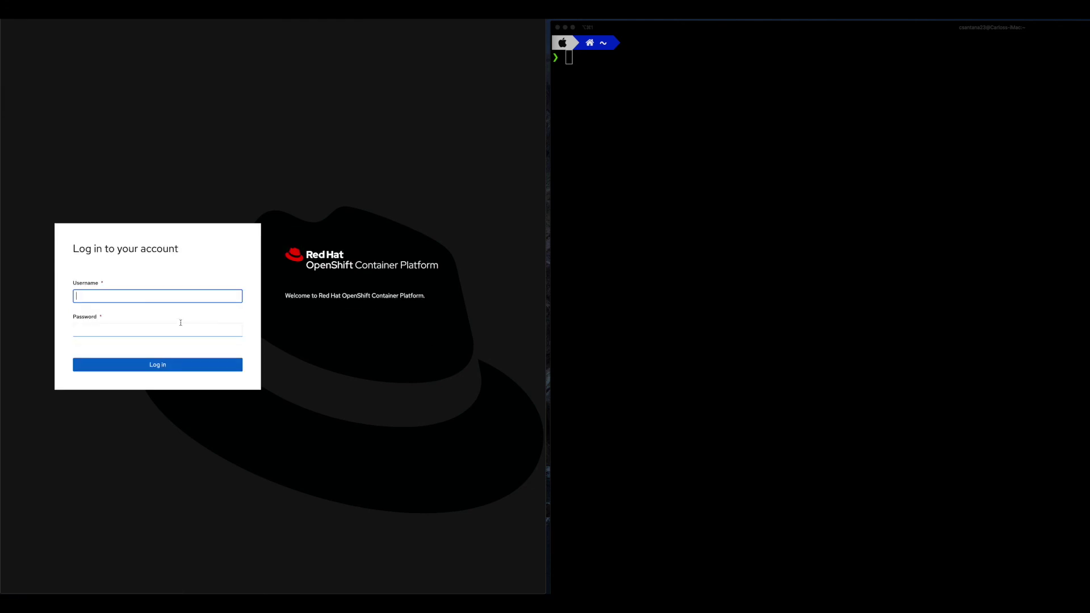
text(user1)
key(Tab)
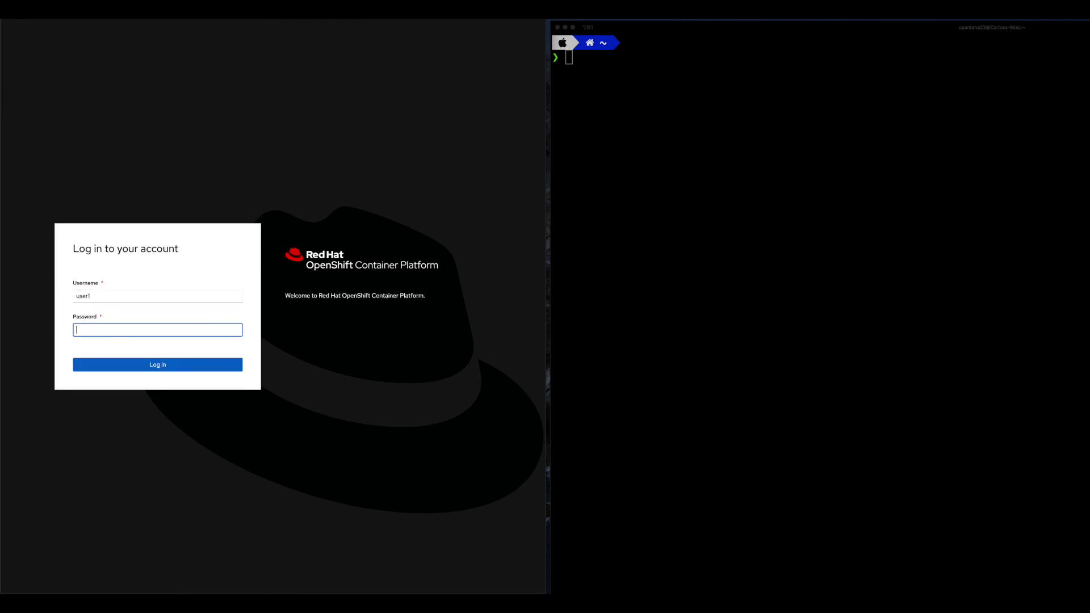
key(Return)
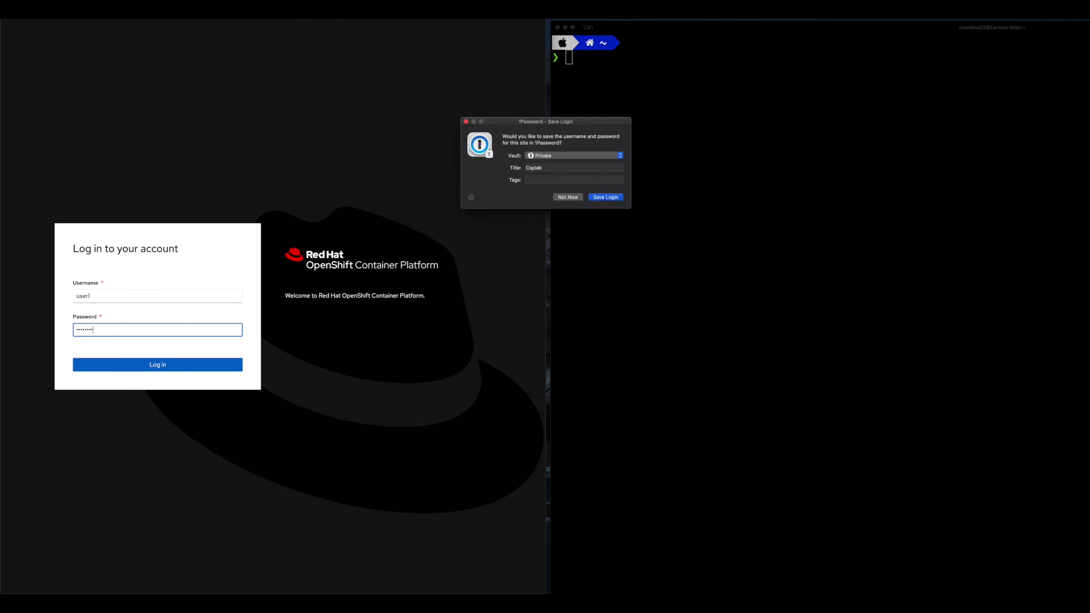
click(466, 122)
- Display the API token and run its oc login command in iTerm2, landing in project1-production
click(27, 33)
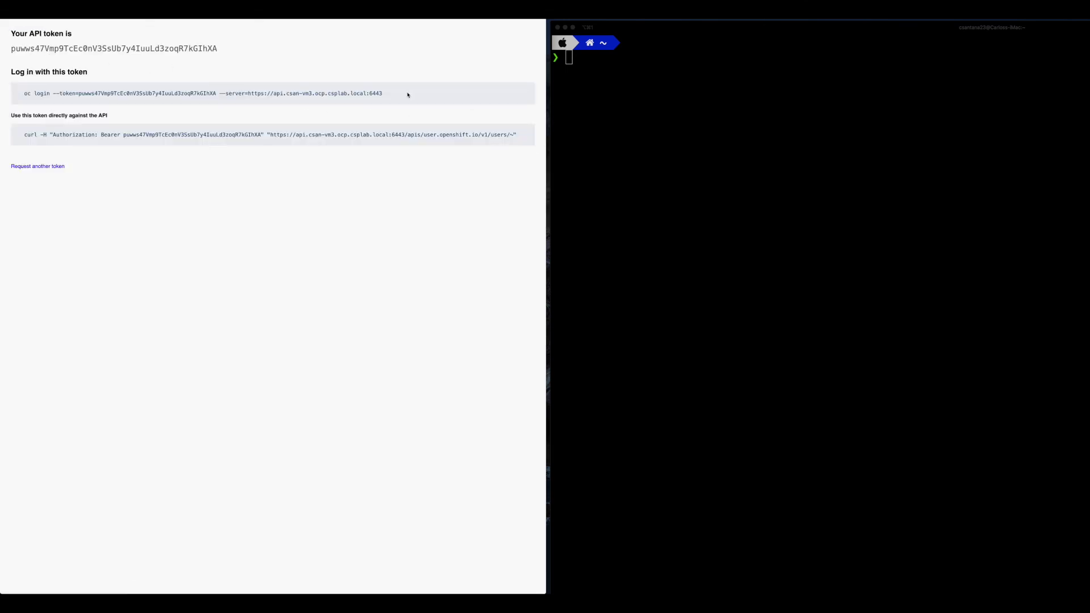
triple_click(7, 96)
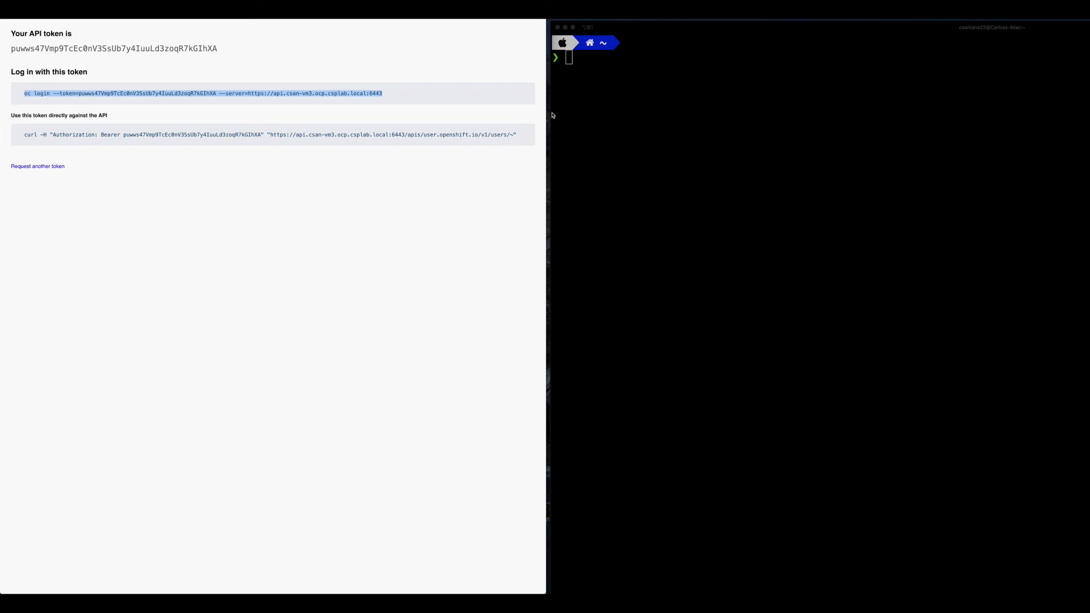
click(605, 105)
key(super+v)
key(Return)
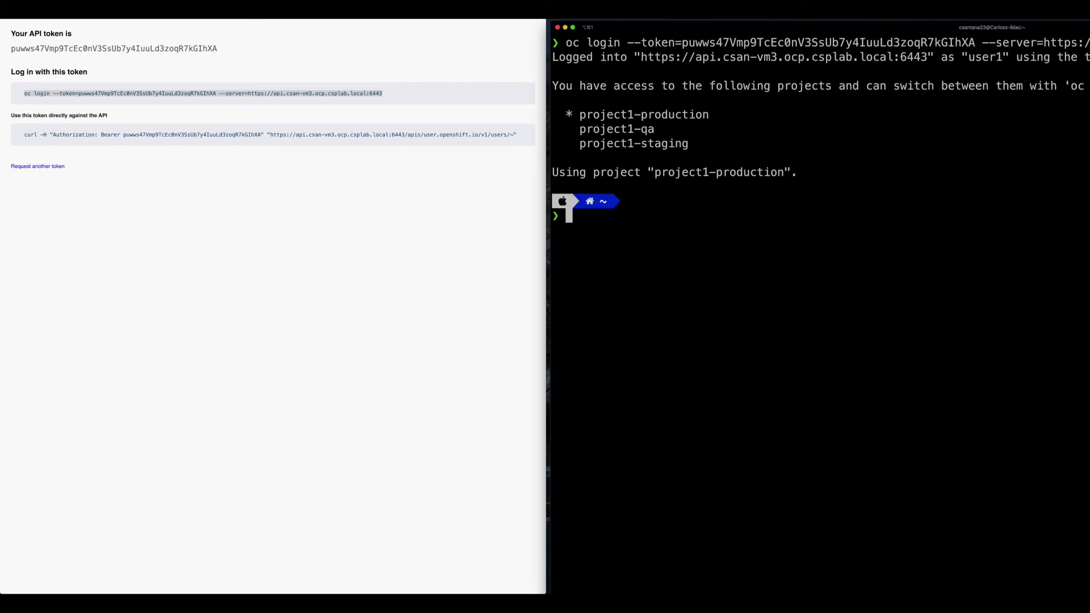
text(oc whoami)
- Confirm the user with oc whoami, then log in with oc login -u user1 and the password
key(Return)
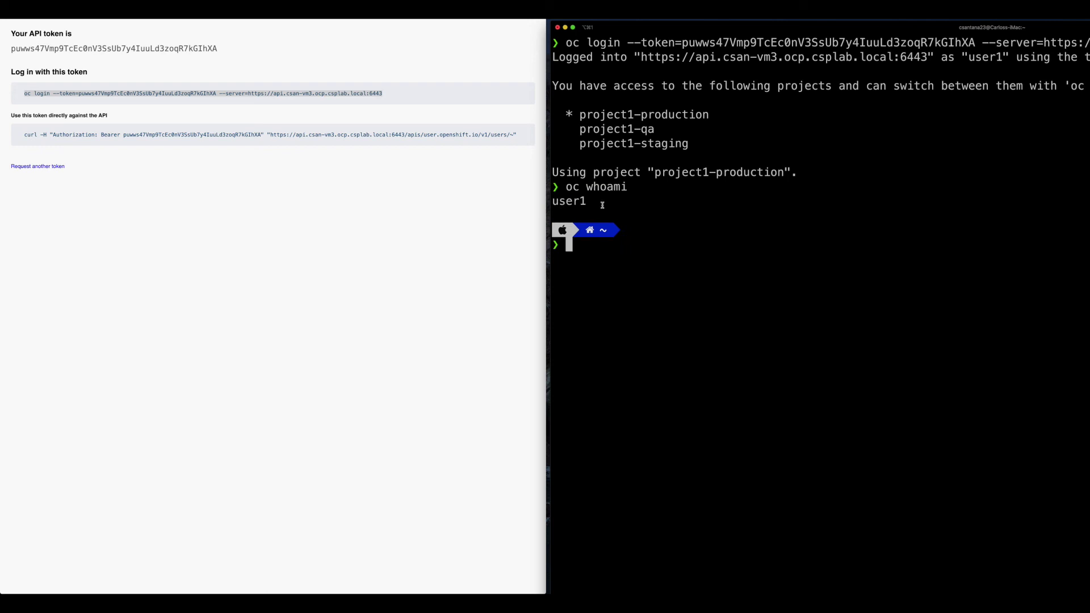
text(oc lo)
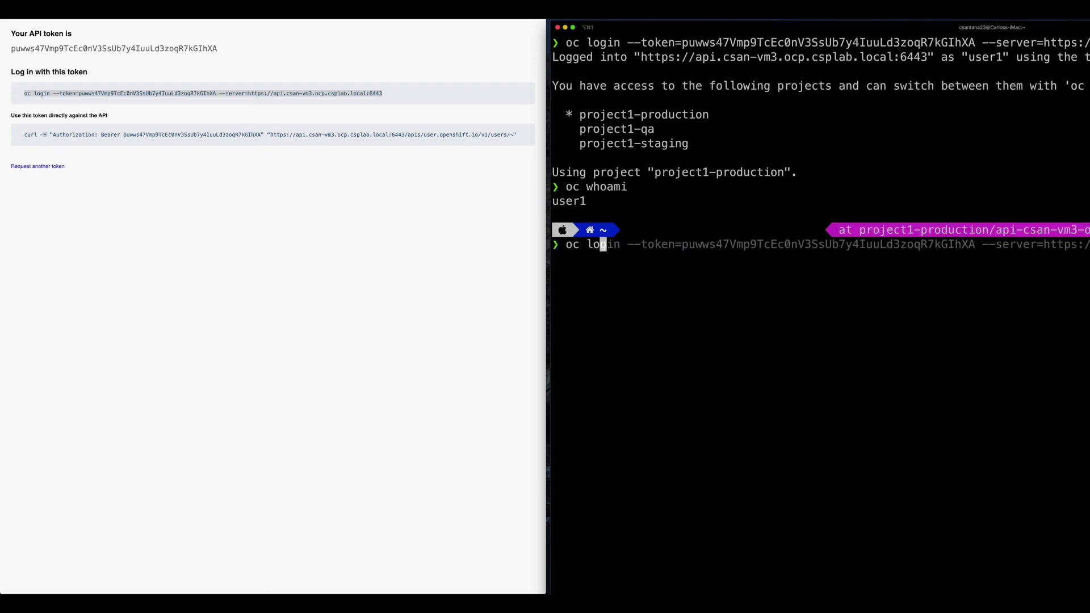
text(gin -u uye)
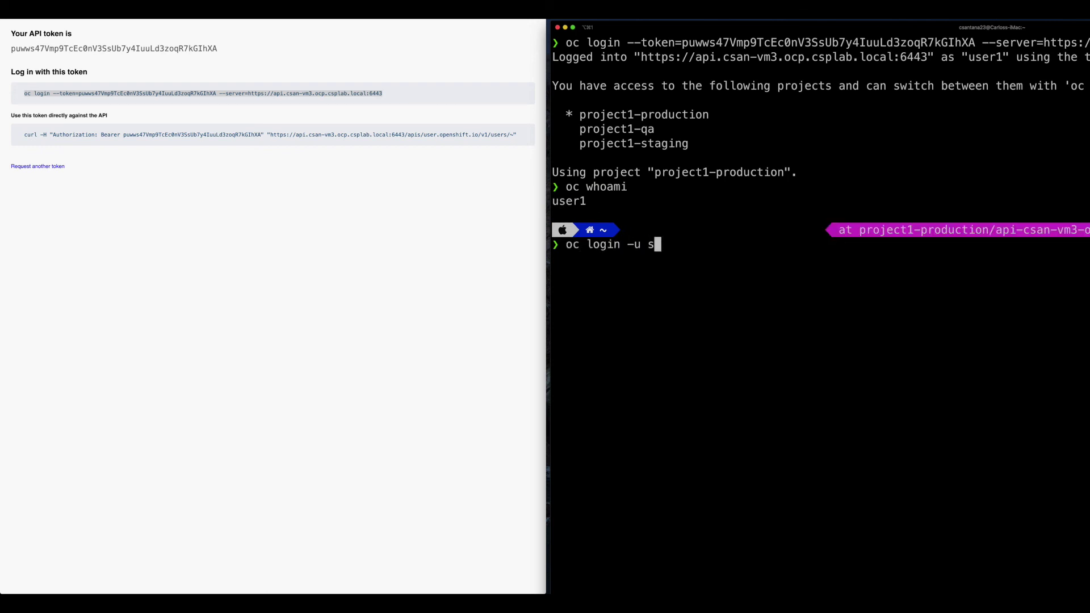
key(BackSpace)
key(BackSpace)
text(ser1 -p password)
key(Return)
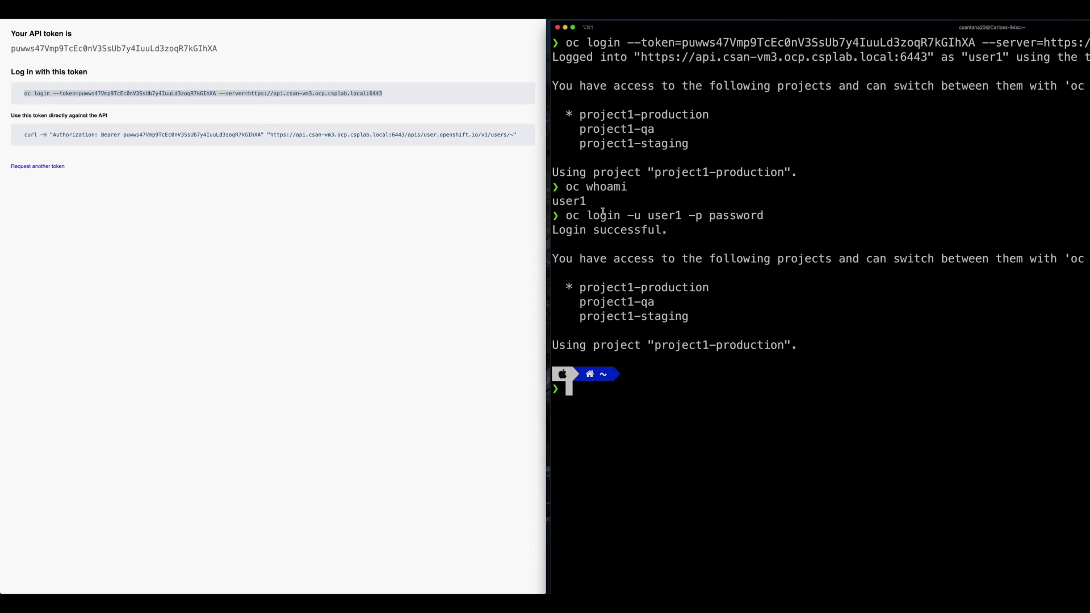
- Return to the Setup Workshop Environment docs tab in the browser
click(353, 220)
click(188, 40)
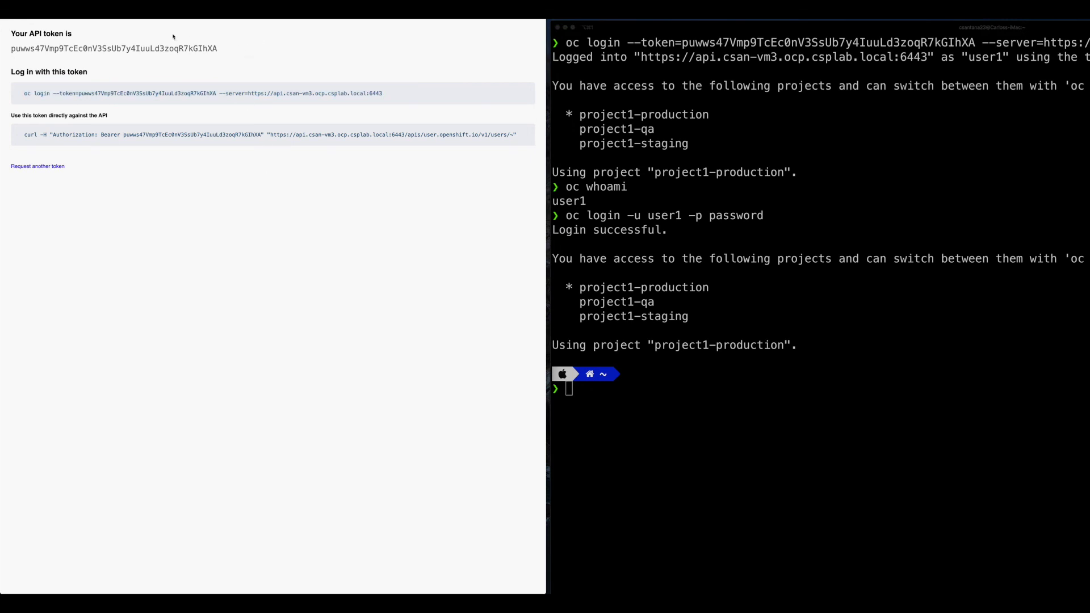
click(256, 26)
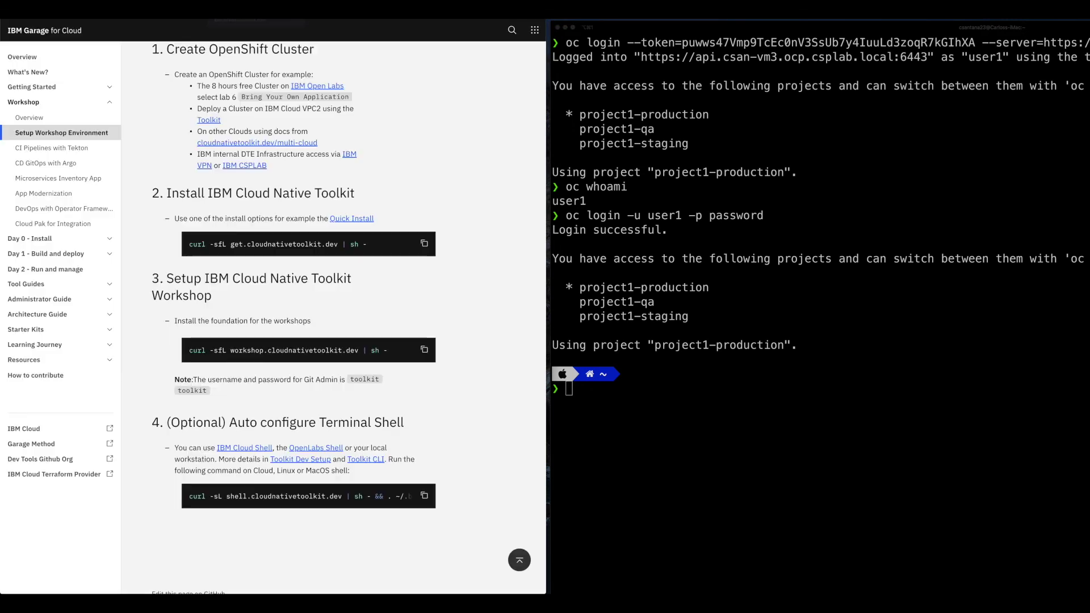
- Copy TOOLKIT_USERNAME=user1 from the CI Pipelines with Tekton page and run it in iTerm2
click(53, 148)
scroll(275, 189, down, 5)
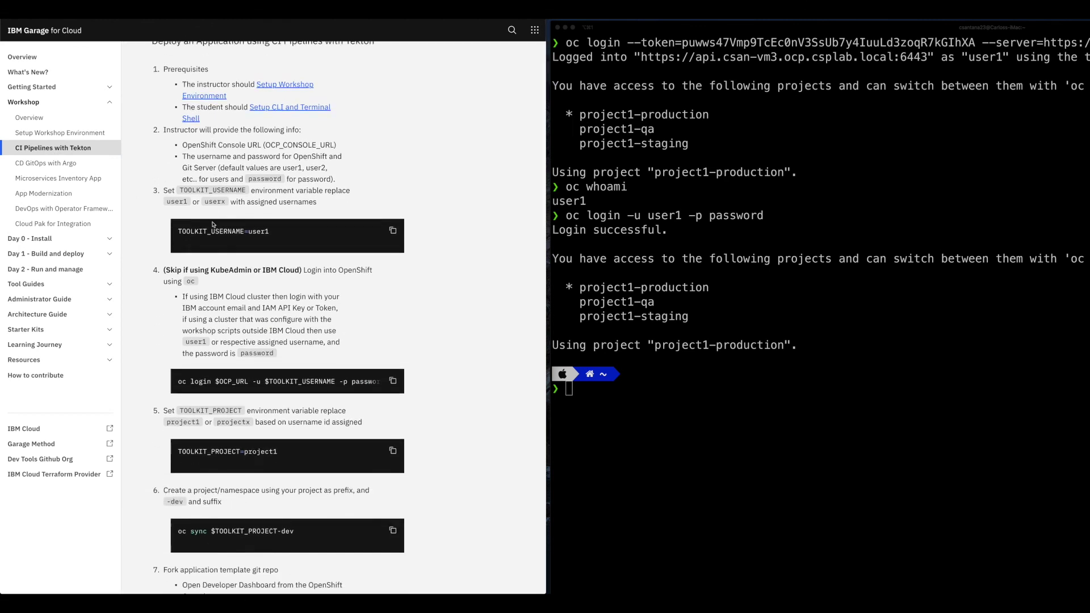
drag(275, 189, 189, 189)
click(393, 186)
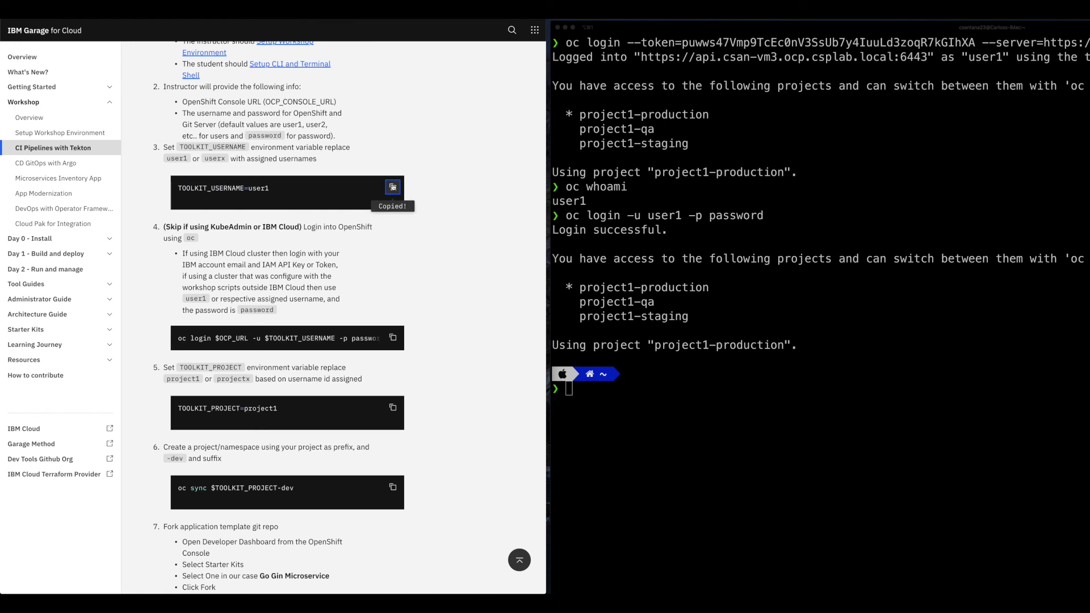
click(645, 202)
right_click(645, 201)
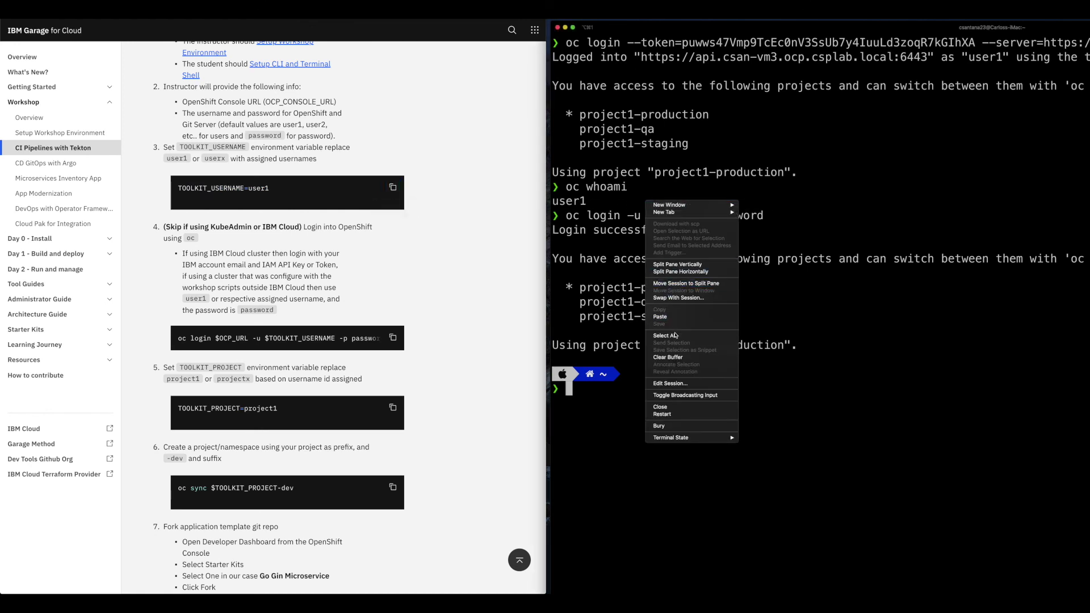
click(675, 319)
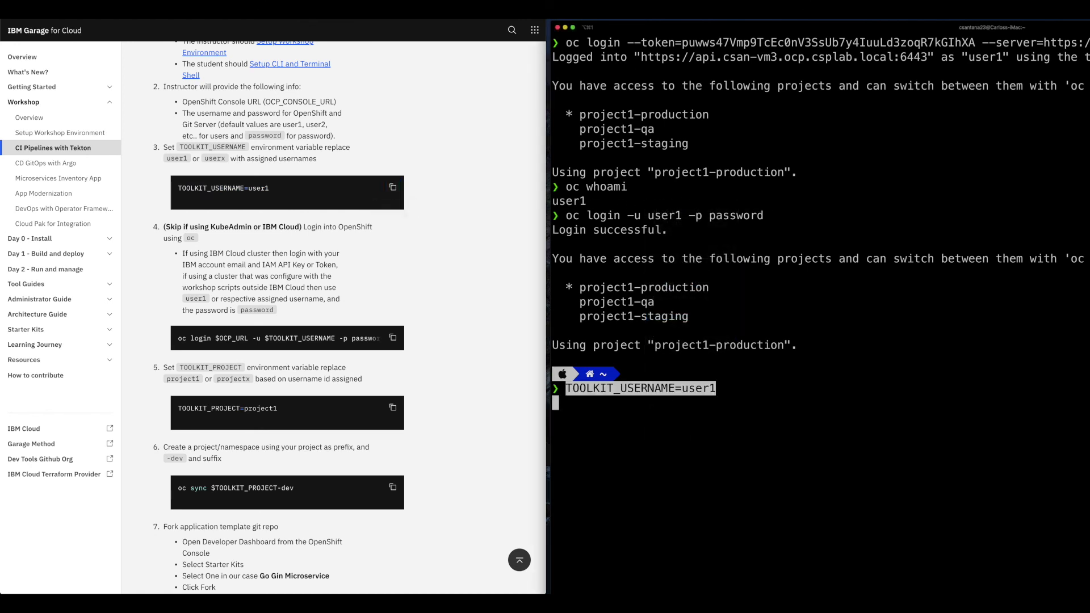
key(Return)
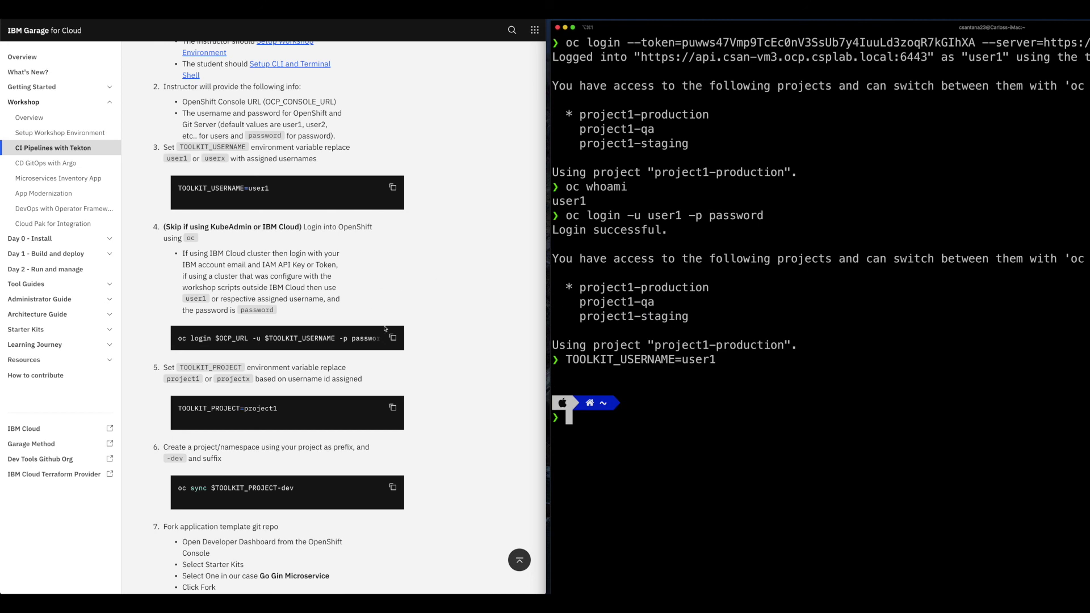
- Run the docs' oc login command as user1, then clear the terminal
click(392, 337)
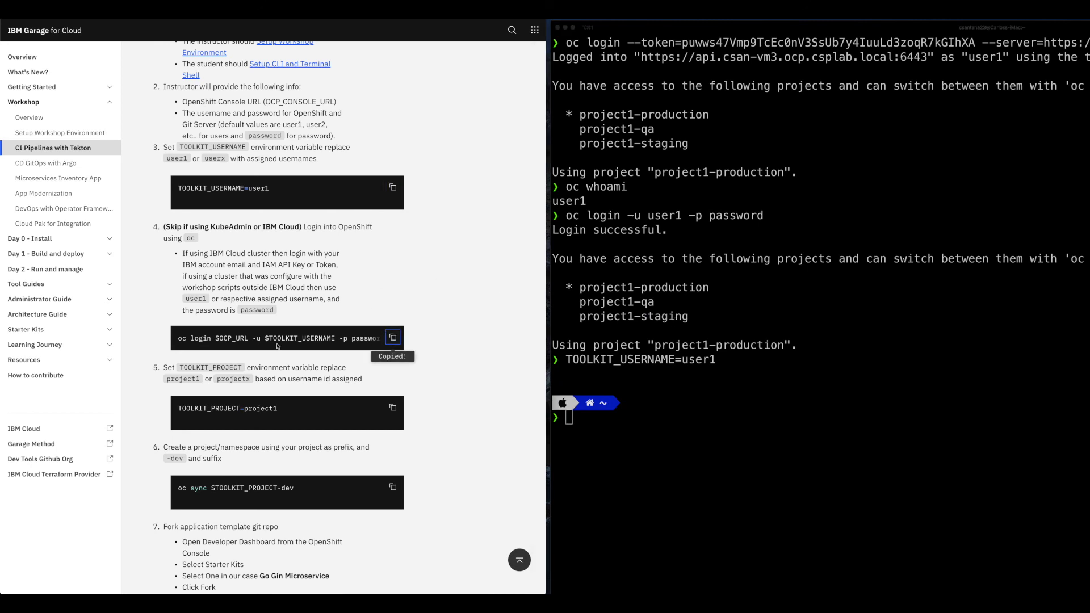
right_click(730, 283)
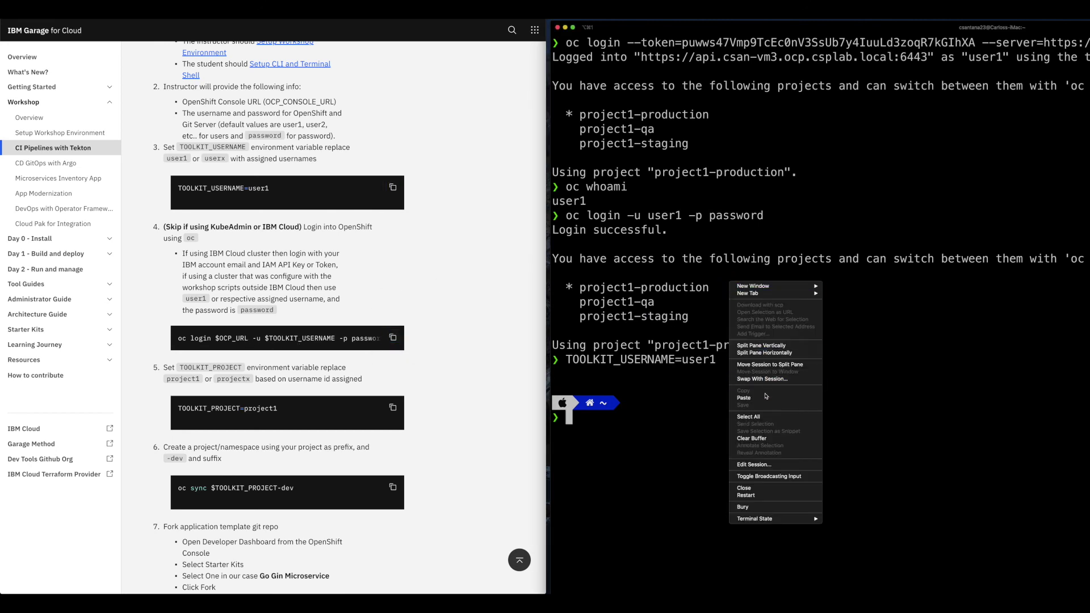
click(766, 398)
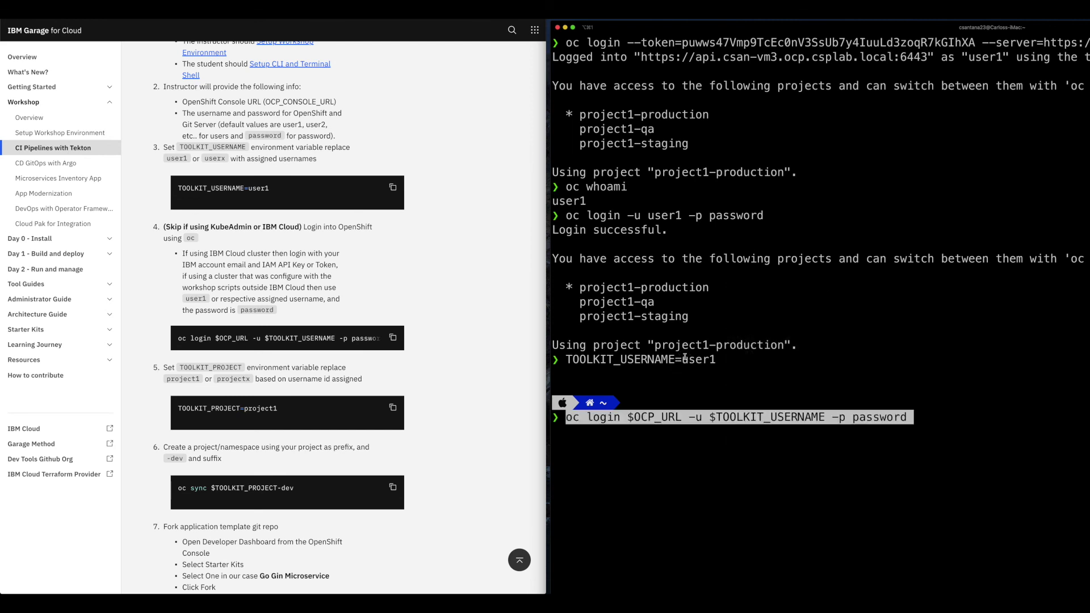
key(Return)
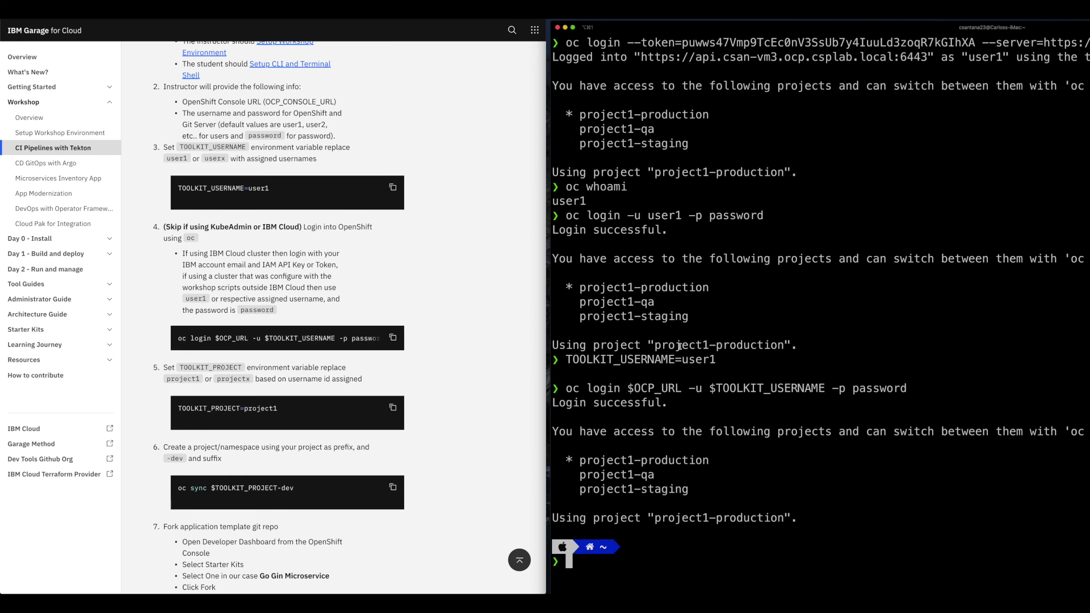
text(clear)
key(Return)
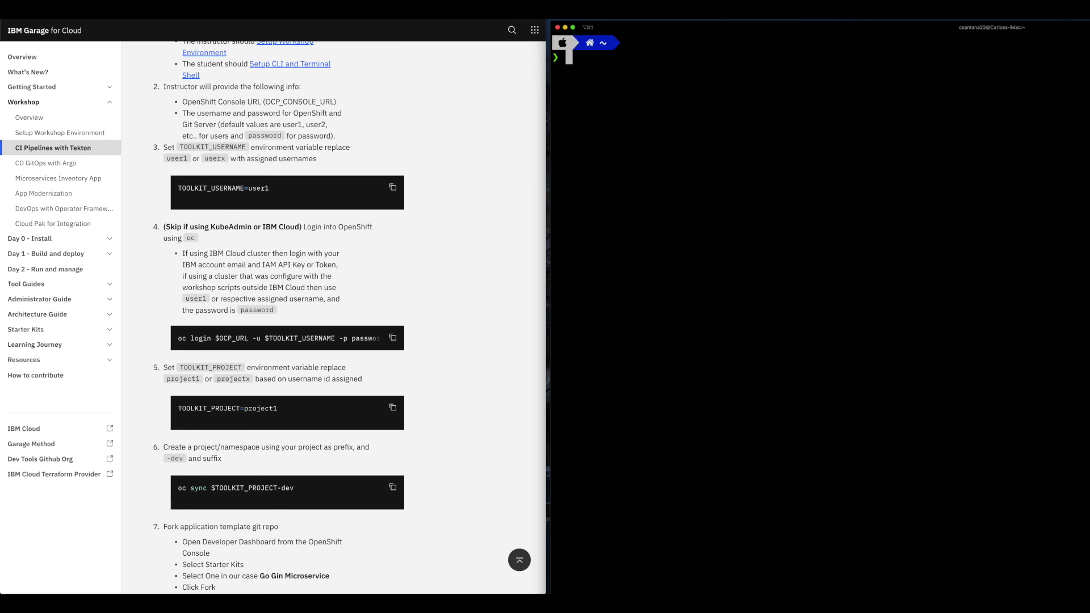
- Copy TOOLKIT_PROJECT=project1 from the docs and run it in iTerm2
click(528, 301)
scroll(528, 301, down, 3)
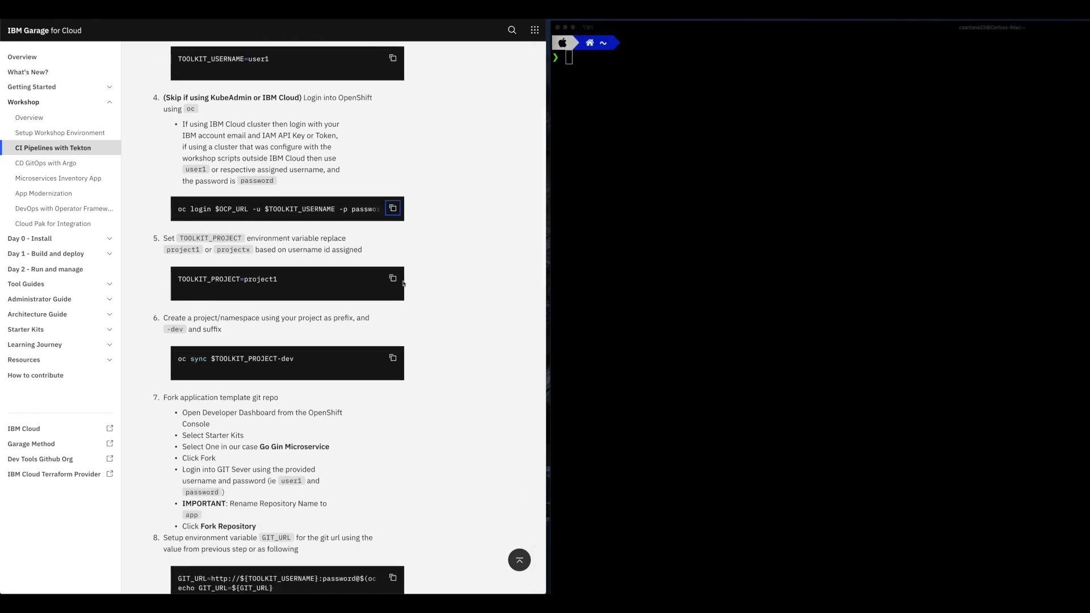
click(393, 280)
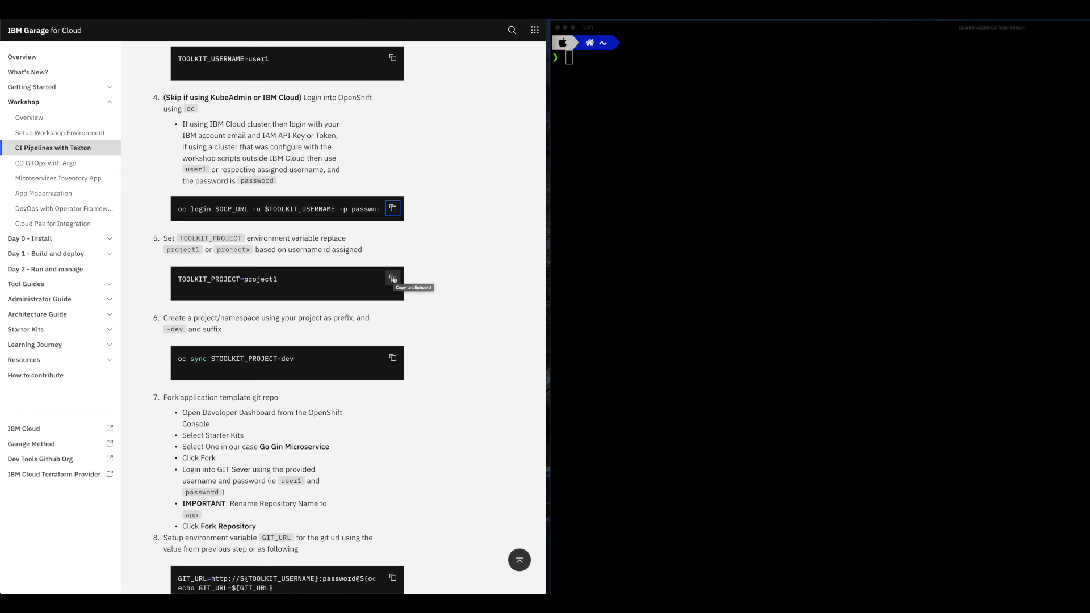
click(393, 279)
right_click(688, 143)
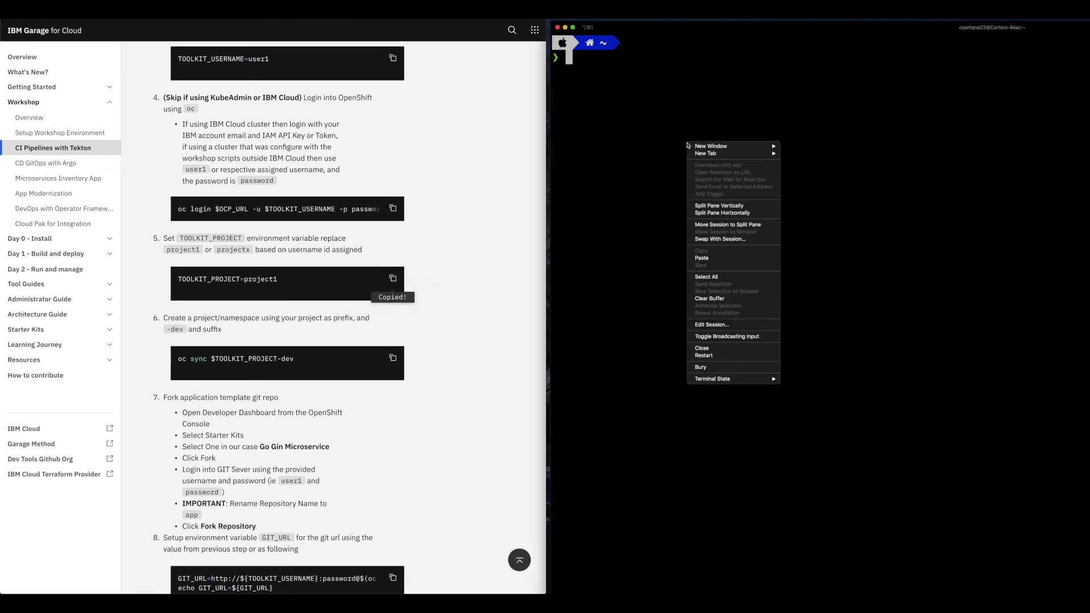
click(731, 257)
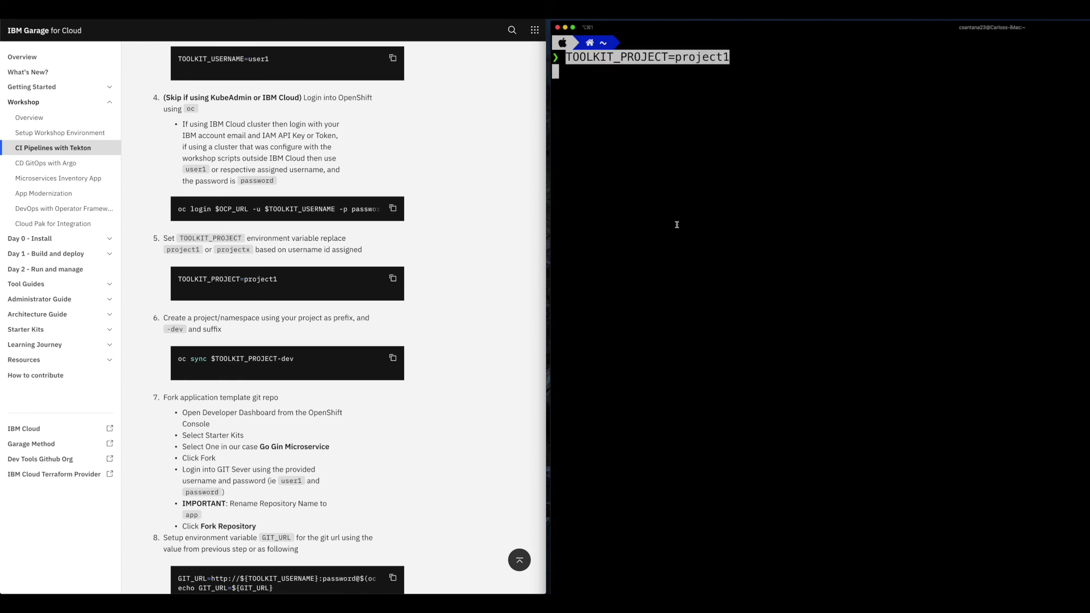
key(Return)
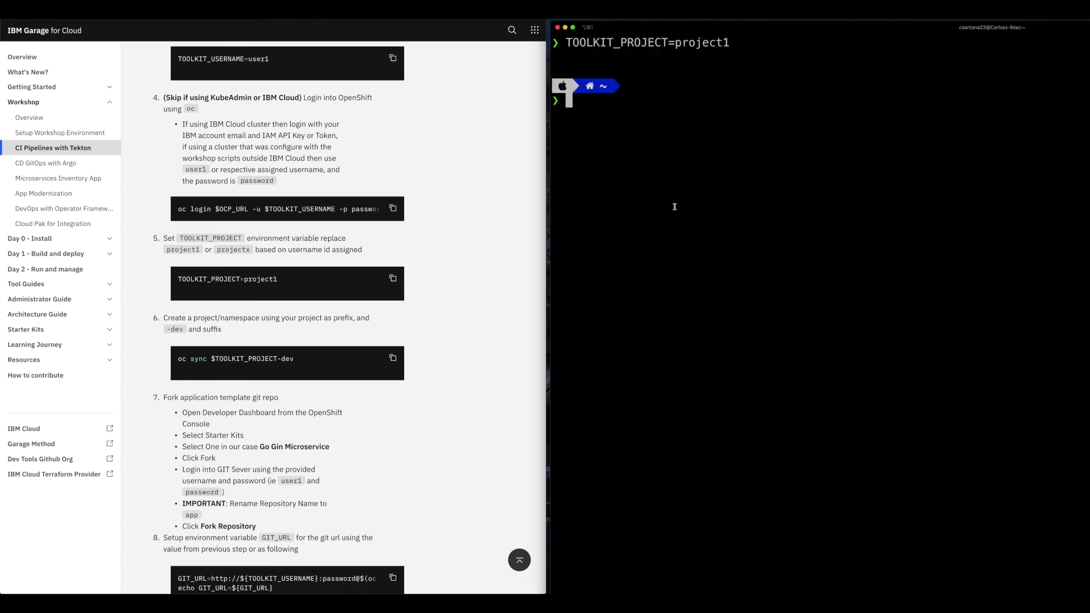
- Run oc sync $TOOLKIT_PROJECT-dev to create project1-dev, then check it in OpenShift's Projects list
scroll(415, 309, down, 2)
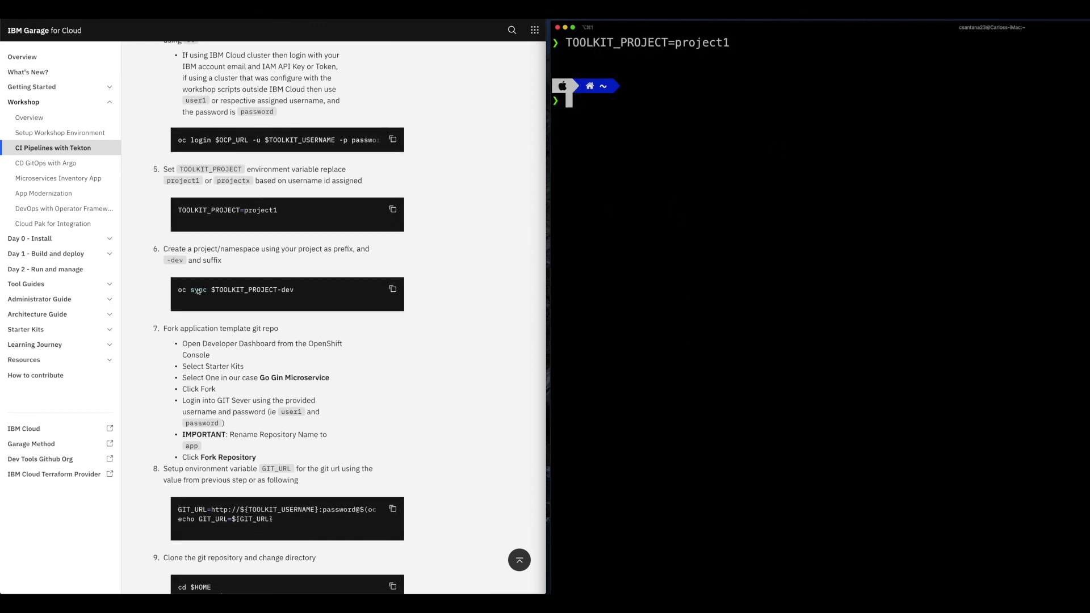
scroll(220, 292, down, 1)
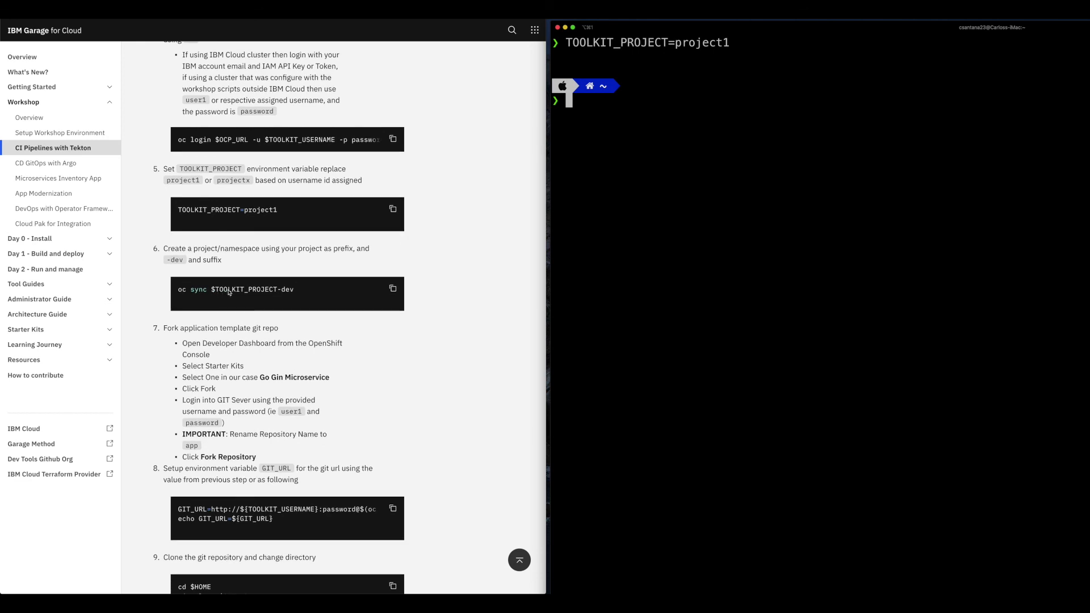
click(393, 289)
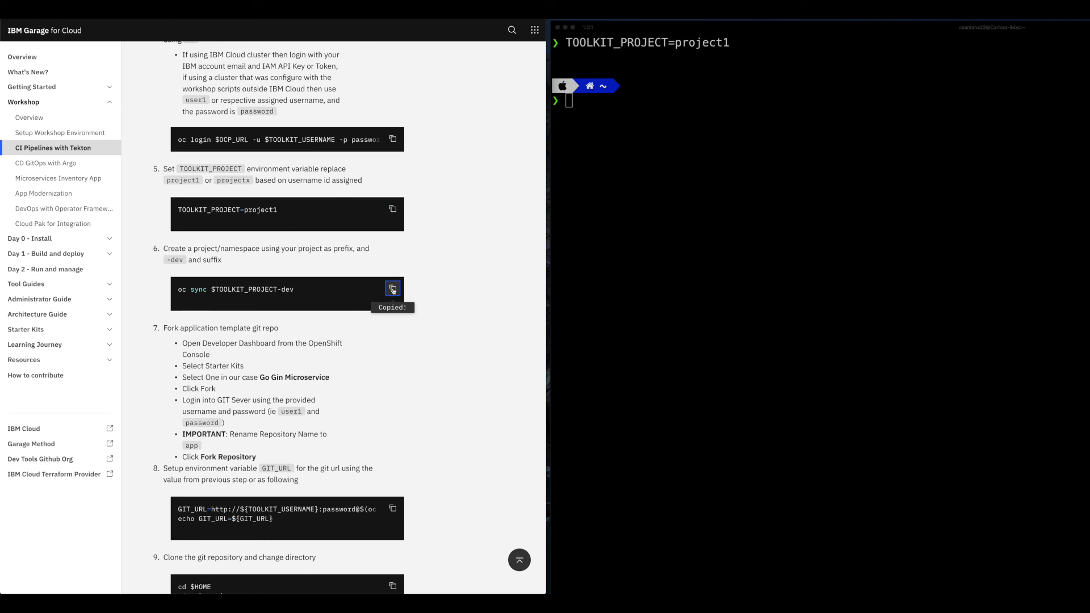
click(589, 116)
right_click(591, 113)
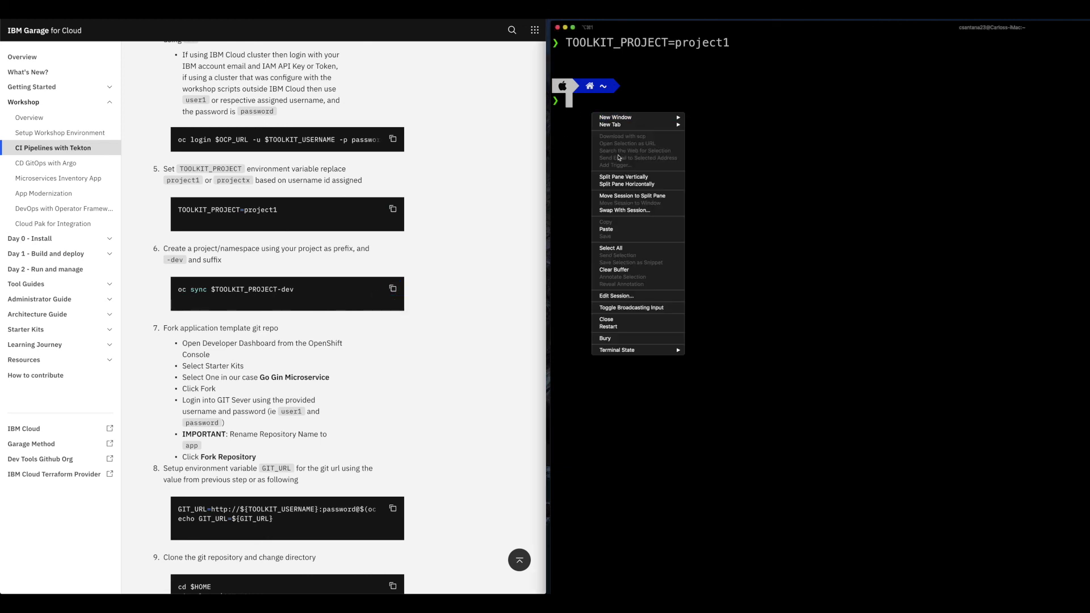
click(628, 230)
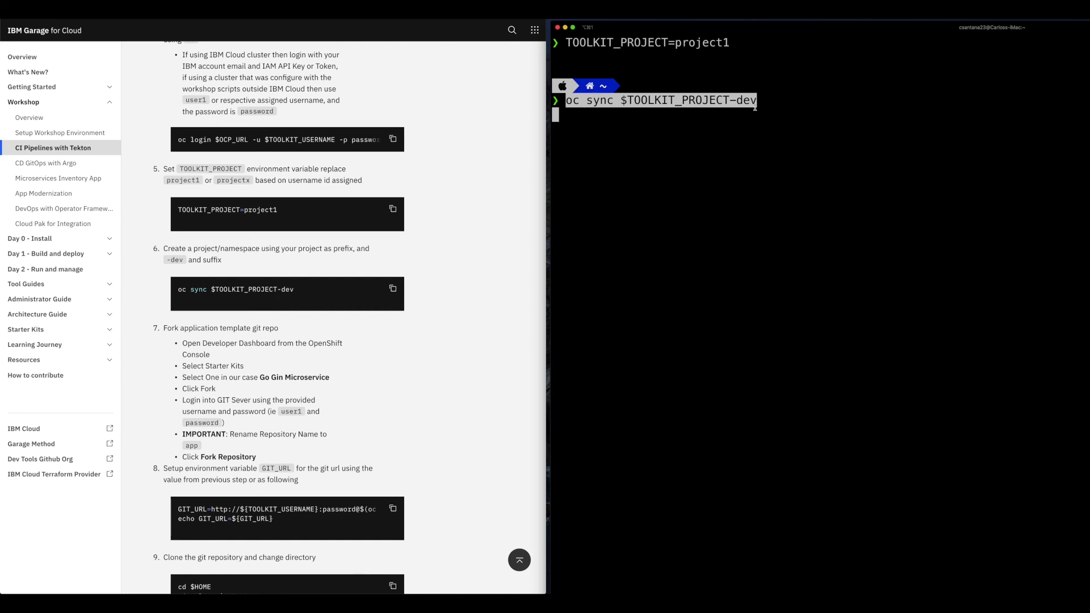
key(Return)
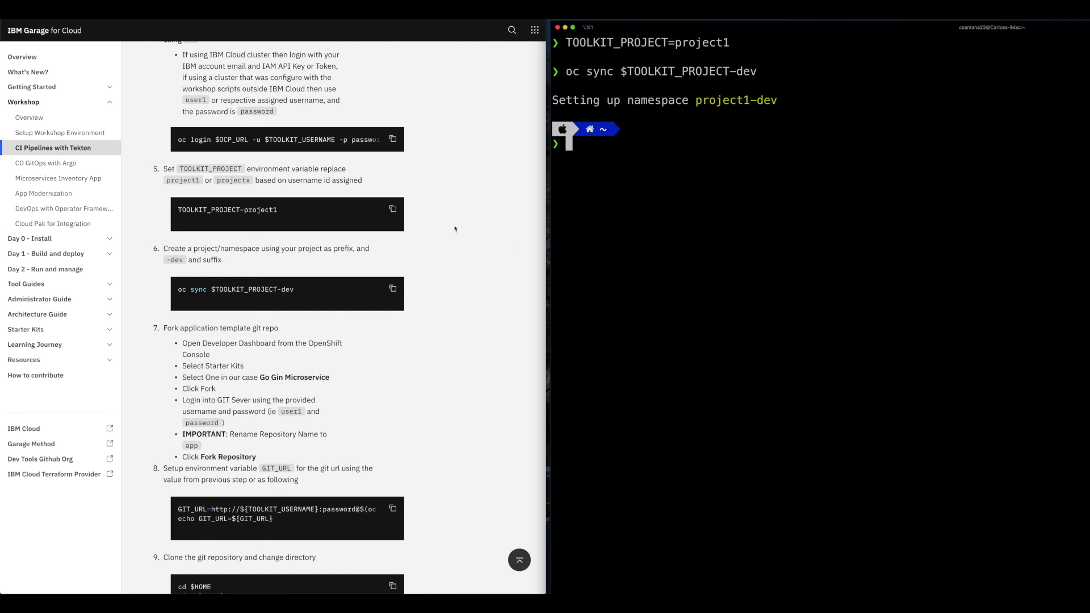
click(458, 155)
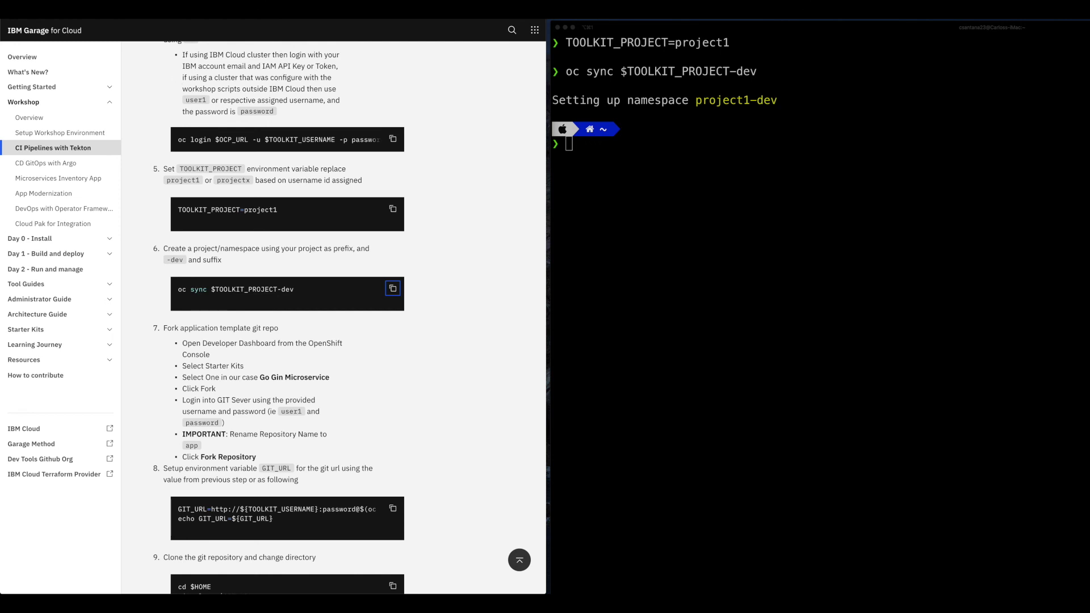
key(ctrl+Tab)
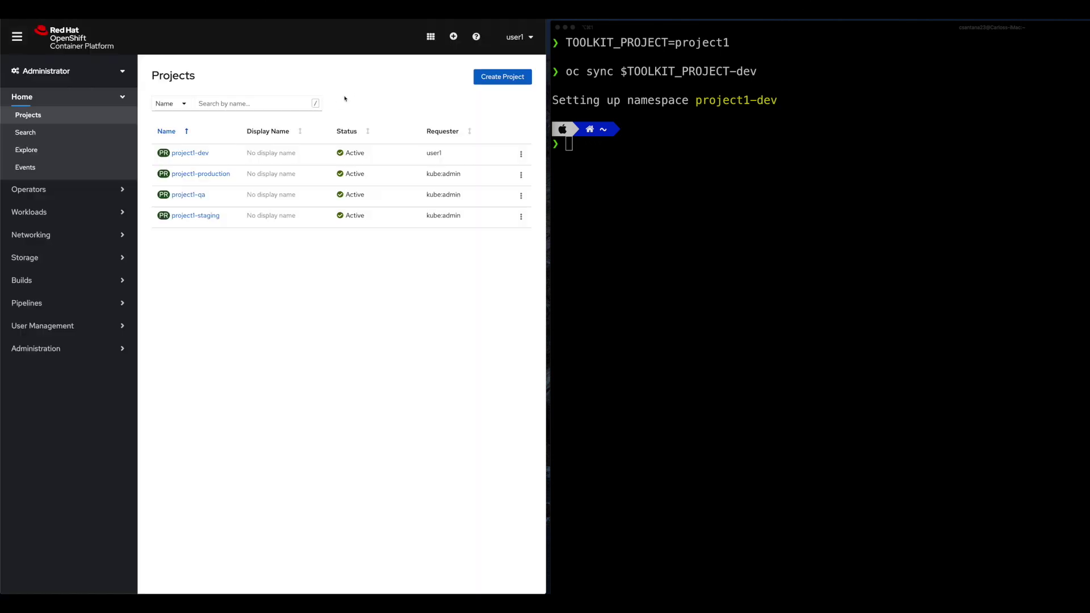